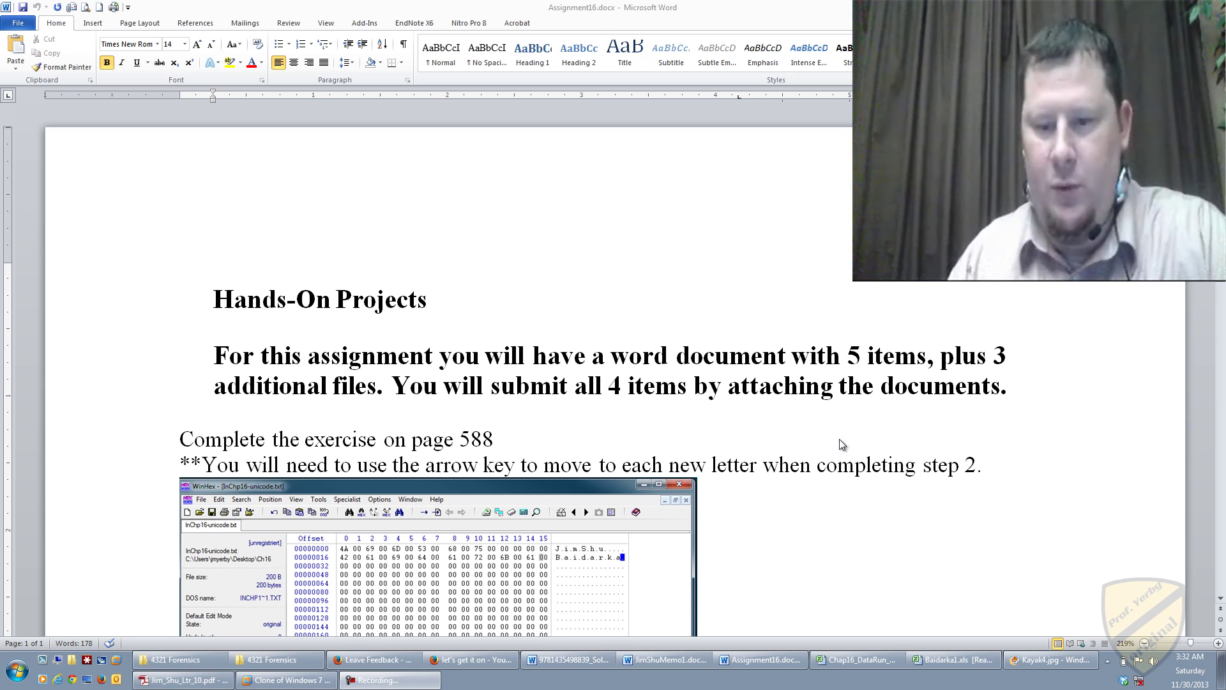
Step: Review the assignment's numbered tasks and embedded WinHex screenshot, then switch to the Windows 7 VM
{"action": "scroll", "coordinate": [841, 445], "scroll_direction": "down", "scroll_amount": 3}
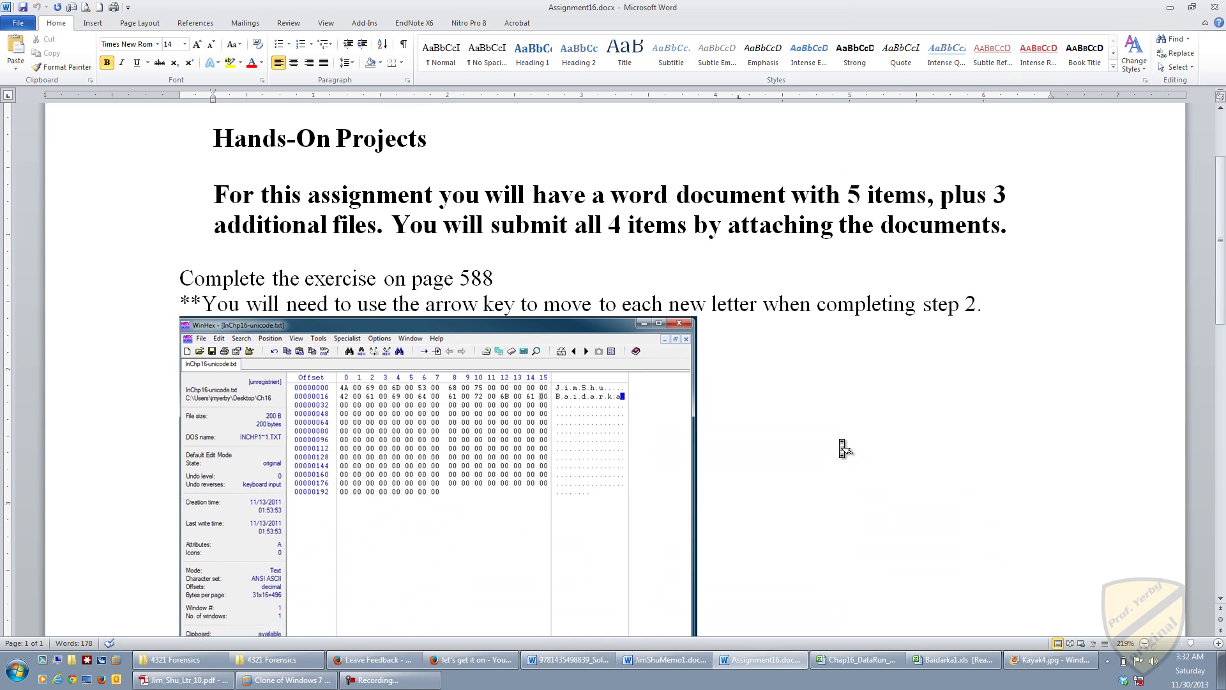
{"action": "scroll", "coordinate": [843, 447], "scroll_direction": "down", "scroll_amount": 2}
{"action": "scroll", "coordinate": [842, 447], "scroll_direction": "down", "scroll_amount": 2}
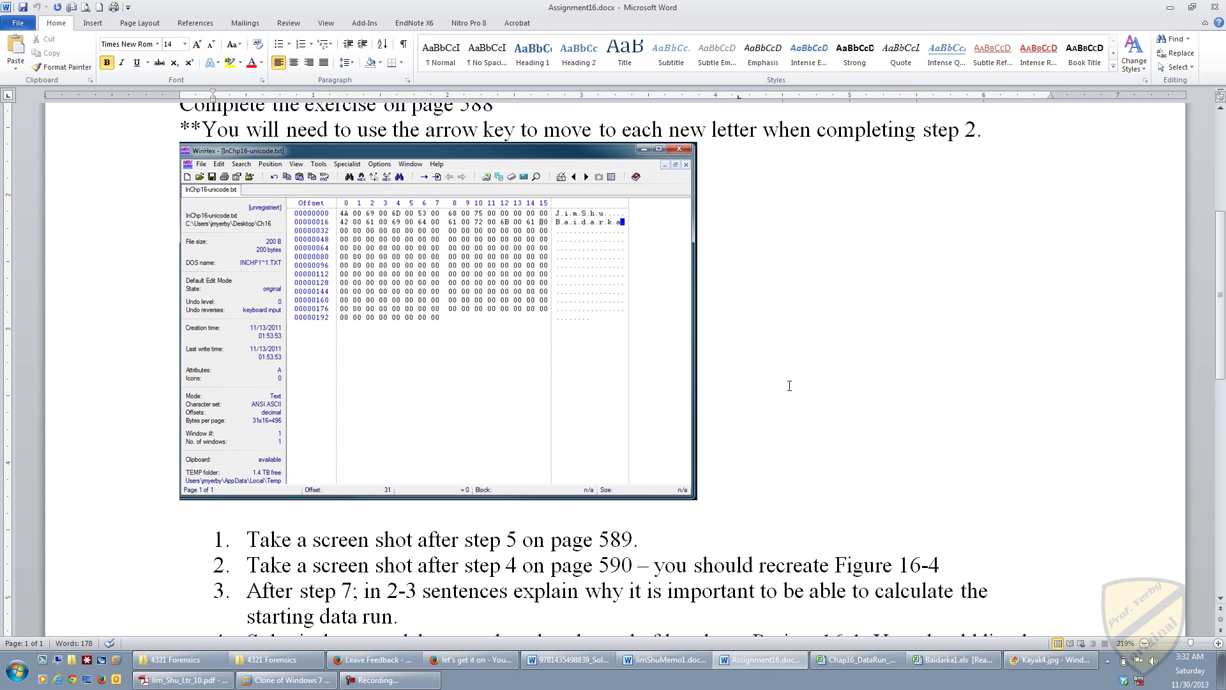
{"action": "scroll", "coordinate": [790, 385], "scroll_direction": "down", "scroll_amount": 1}
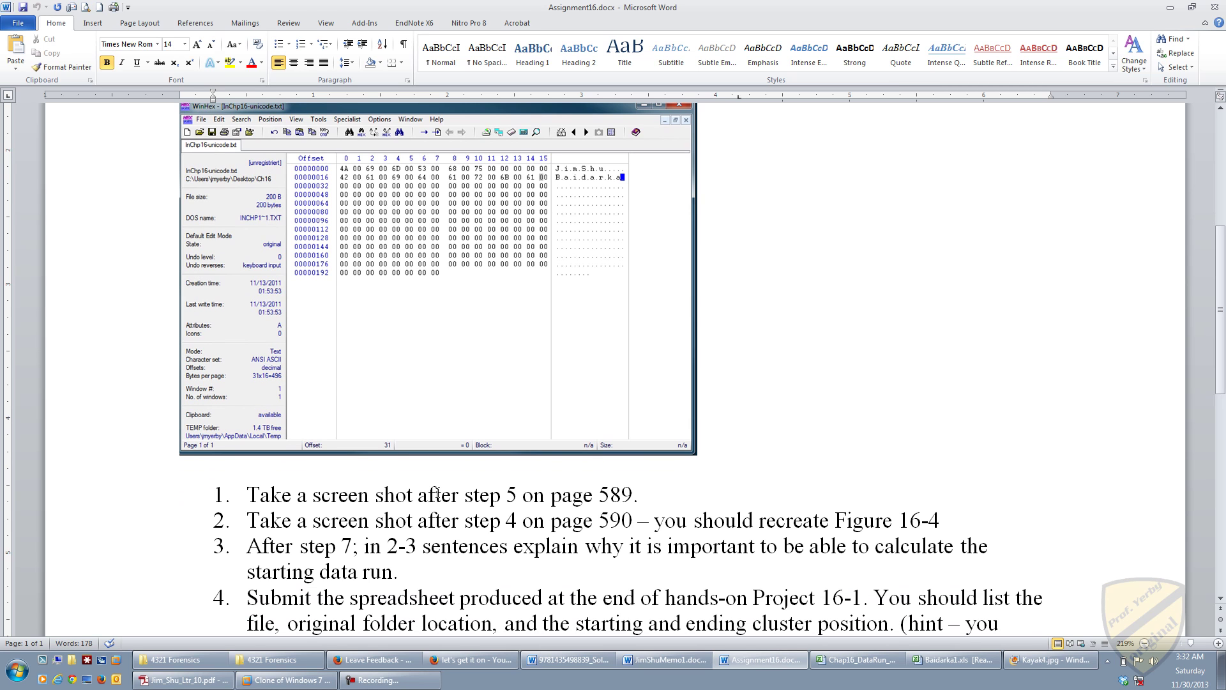
{"action": "left_click_drag", "start_coordinate": [247, 495], "coordinate": [964, 522]}
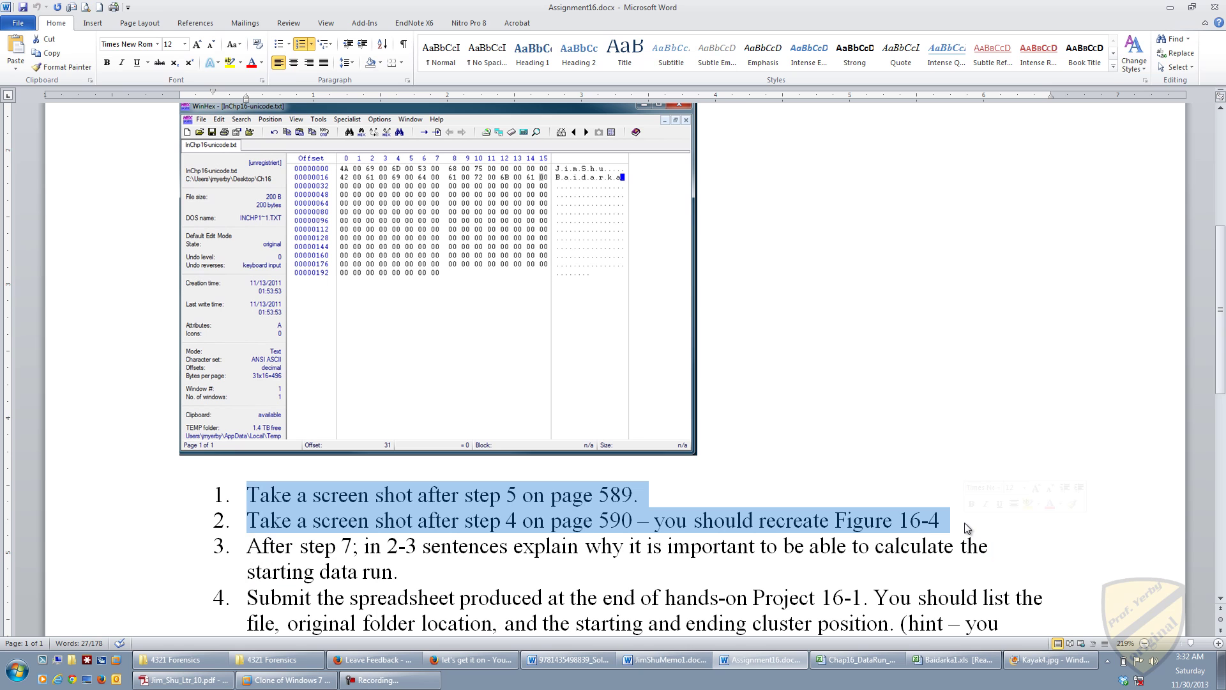
{"action": "left_click", "coordinate": [649, 501]}
{"action": "left_click", "coordinate": [496, 366]}
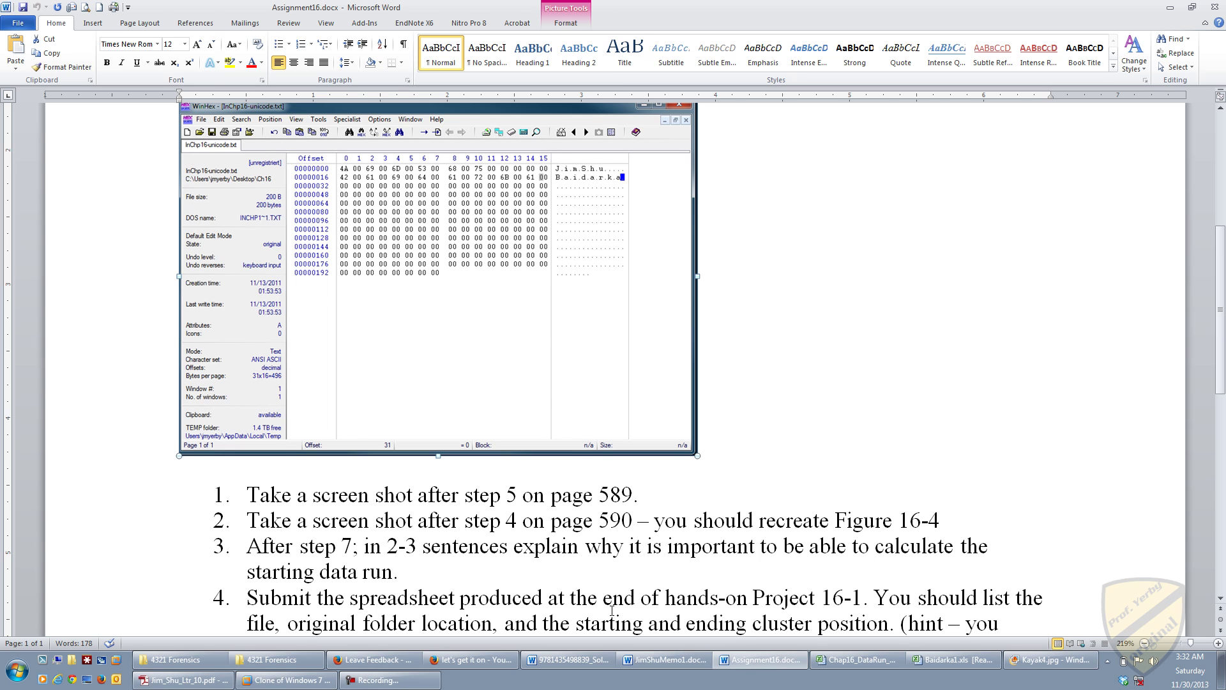
{"action": "left_click", "coordinate": [288, 679]}
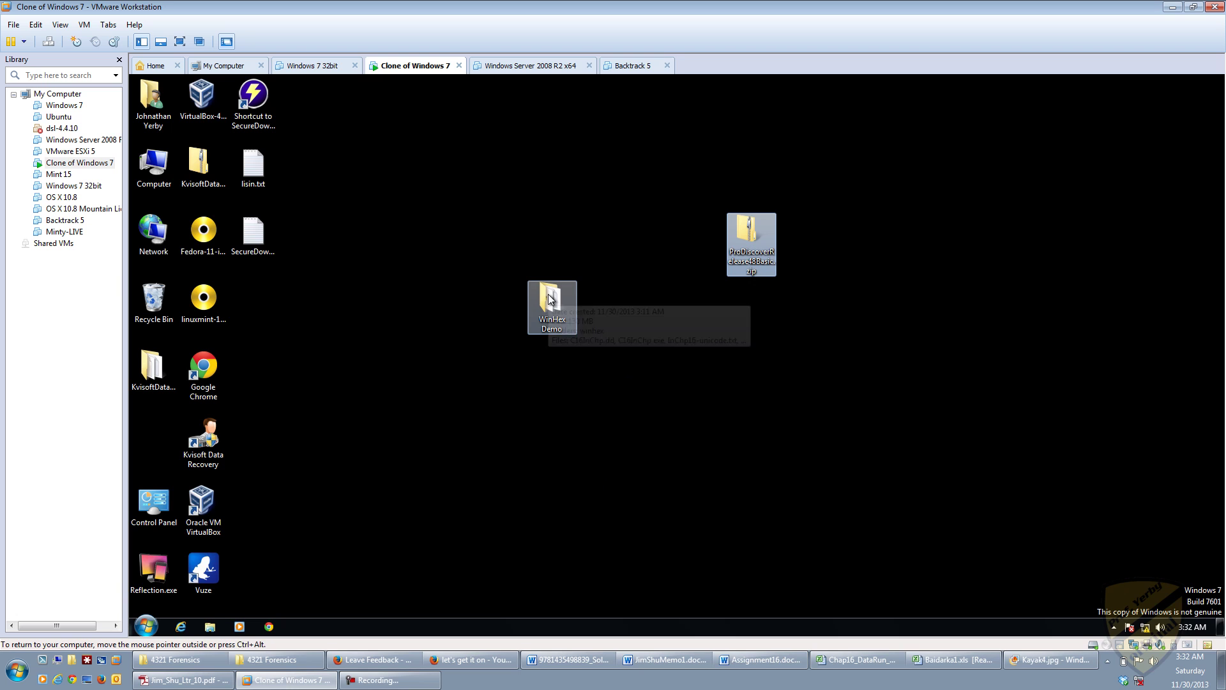
Step: Go full-screen, browse WinHex Demo > winhex, and start WinHex from the Start menu
{"action": "left_click", "coordinate": [180, 42]}
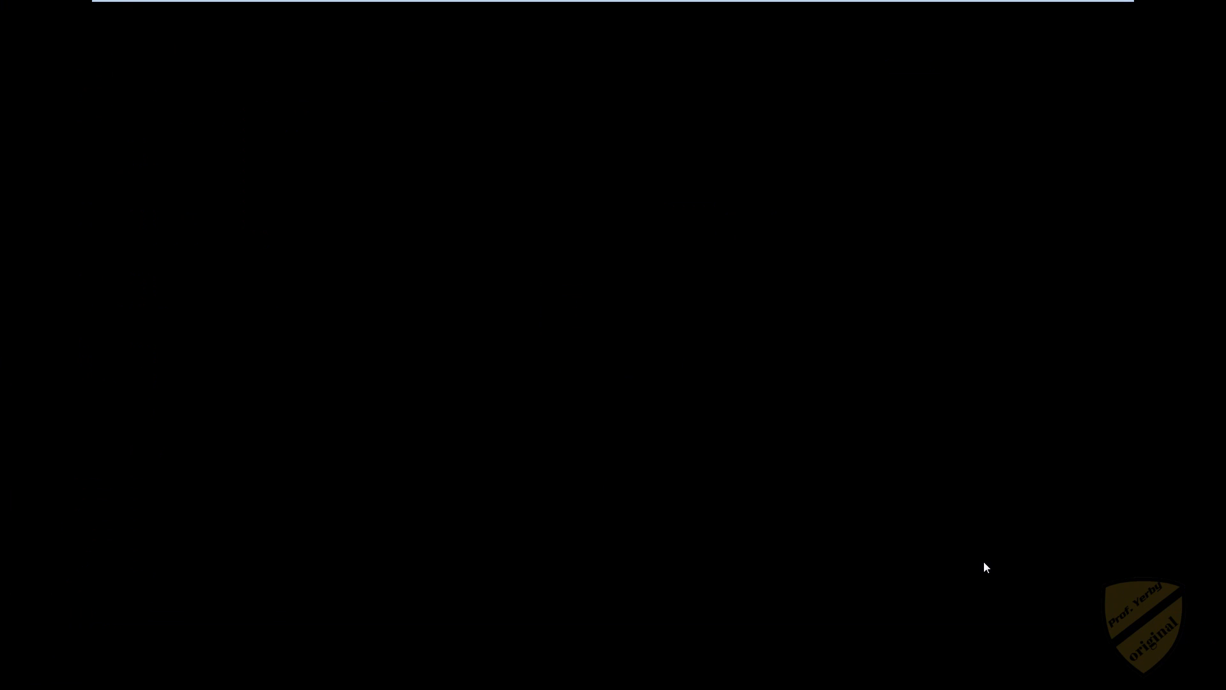
{"action": "double_click", "coordinate": [620, 293]}
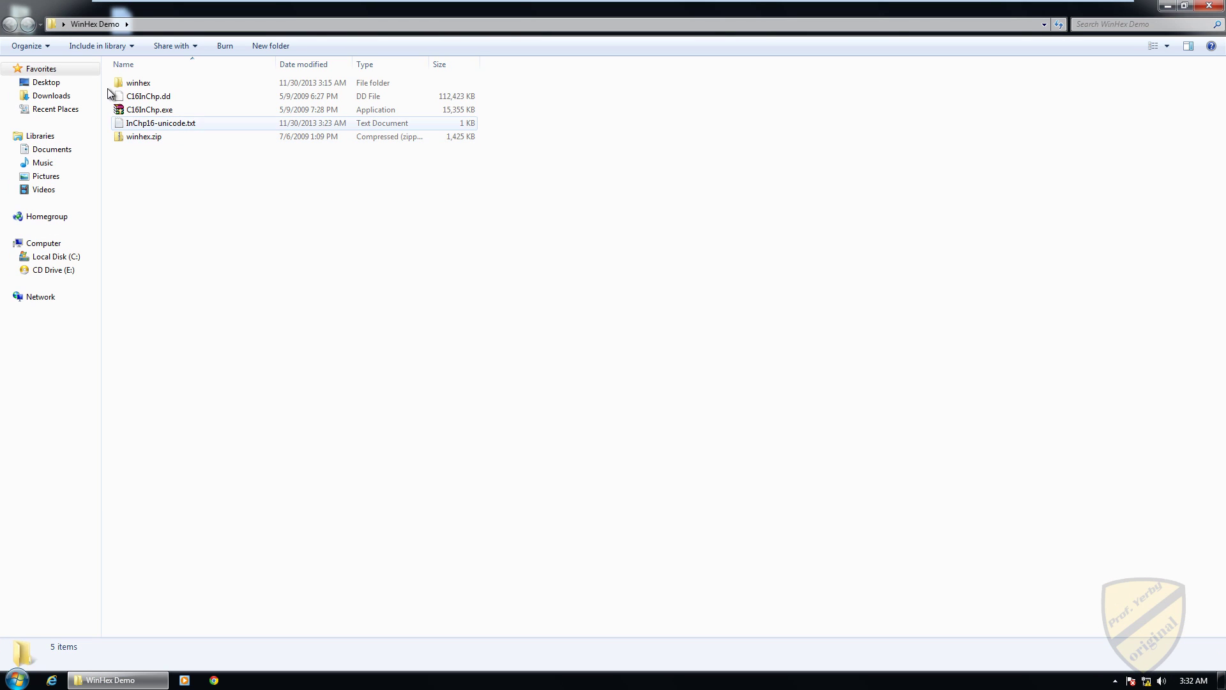
{"action": "double_click", "coordinate": [143, 85]}
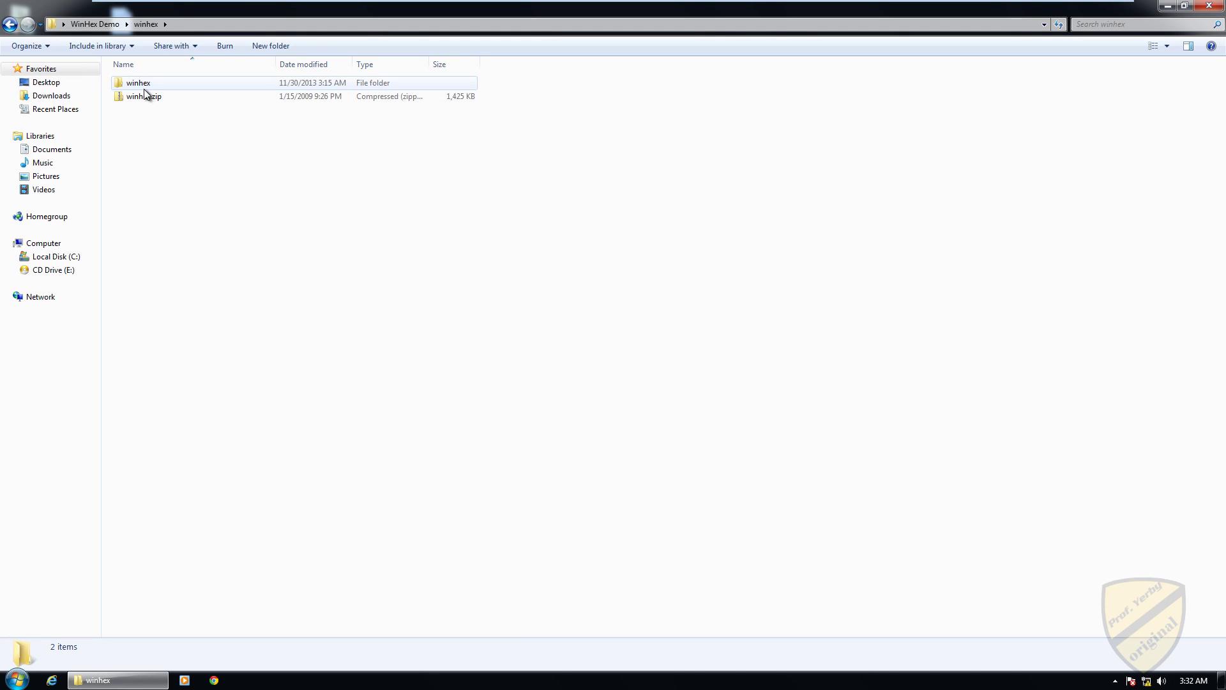
{"action": "left_click", "coordinate": [18, 677]}
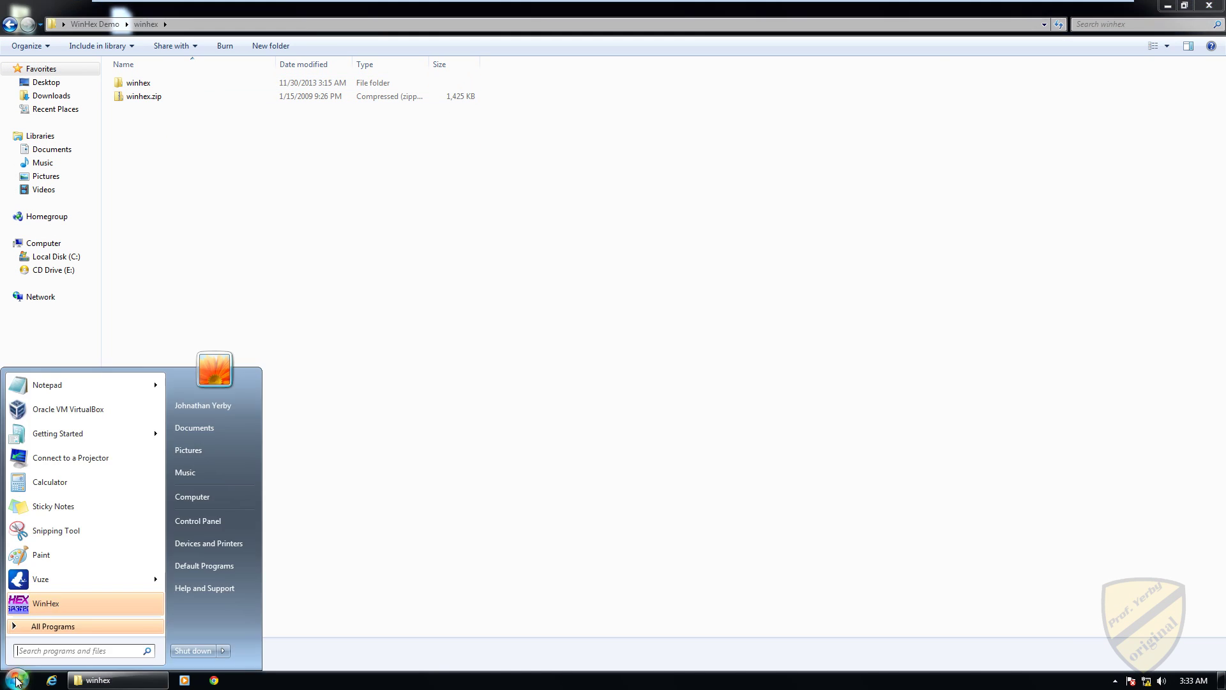
{"action": "left_click", "coordinate": [33, 602]}
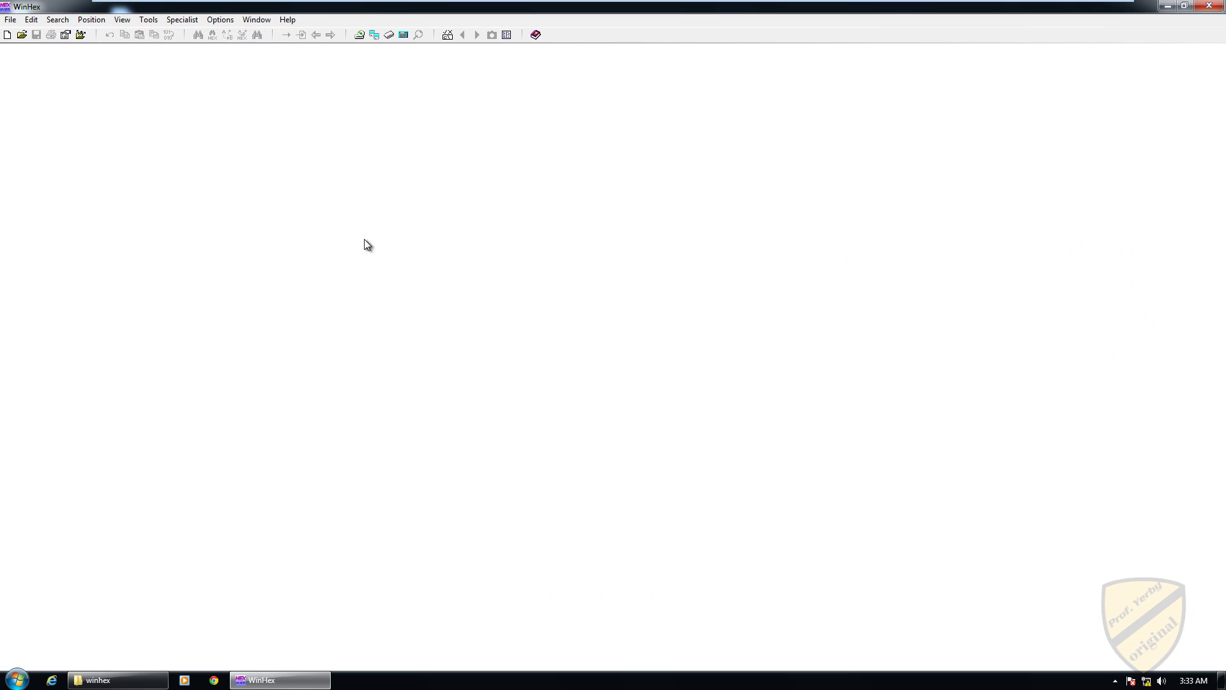
Step: Create a new WinHex file with the default 200-byte size
{"action": "left_click", "coordinate": [7, 35]}
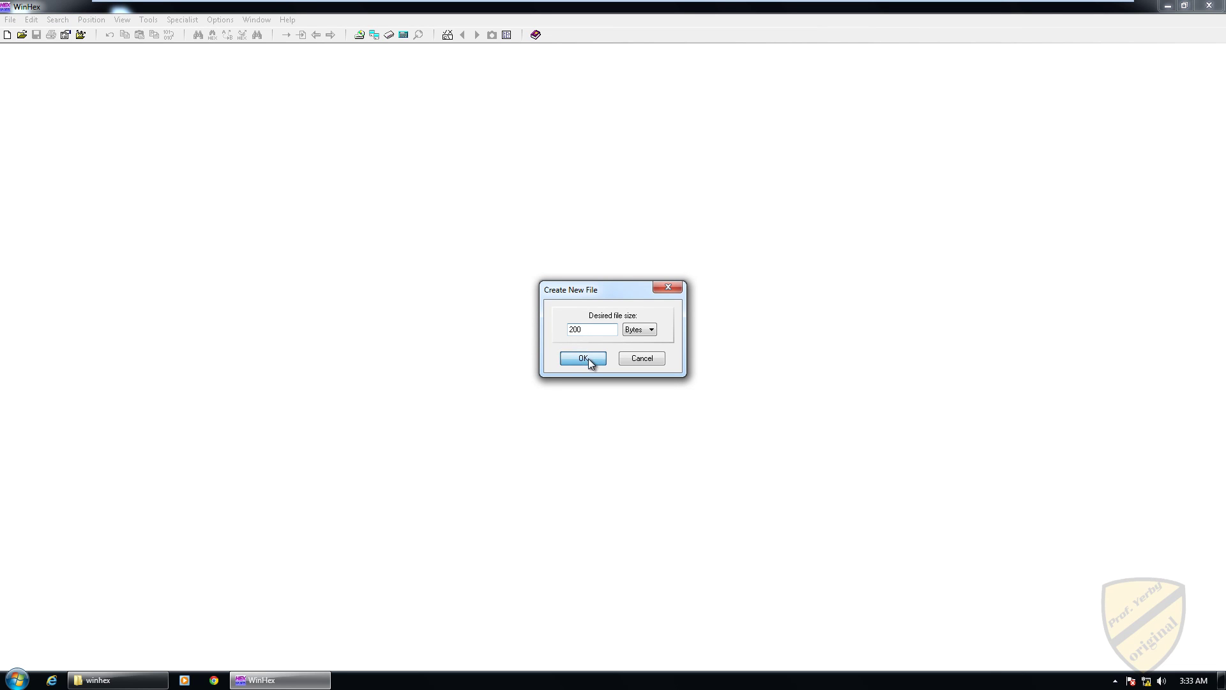
{"action": "left_click", "coordinate": [589, 356]}
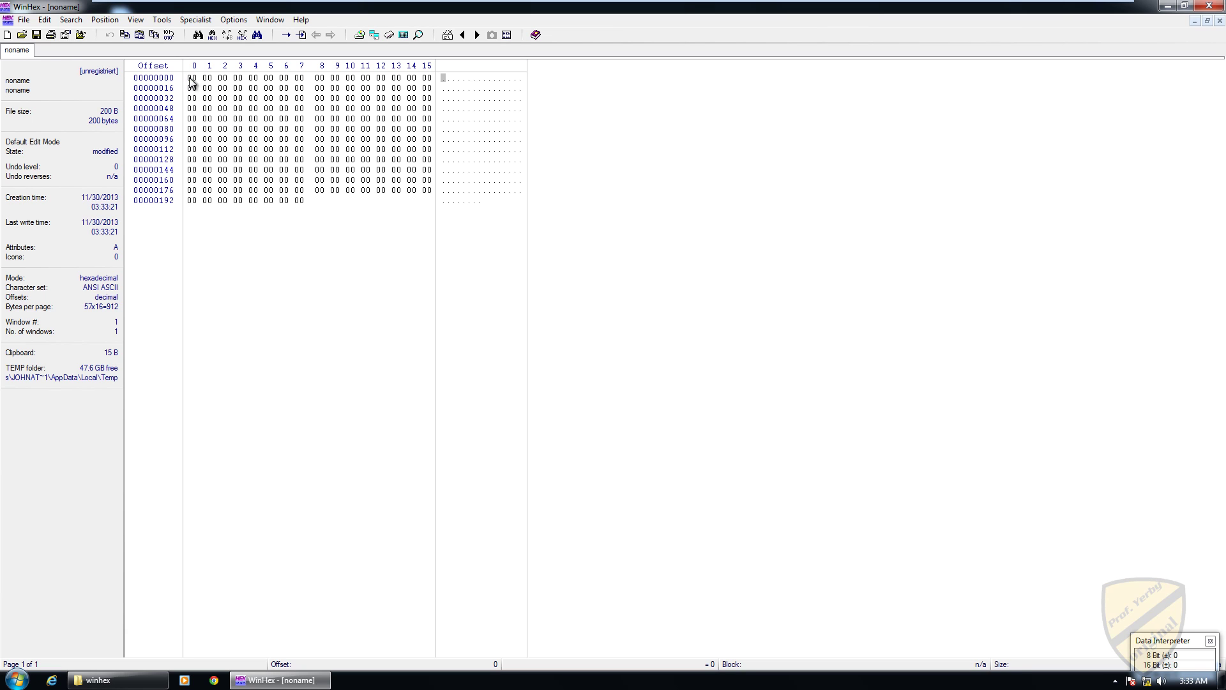
Step: Type 'jim' into the text column starting at offset 0
{"action": "left_click", "coordinate": [441, 79]}
{"action": "left_click", "coordinate": [443, 91]}
{"action": "left_click", "coordinate": [442, 79]}
{"action": "key", "text": "Right"}
{"action": "key", "text": "Right"}
{"action": "key", "text": "Right"}
{"action": "key", "text": "Left"}
{"action": "key", "text": "Left"}
{"action": "key", "text": "Left"}
{"action": "key", "text": "Right"}
{"action": "key", "text": "Right"}
{"action": "key", "text": "Right"}
{"action": "key", "text": "Left"}
{"action": "key", "text": "Left"}
{"action": "key", "text": "Left"}
{"action": "type", "text": "jim"}
Step: Rework the bytes after j so the file begins 6A 20 69 ('j i')
{"action": "left_click", "coordinate": [448, 81]}
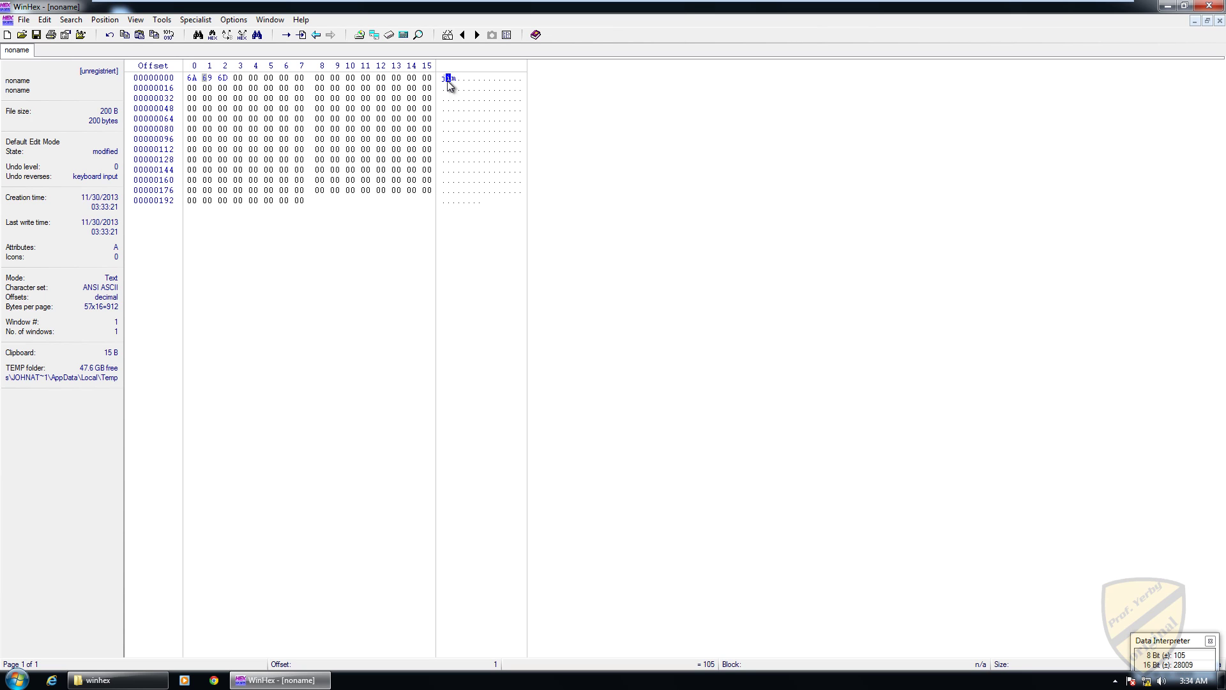
{"action": "key", "text": "Right"}
{"action": "key", "text": "Right"}
{"action": "left_click", "coordinate": [448, 80]}
{"action": "type", "text": "i"}
{"action": "key", "text": "Right"}
{"action": "left_click", "coordinate": [238, 78]}
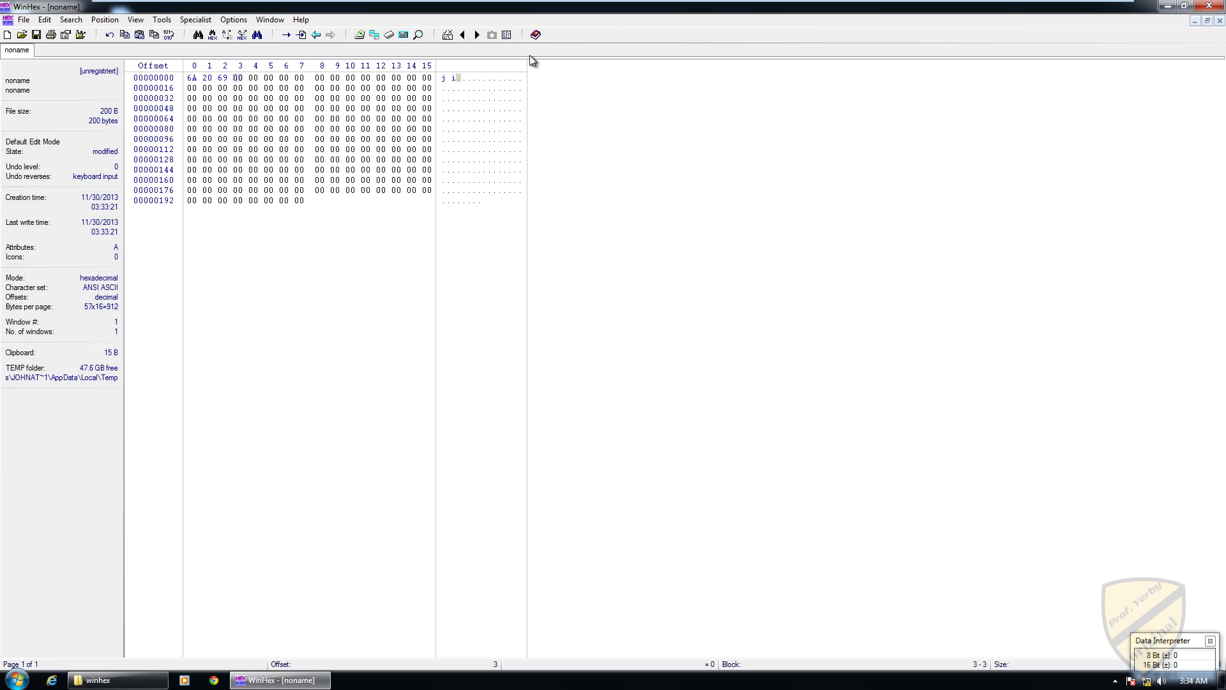
Step: Overwrite offset 1 with a capital J so the file begins jJi (6A 4A 69)
{"action": "key", "text": "Left"}
{"action": "key", "text": "Left"}
{"action": "key", "text": "Left"}
{"action": "key", "text": "Right"}
{"action": "left_click", "coordinate": [450, 78]}
{"action": "type", "text": "J"}
{"action": "left_click", "coordinate": [208, 81]}
Step: Return to the start of the file and delete the marked byte
{"action": "left_click", "coordinate": [458, 77]}
{"action": "key", "text": "Home"}
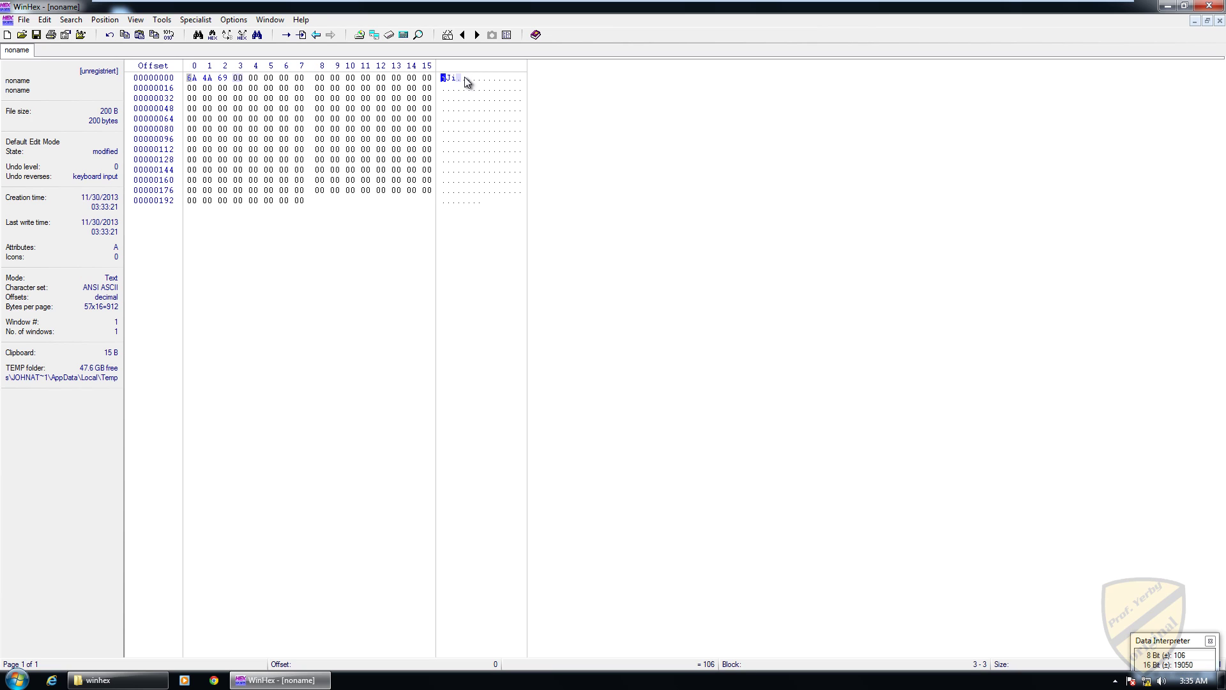
{"action": "key", "text": "Delete"}
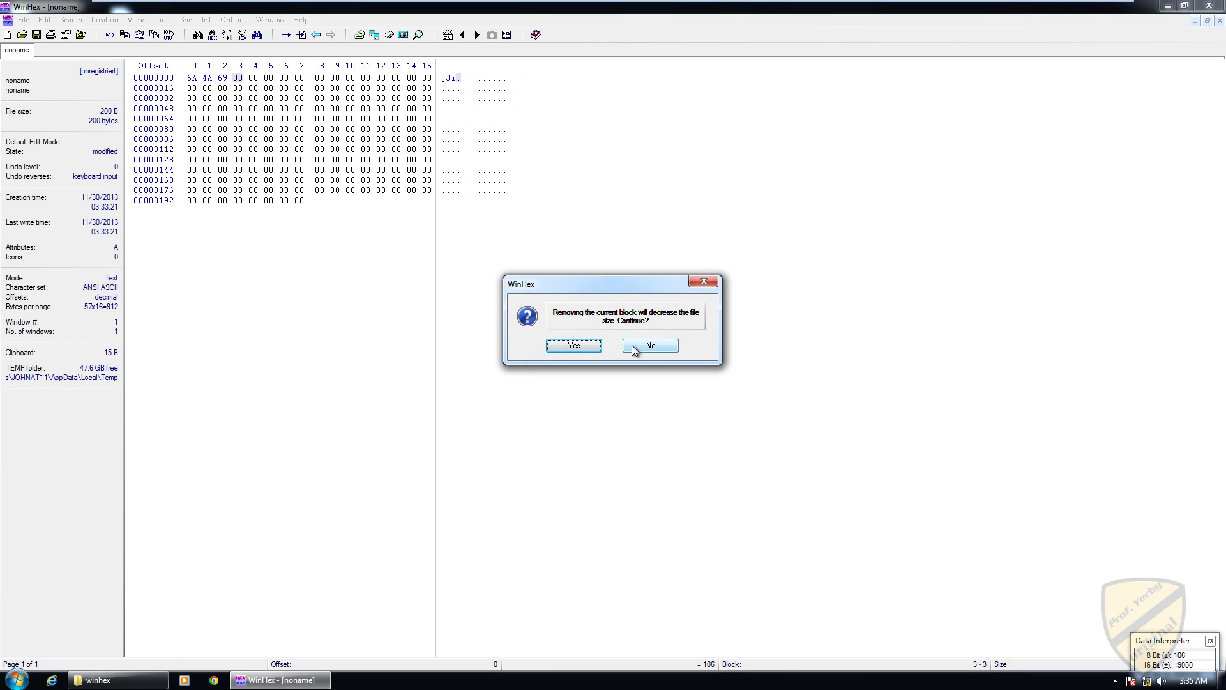
Step: Confirm removing the byte (199 bytes), discard the jJi file unsaved, and start a new file
{"action": "left_click", "coordinate": [573, 346]}
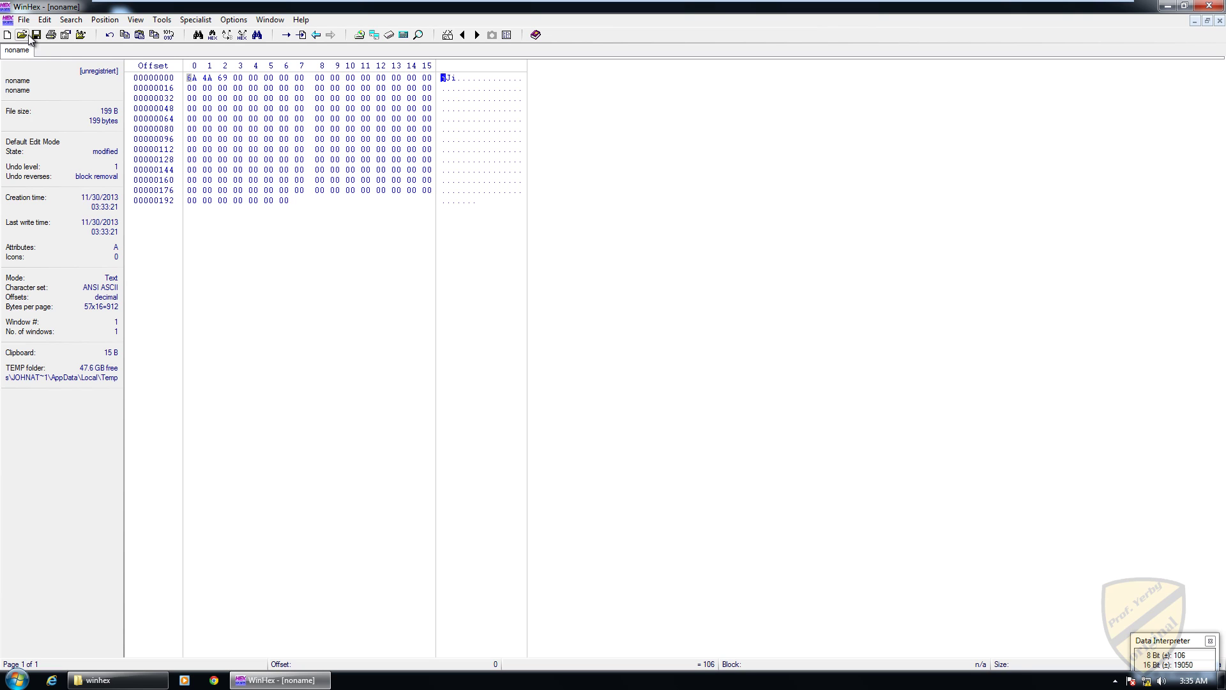
{"action": "left_click", "coordinate": [1220, 21]}
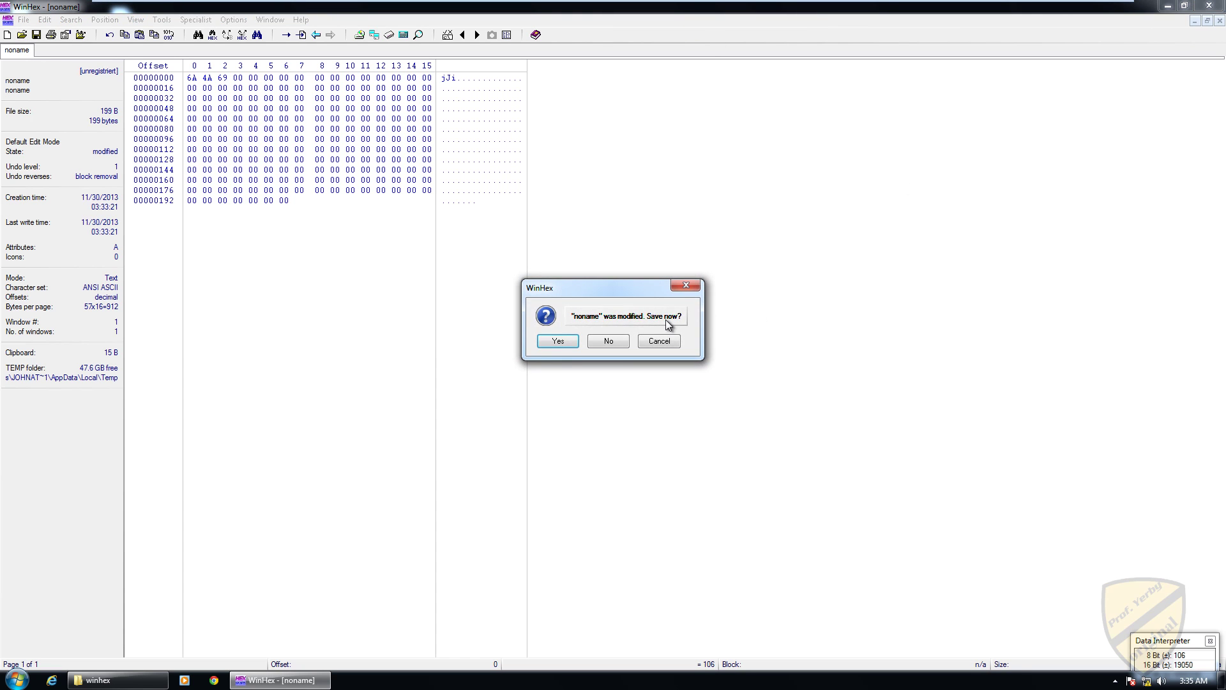
{"action": "left_click", "coordinate": [623, 343]}
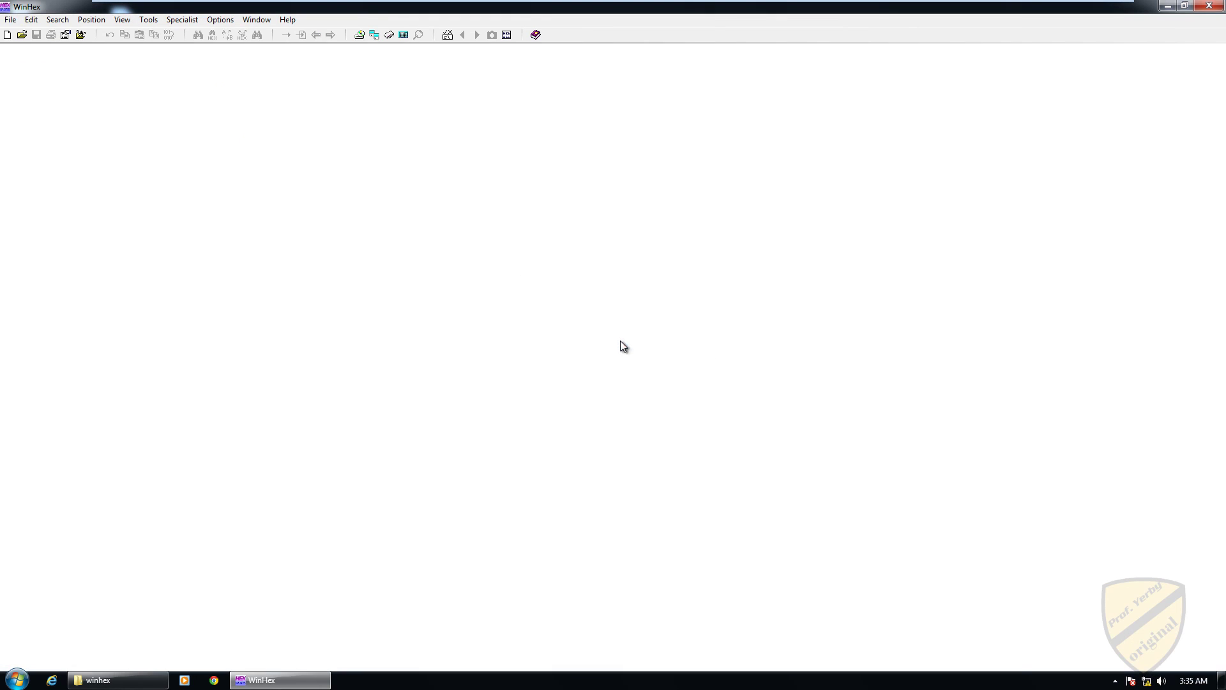
{"action": "left_click", "coordinate": [7, 35]}
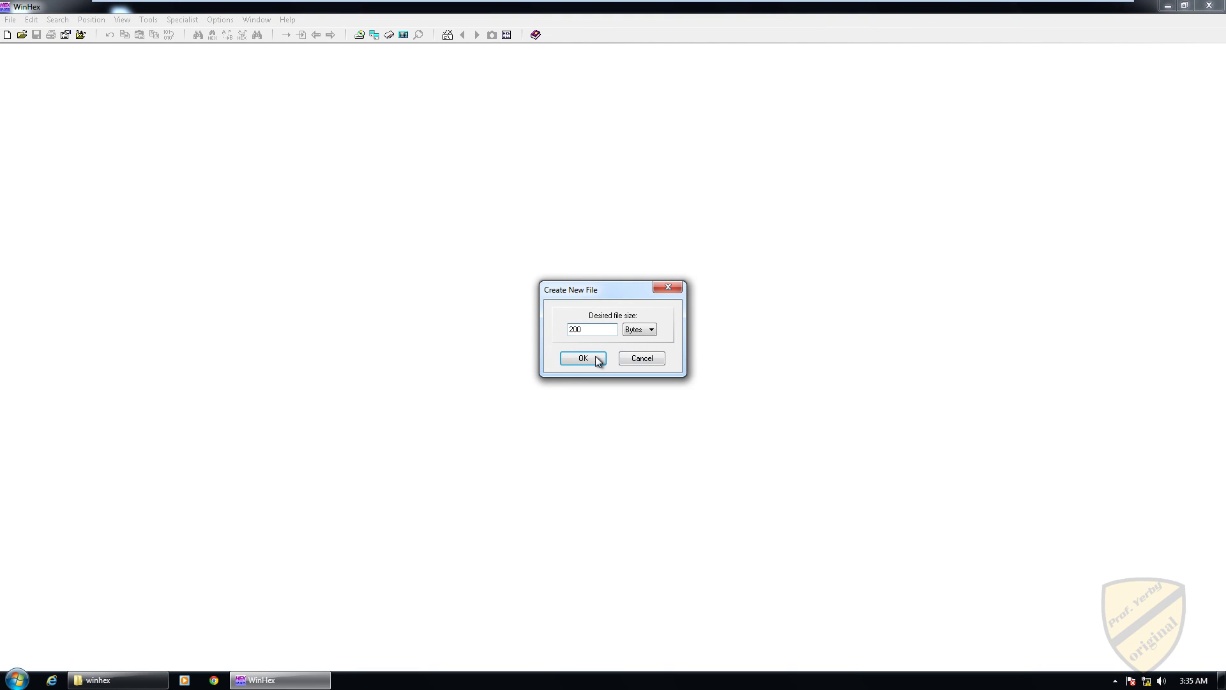
Step: Create the 200-byte file with J at offset 0 and a sample name in two-byte Unicode at offset 32
{"action": "left_click", "coordinate": [569, 359]}
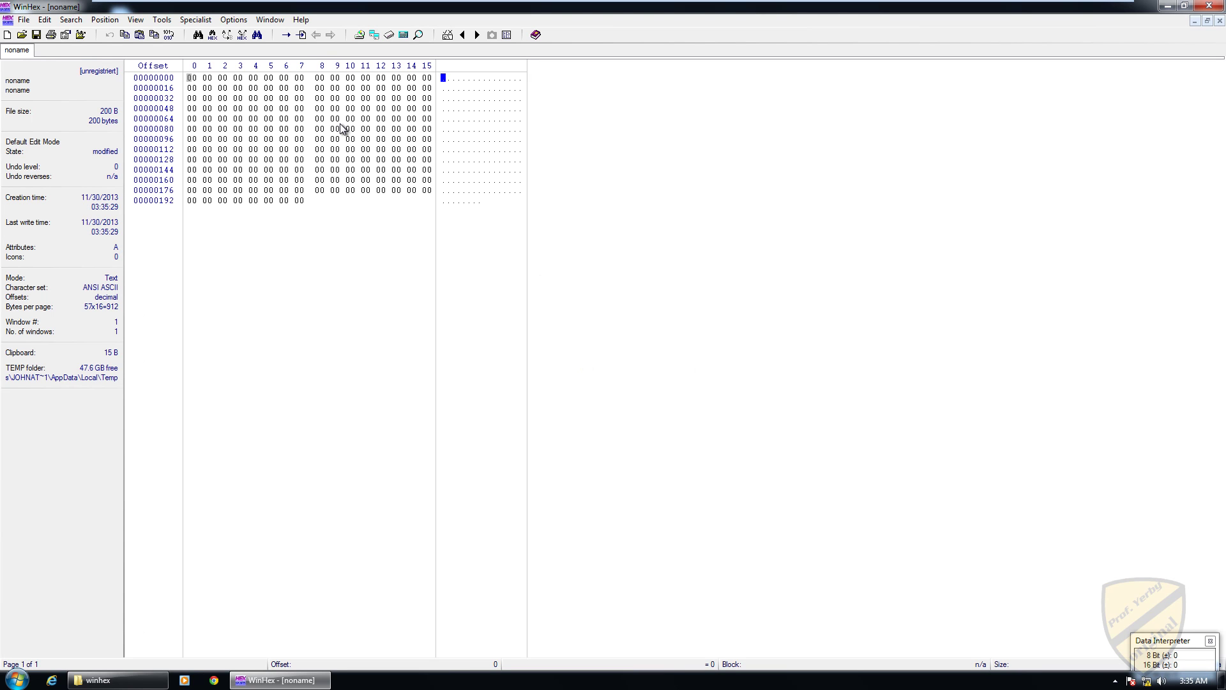
{"action": "type", "text": "J"}
{"action": "key", "text": "Down"}
{"action": "key", "text": "Home"}
{"action": "key", "text": "Down"}
{"action": "key", "text": "Right"}
{"action": "key", "text": "Right"}
{"action": "key", "text": "Right"}
{"action": "key", "text": "Right"}
{"action": "key", "text": "Right"}
Step: Enter 'Baidar' in two-byte Unicode at offset 64, leaving 00 after each letter
{"action": "key", "text": "Down"}
{"action": "key", "text": "Down"}
{"action": "key", "text": "Left"}
{"action": "key", "text": "Left"}
{"action": "key", "text": "Left"}
{"action": "key", "text": "Left"}
{"action": "key", "text": "Left"}
{"action": "key", "text": "Left"}
{"action": "key", "text": "Left"}
{"action": "key", "text": "Left"}
{"action": "key", "text": "Left"}
{"action": "key", "text": "Left"}
{"action": "key", "text": "Left"}
{"action": "type", "text": "B"}
{"action": "key", "text": "Right"}
{"action": "type", "text": "a"}
{"action": "key", "text": "Right"}
{"action": "type", "text": "i"}
{"action": "key", "text": "Right"}
{"action": "type", "text": "d"}
{"action": "key", "text": "Right"}
{"action": "type", "text": "a"}
{"action": "key", "text": "Right"}
{"action": "type", "text": "r"}
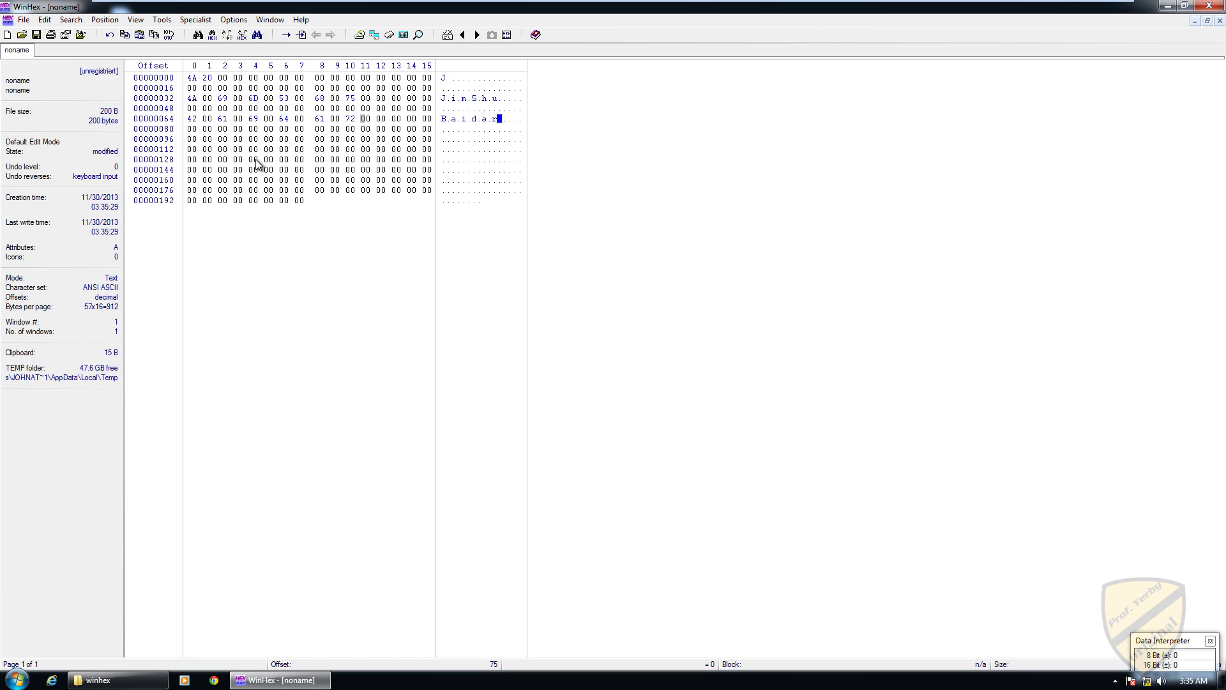
Step: Launch Notepad and place it beside the WinHex hex view
{"action": "left_click", "coordinate": [16, 682]}
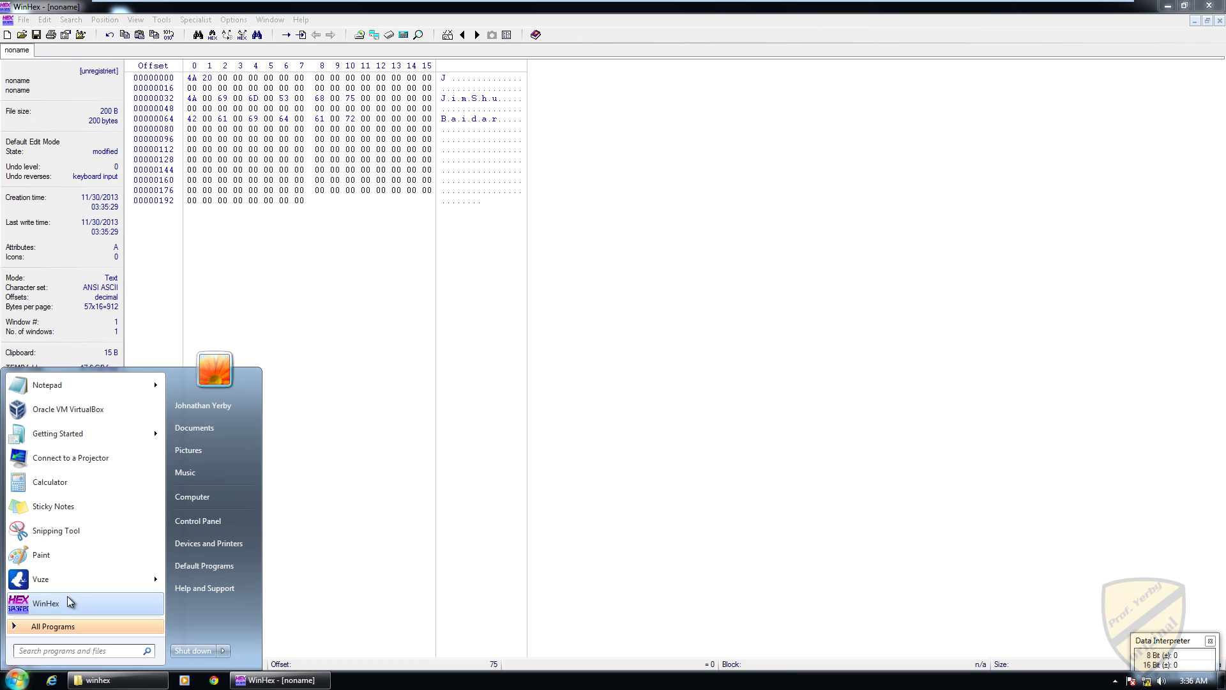
{"action": "left_click", "coordinate": [57, 382]}
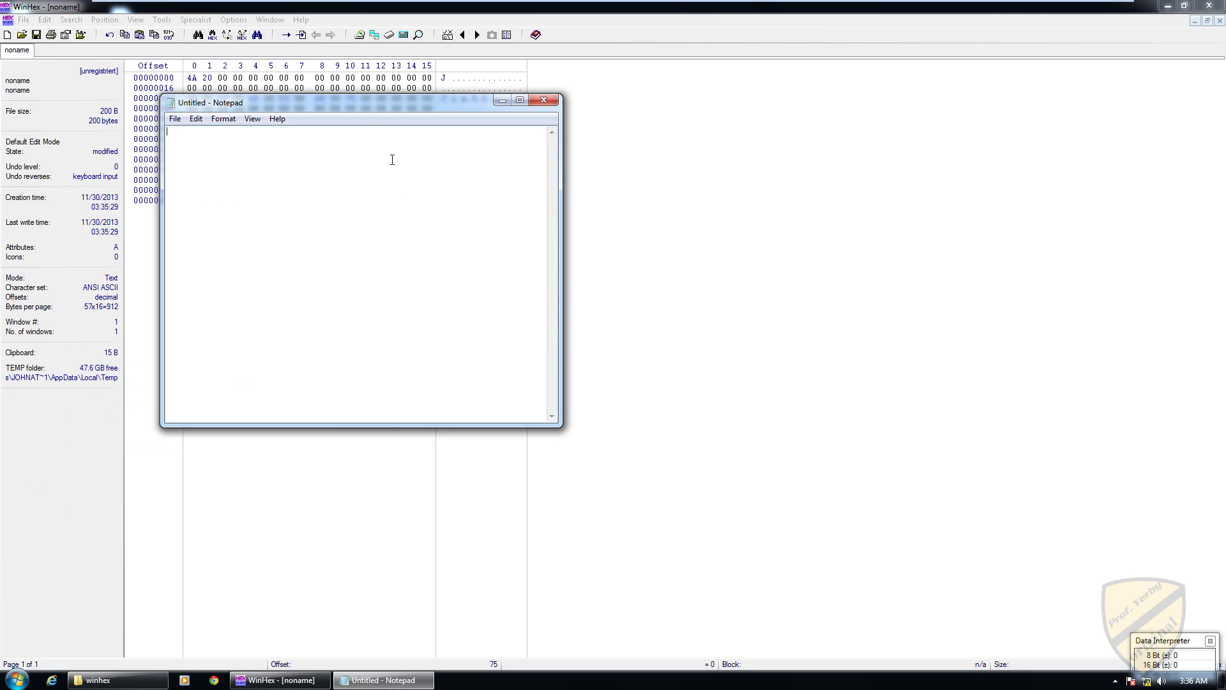
{"action": "double_click", "coordinate": [373, 102]}
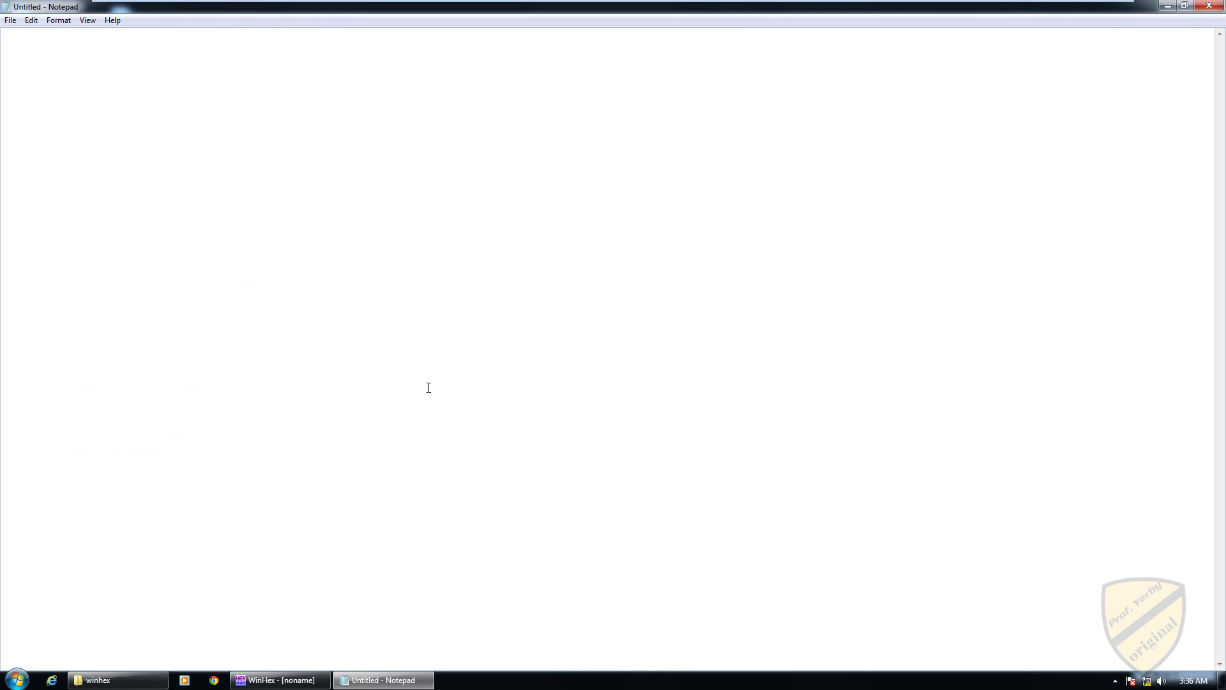
{"action": "left_click", "coordinate": [1185, 6]}
{"action": "left_click_drag", "start_coordinate": [345, 101], "coordinate": [744, 105]}
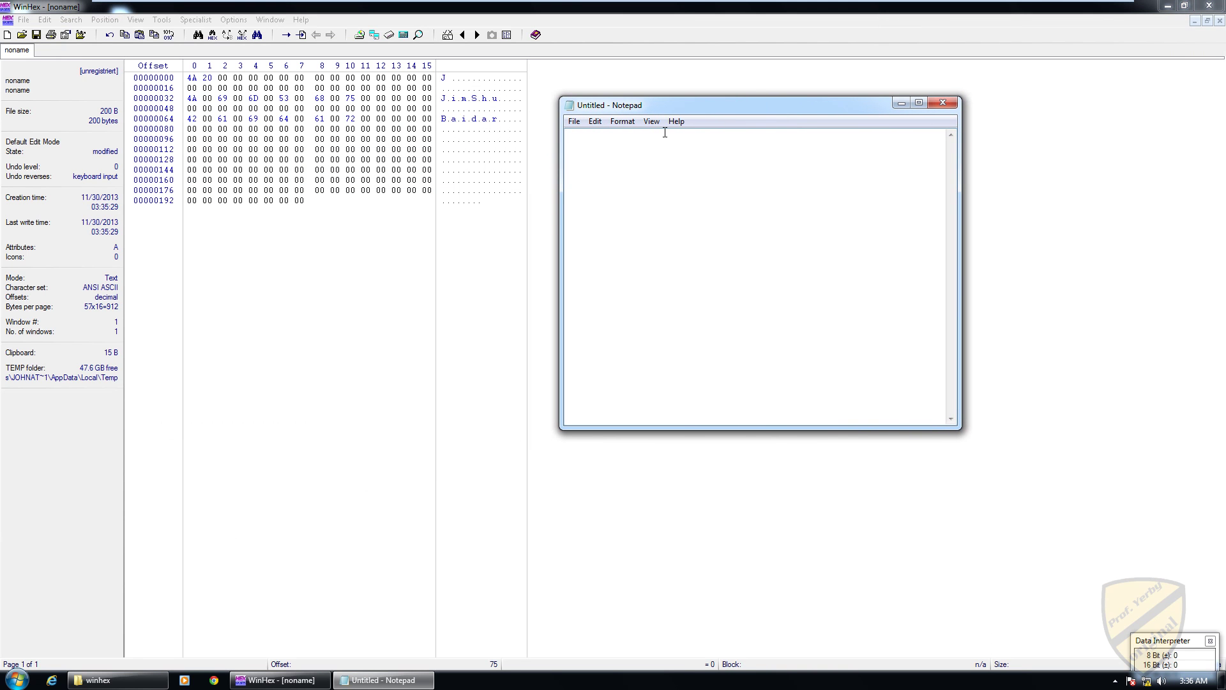
{"action": "left_click_drag", "start_coordinate": [730, 134], "coordinate": [557, 138]}
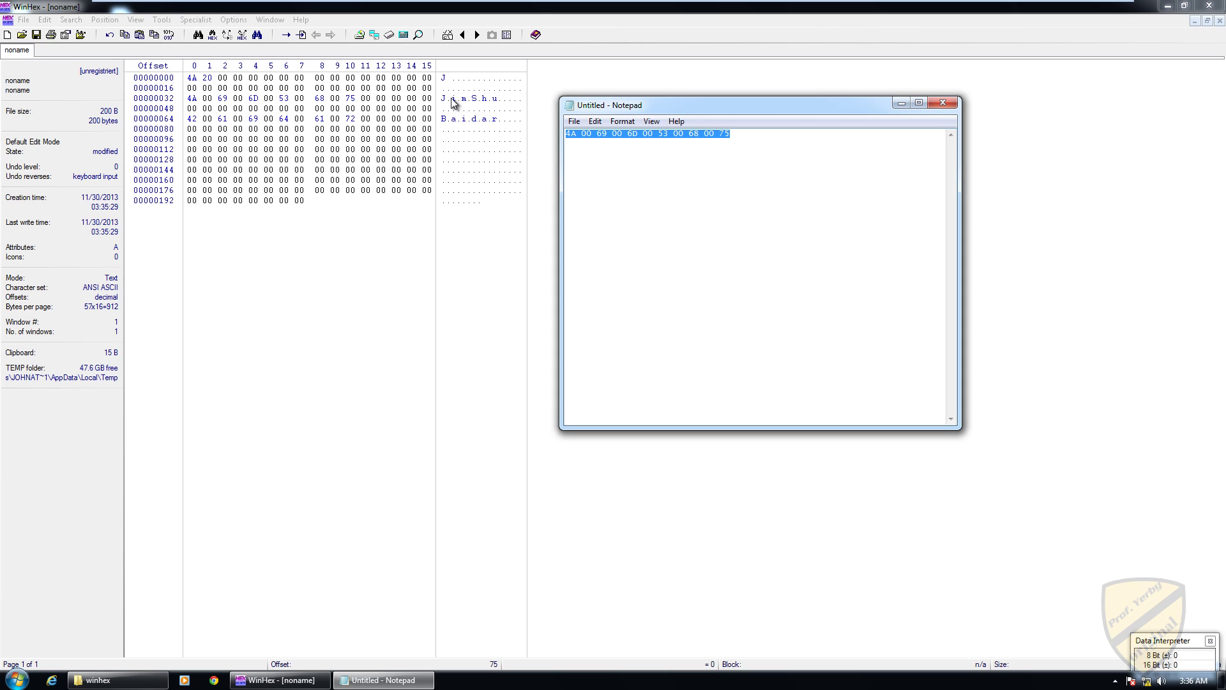
{"action": "left_click", "coordinate": [678, 157]}
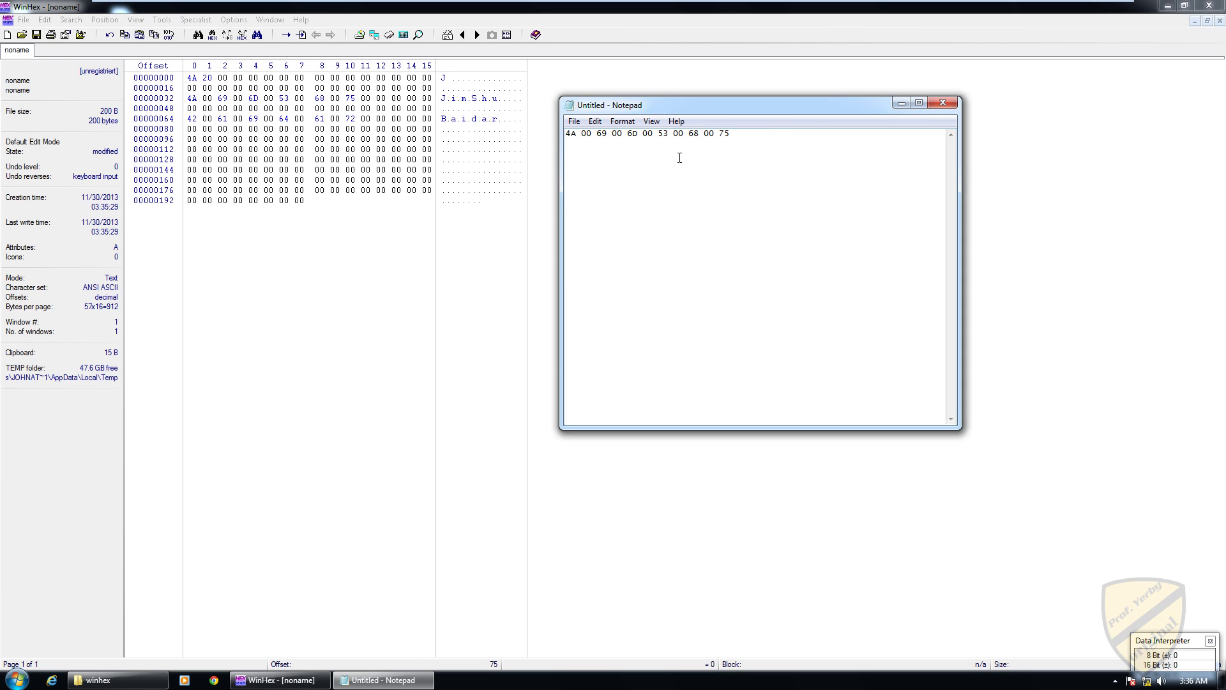
{"action": "type", "text": "42 00 61 00 69 00 64 00 61 00 7"}
Step: Extend the offset-64 name to Baidarka by adding k and a at offsets 76 and 78
{"action": "left_click", "coordinate": [496, 119]}
{"action": "left_click", "coordinate": [500, 120]}
{"action": "left_click", "coordinate": [504, 119]}
{"action": "type", "text": "K"}
{"action": "left_click", "coordinate": [503, 120]}
{"action": "type", "text": "k"}
{"action": "key", "text": "Right"}
{"action": "type", "text": "a"}
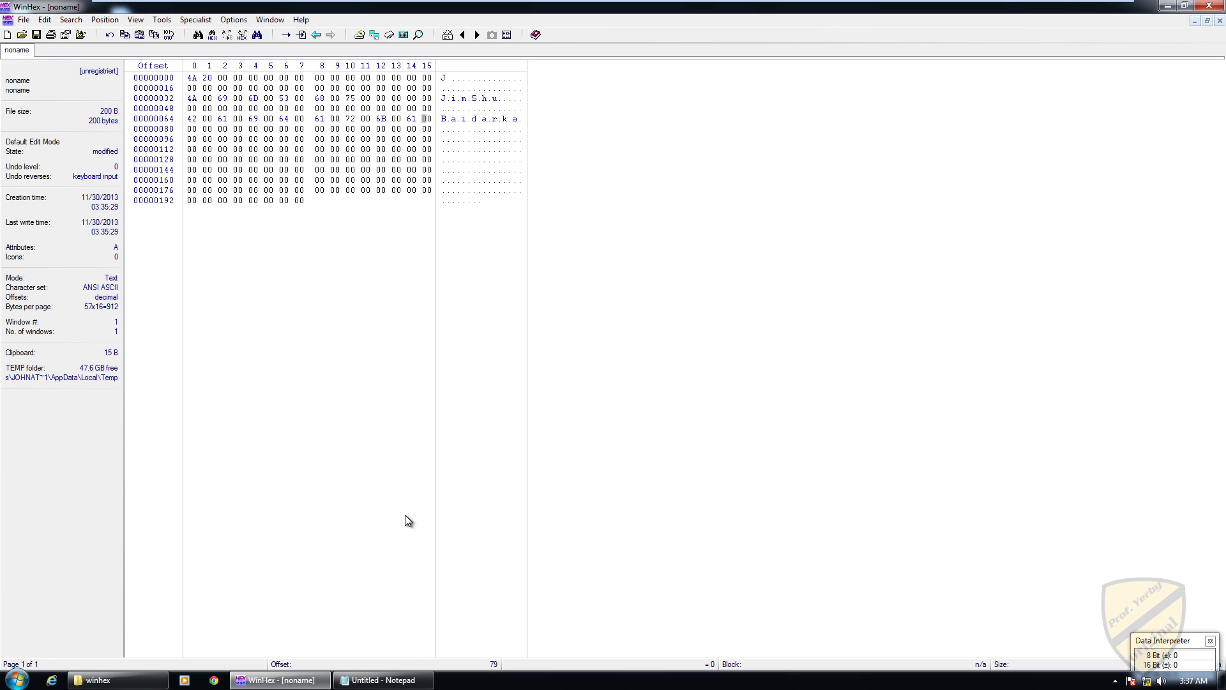
Step: Append 00 6B 00 61 to the Baidarka byte line in Notepad
{"action": "left_click", "coordinate": [383, 680]}
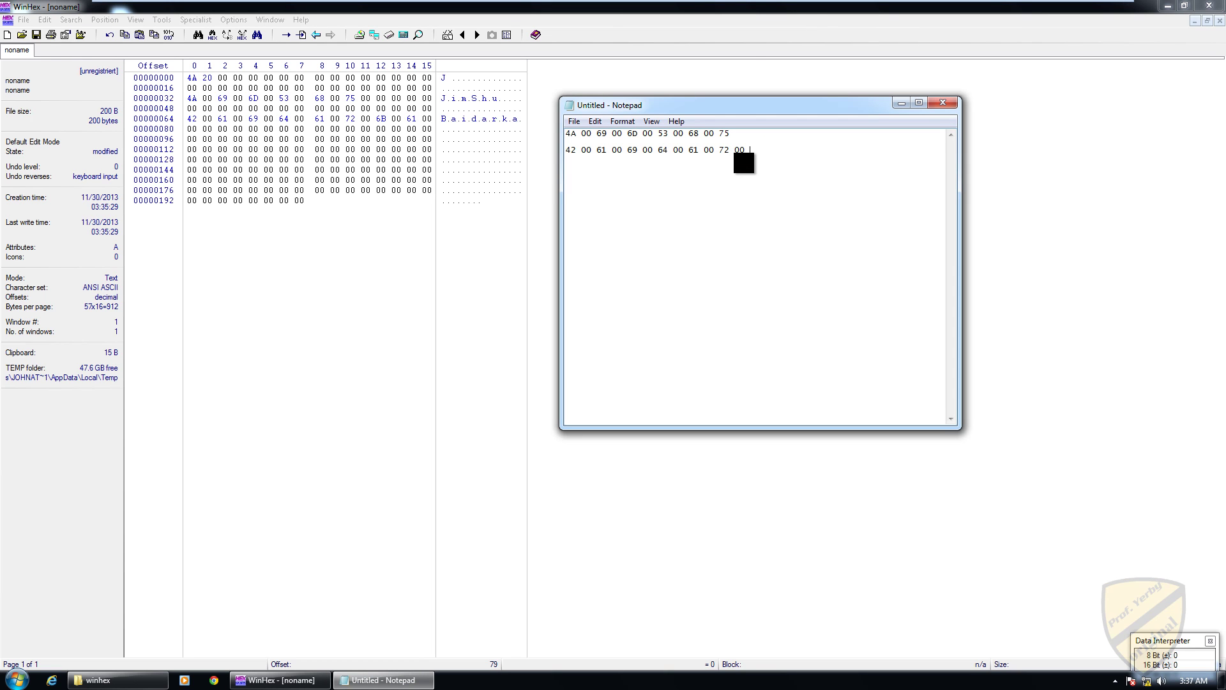
{"action": "type", "text": "00 6B 00 61"}
{"action": "left_click", "coordinate": [574, 121]}
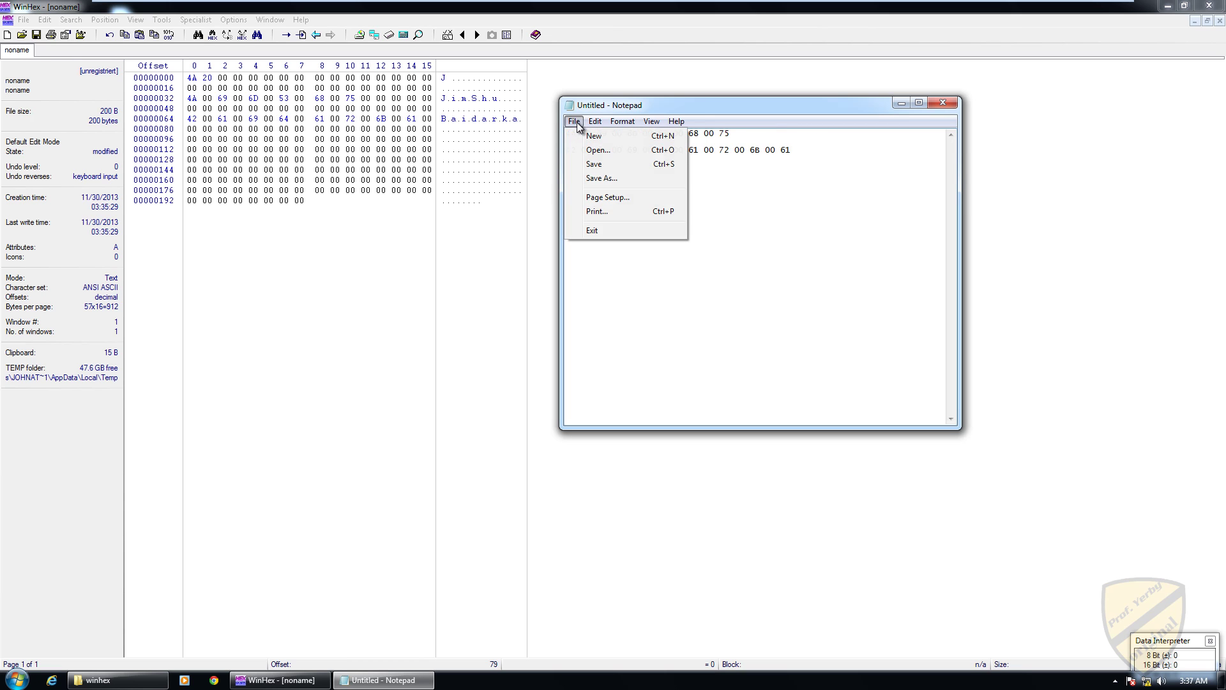
Step: Save the notes via Save As over InChp16-unicode.txt in WinHex Demo, confirming the replacement
{"action": "left_click", "coordinate": [606, 179]}
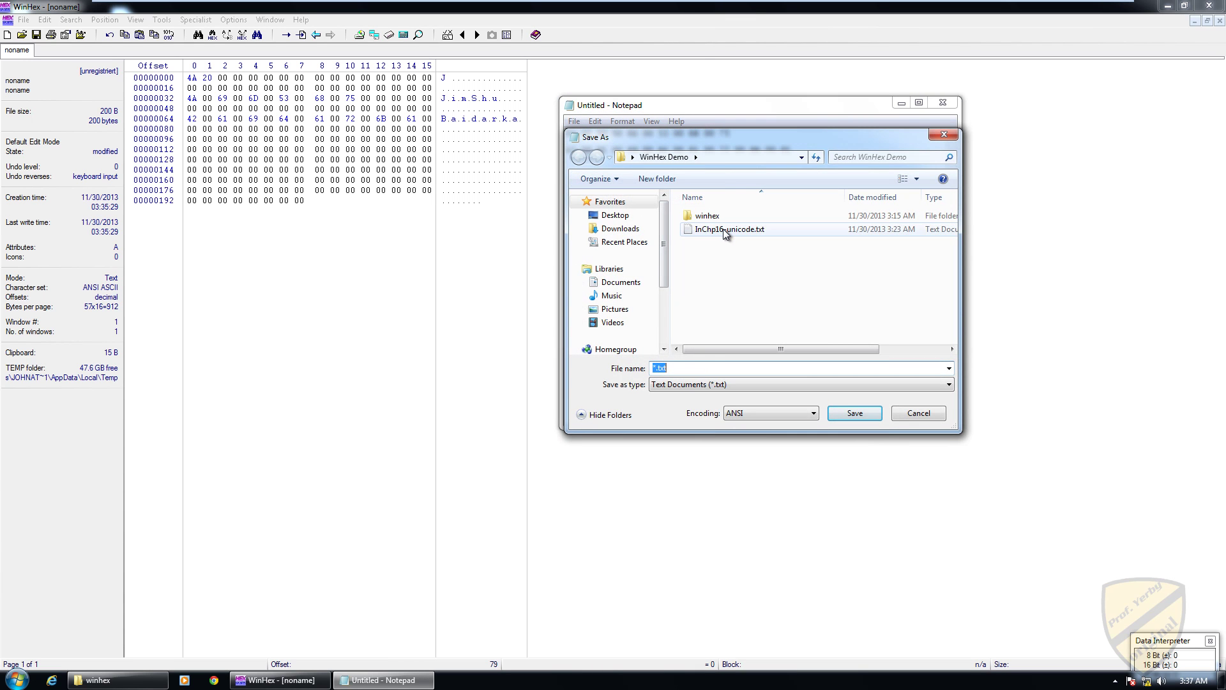
{"action": "left_click", "coordinate": [723, 228]}
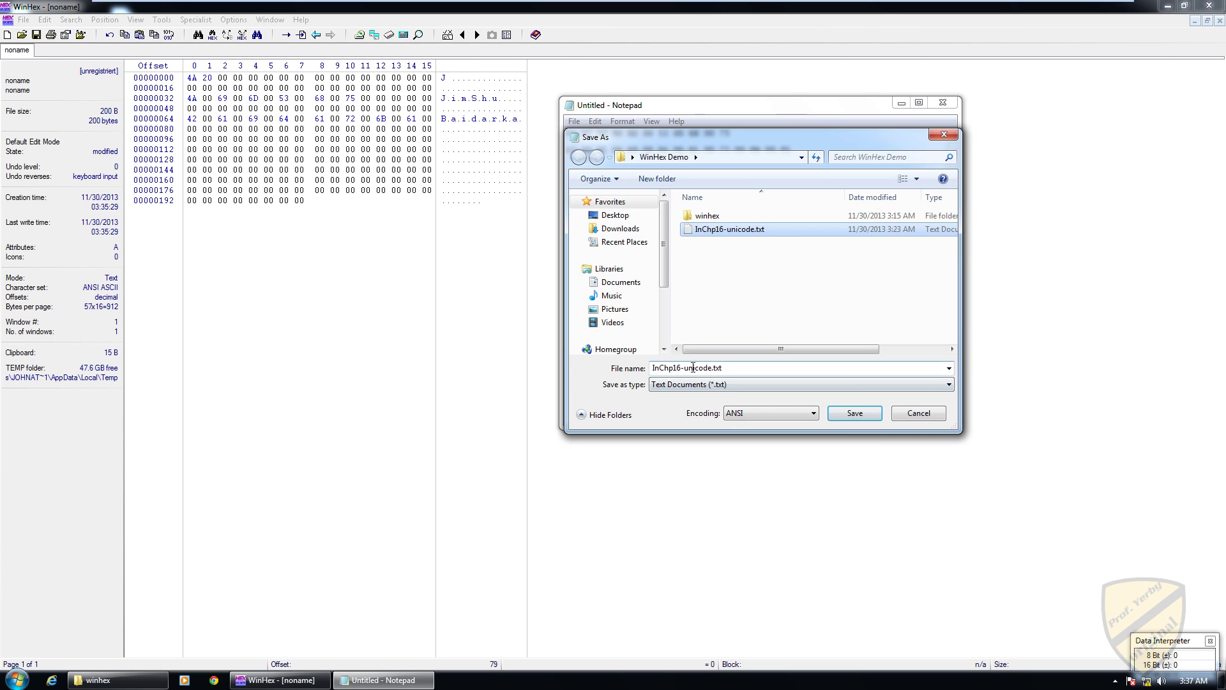
{"action": "left_click", "coordinate": [855, 413]}
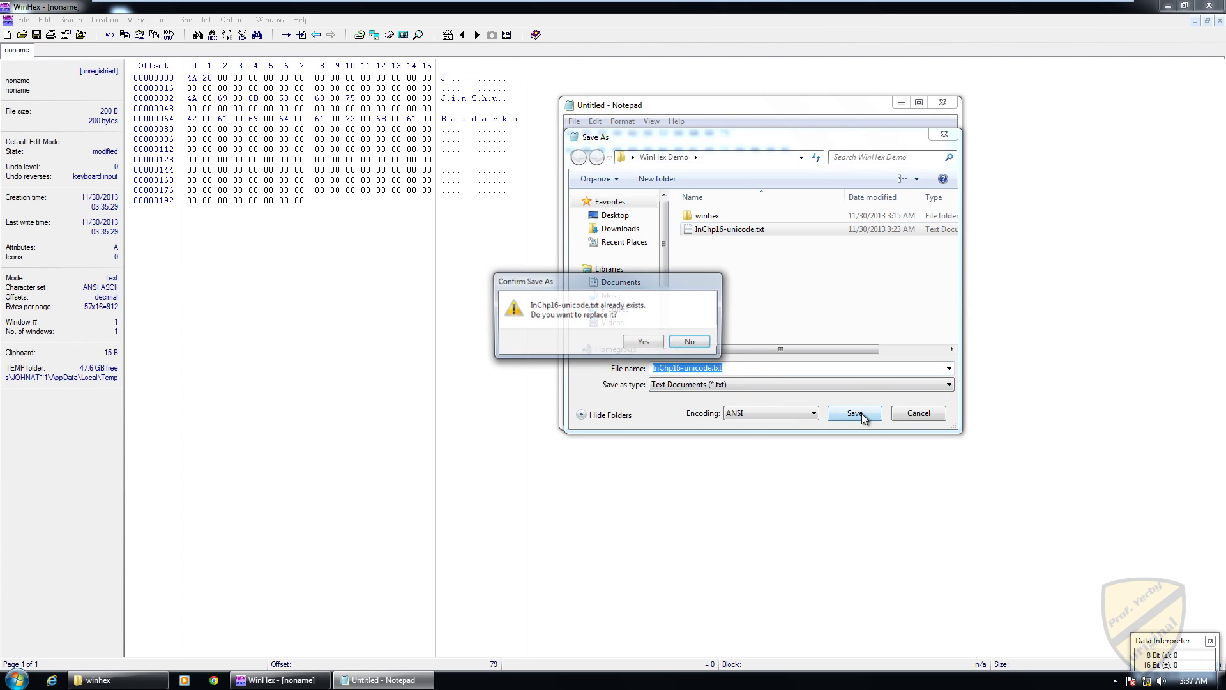
{"action": "key", "text": "Return"}
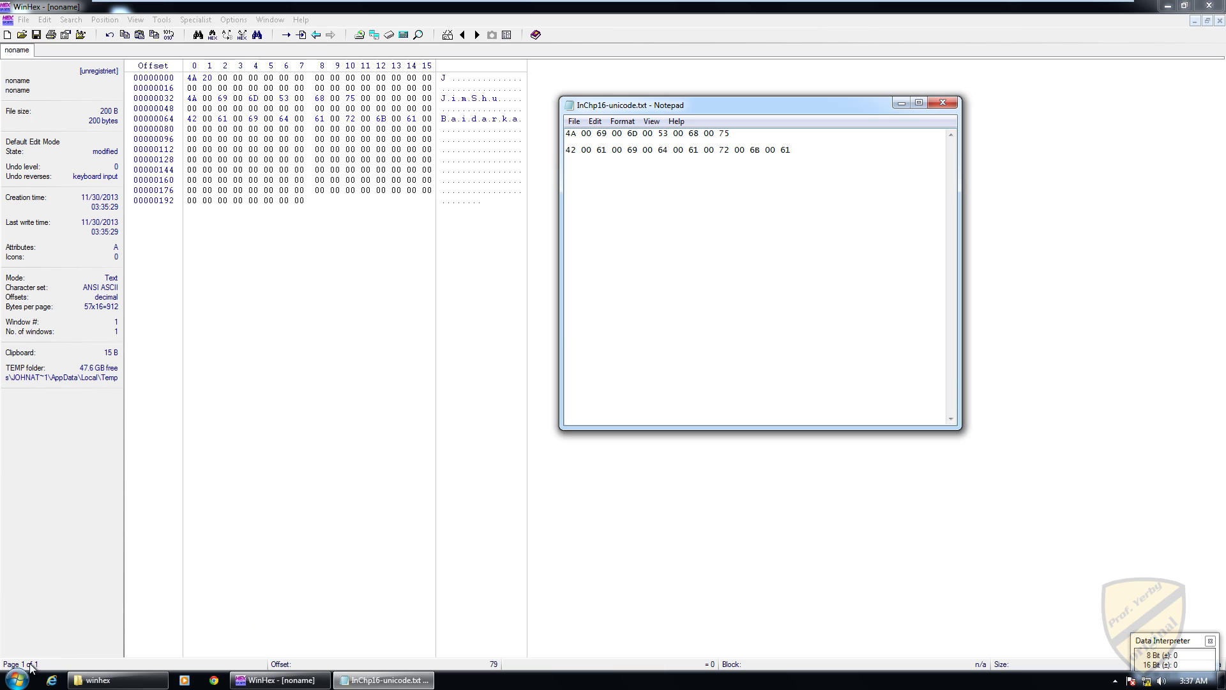
Step: Abandon a 'pro' program search, then minimize WinHex, the winhex folder and the notes to clear the desktop
{"action": "left_click", "coordinate": [18, 681]}
{"action": "type", "text": "prod"}
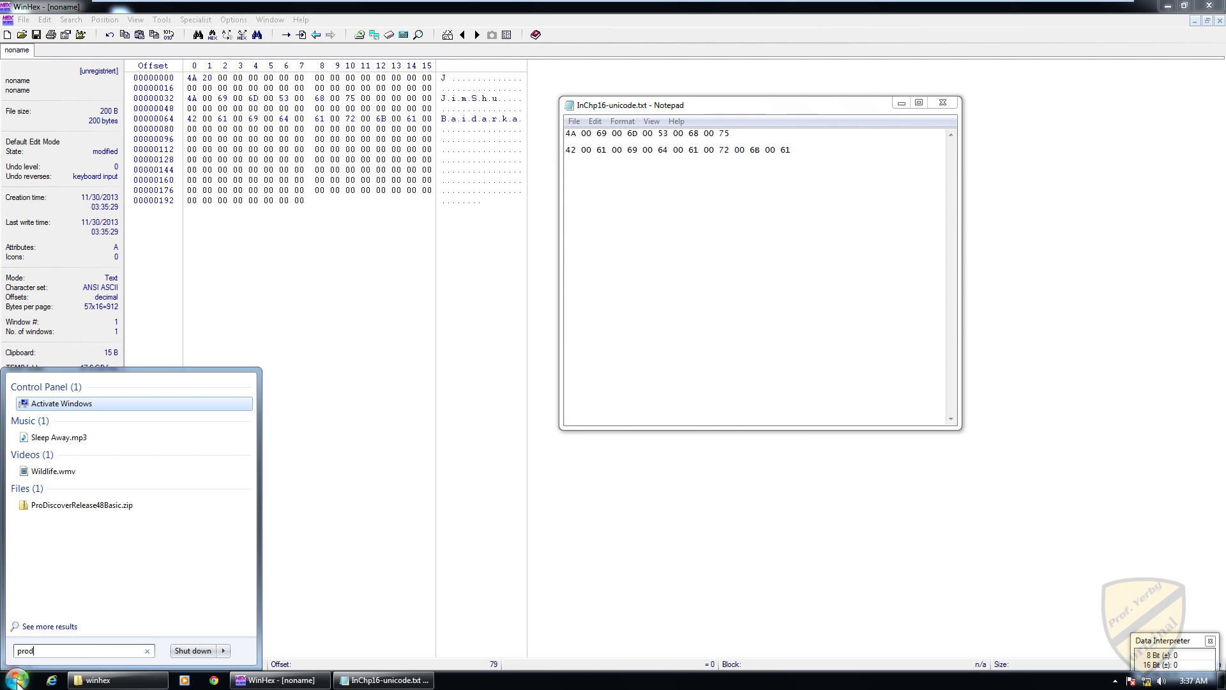
{"action": "left_click", "coordinate": [615, 533]}
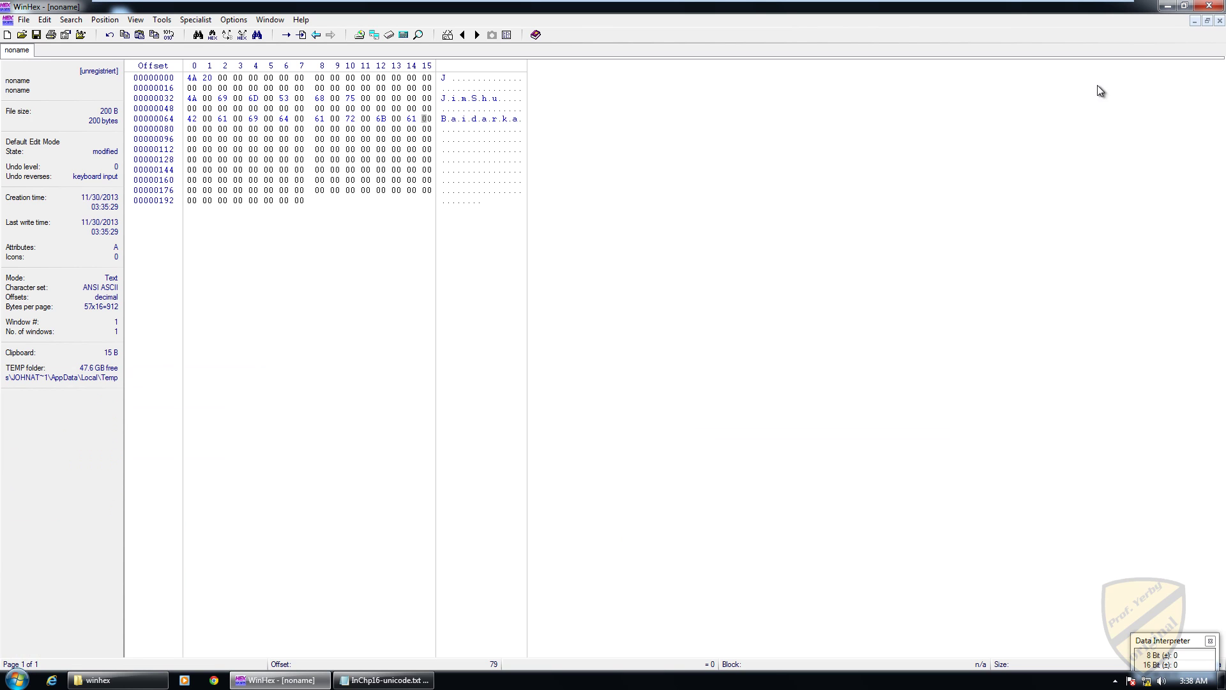
{"action": "left_click", "coordinate": [1168, 6]}
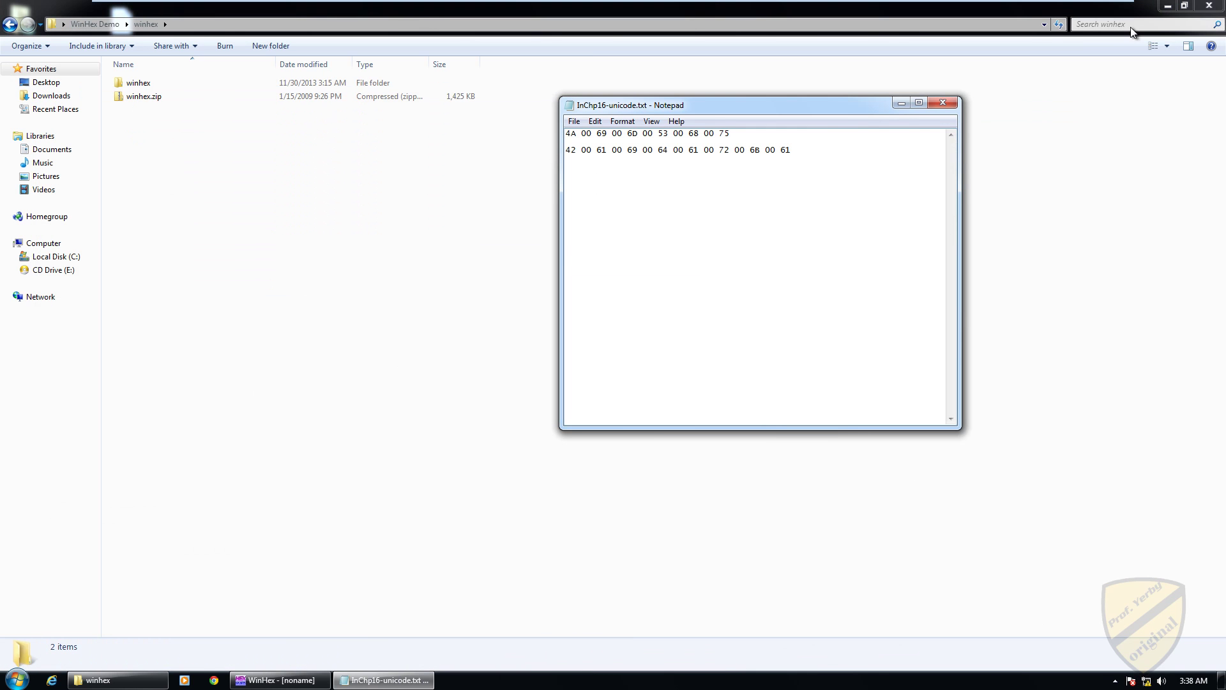
{"action": "left_click", "coordinate": [1167, 6]}
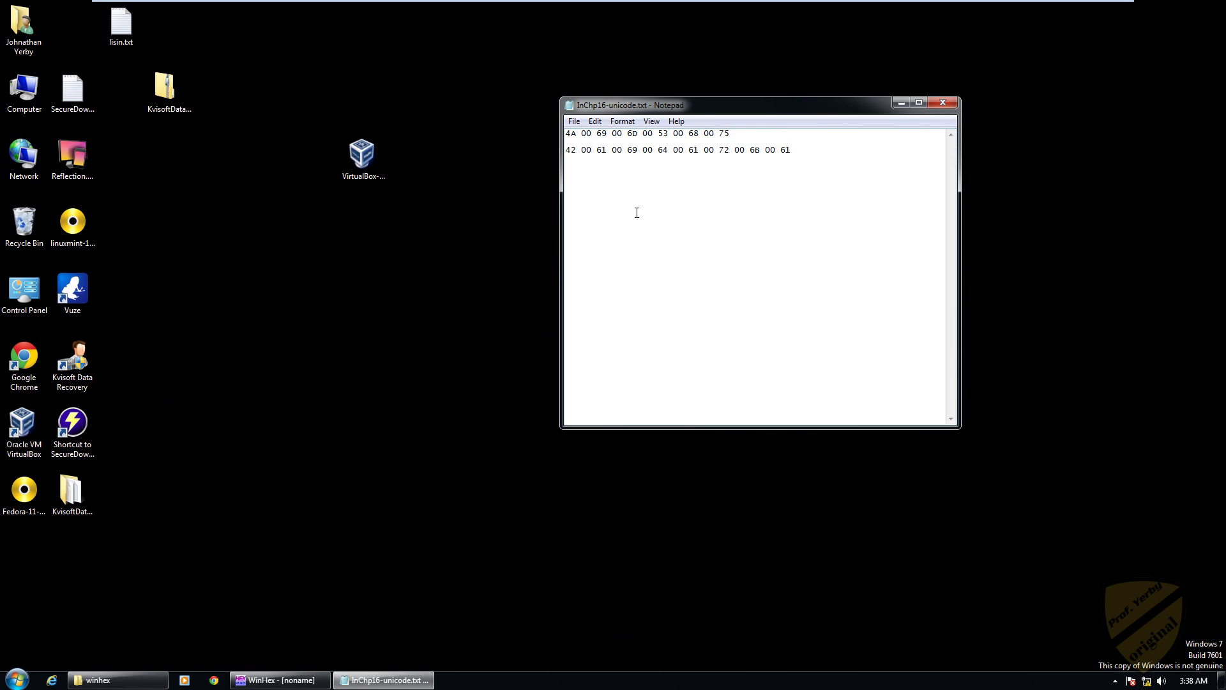
{"action": "left_click", "coordinate": [901, 103]}
Step: Extract ProDiscoverRelease48Basic.zip into the suggested ProDiscoverRelease48Basic desktop folder
{"action": "double_click", "coordinate": [598, 174]}
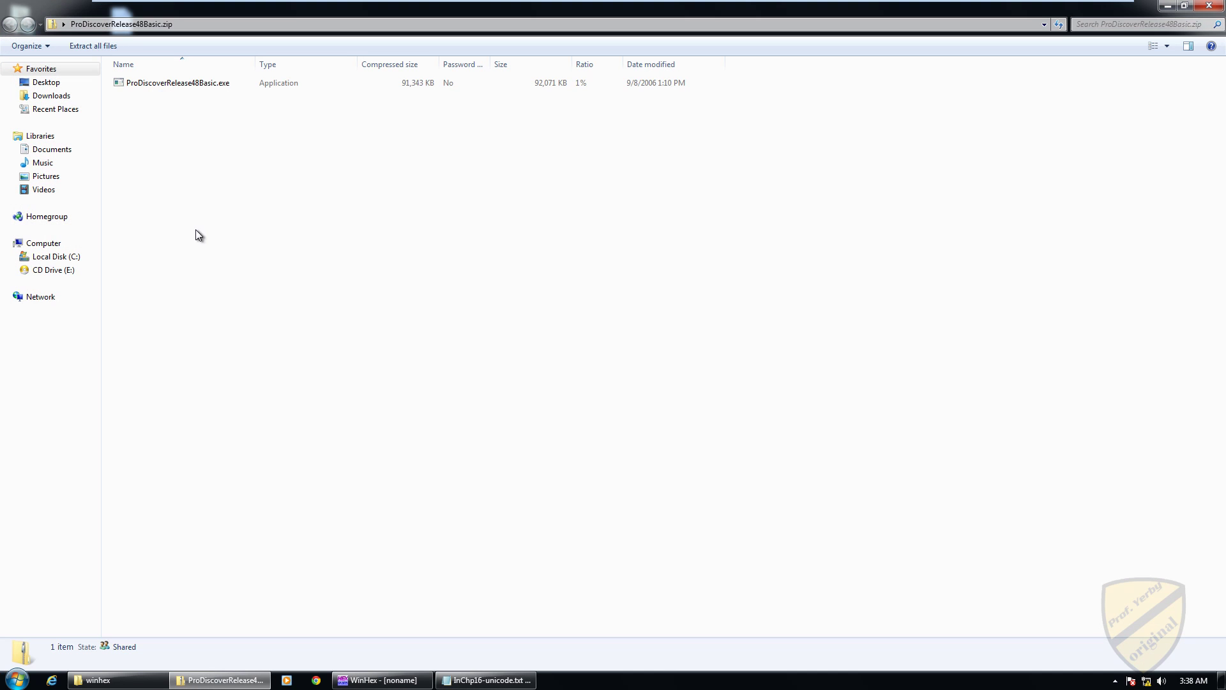
{"action": "left_click", "coordinate": [93, 46]}
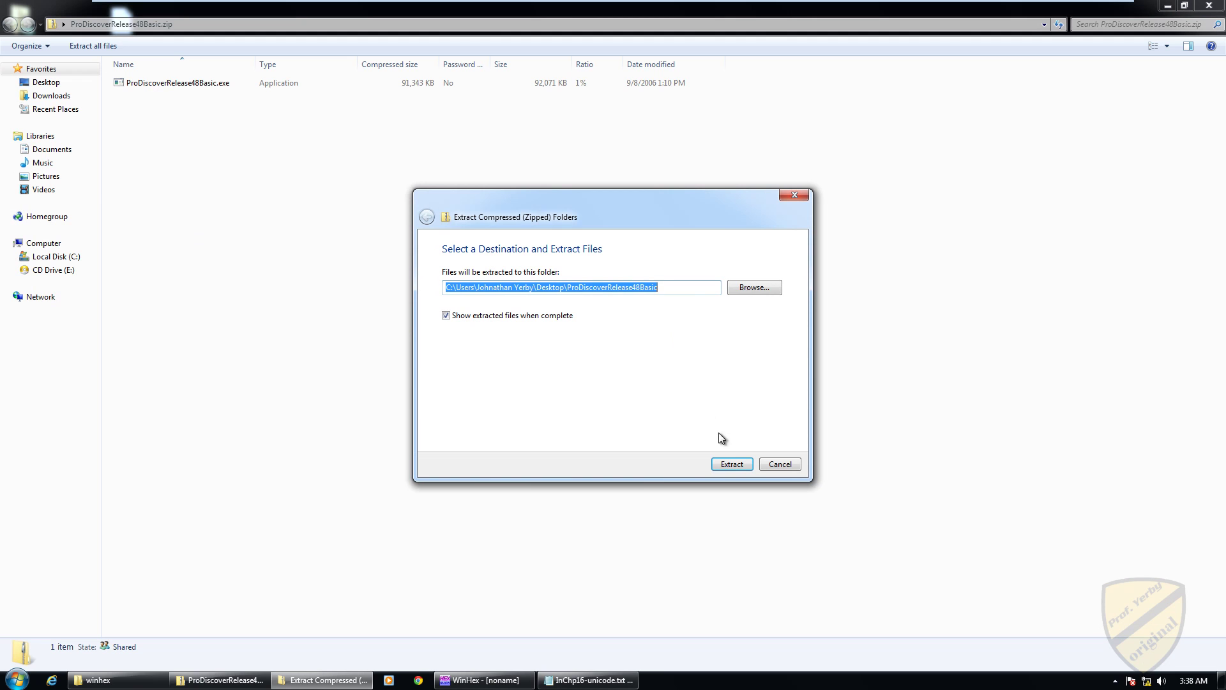
{"action": "left_click", "coordinate": [732, 463]}
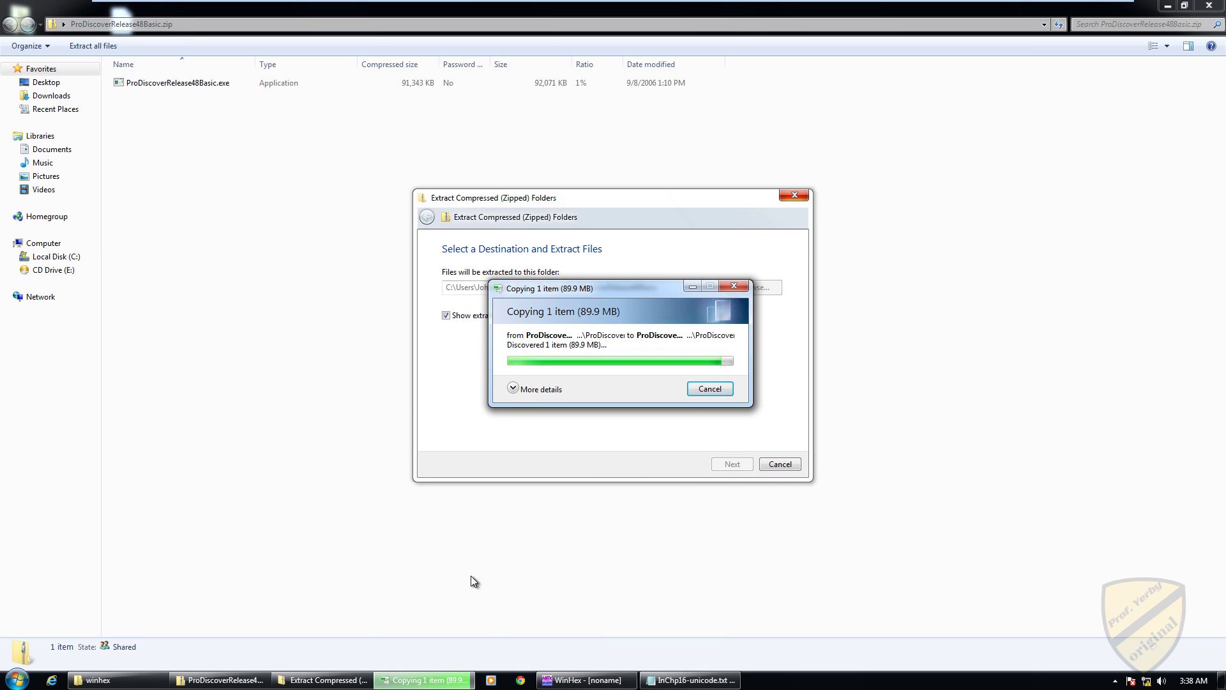
Step: Exit VMware full screen and finish the ProDiscover Basic InstallShield Wizard in the guest
{"action": "mouse_move", "coordinate": [656, 2]}
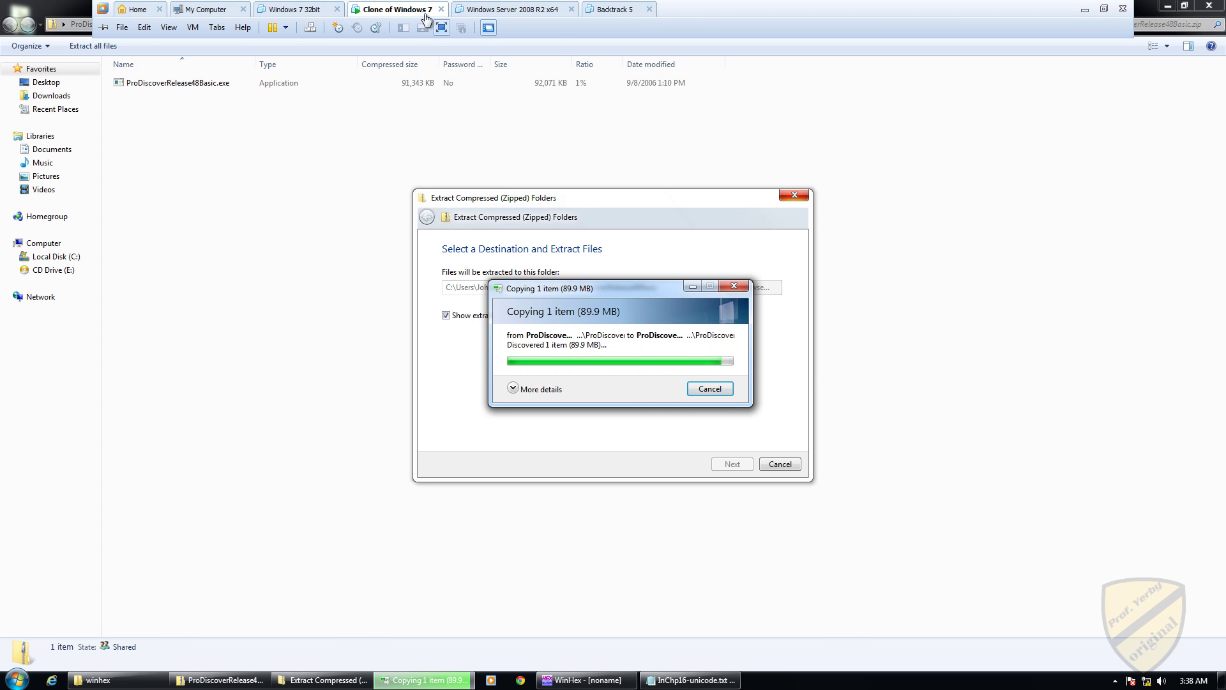
{"action": "left_click", "coordinate": [444, 28]}
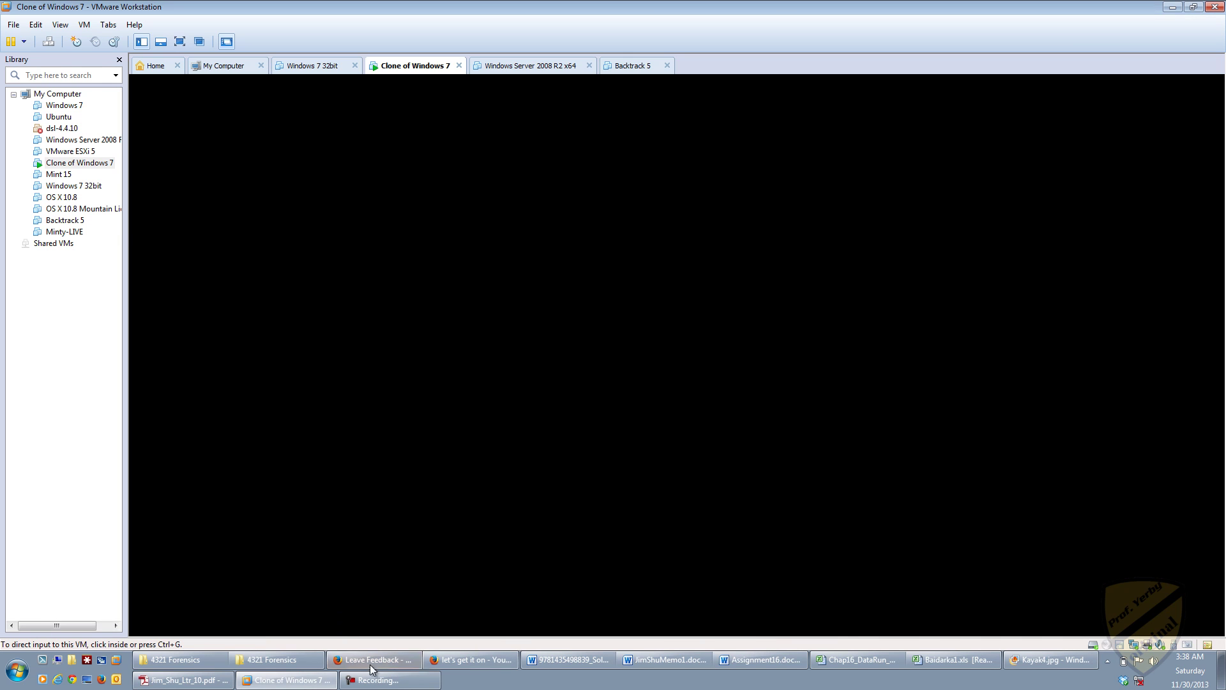
{"action": "left_click", "coordinate": [384, 680]}
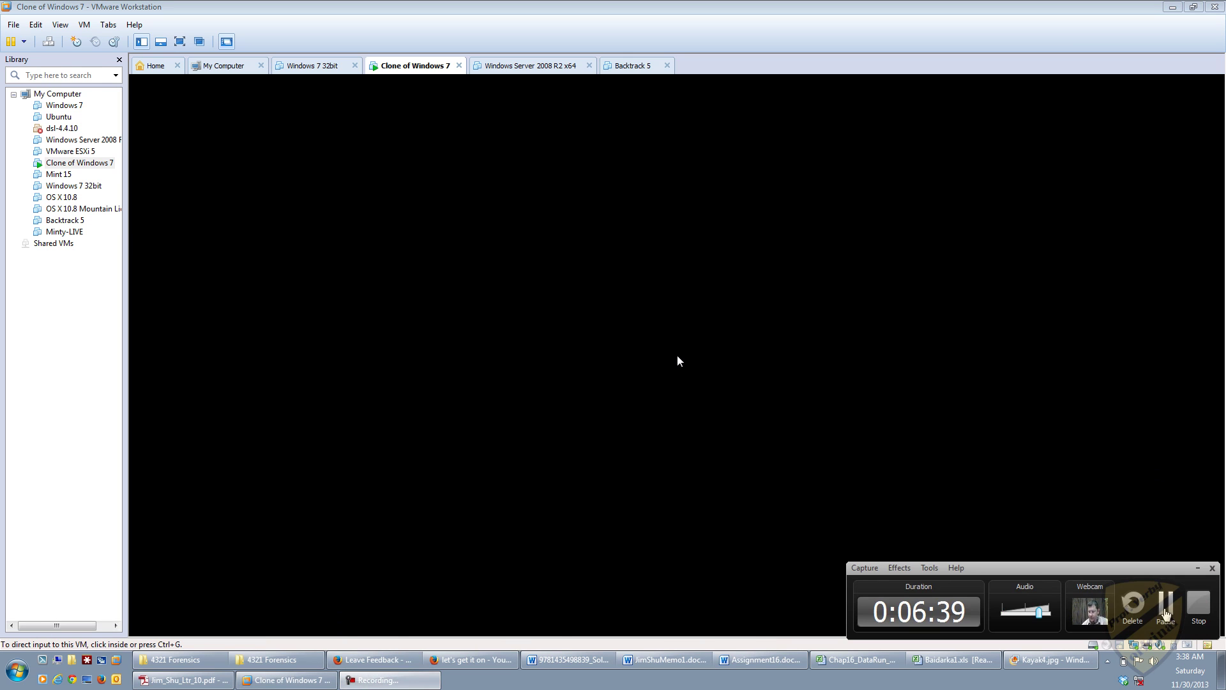
{"action": "left_click", "coordinate": [677, 355]}
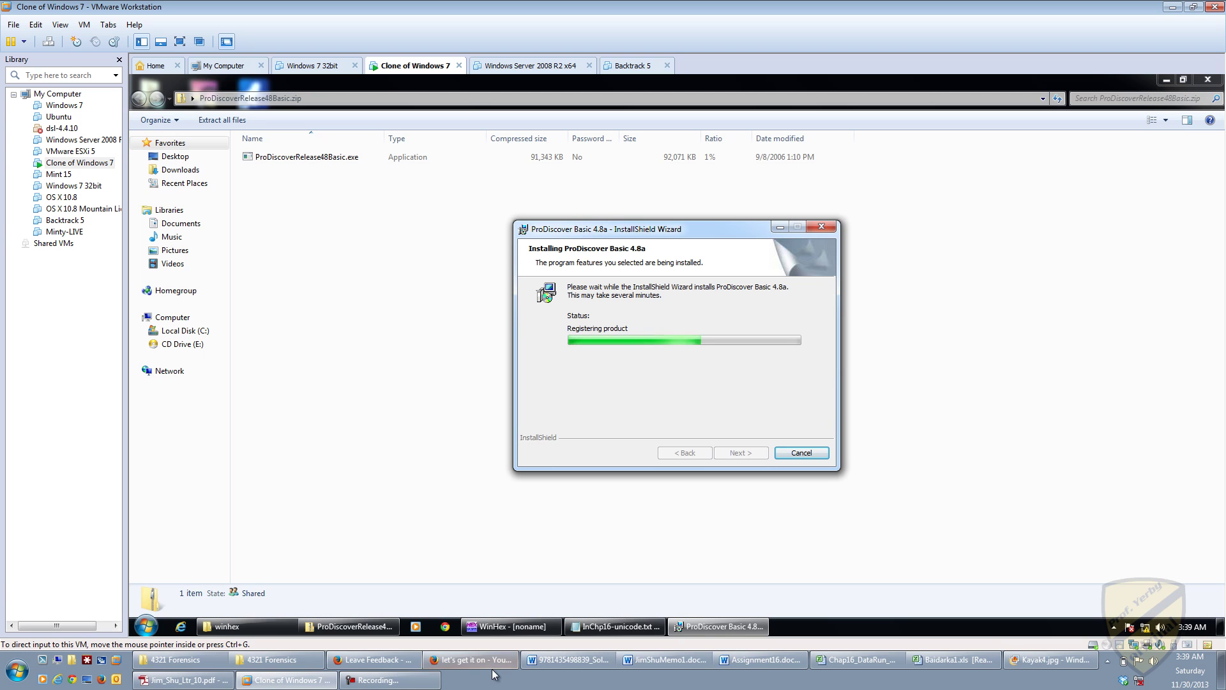
{"action": "left_click", "coordinate": [402, 686]}
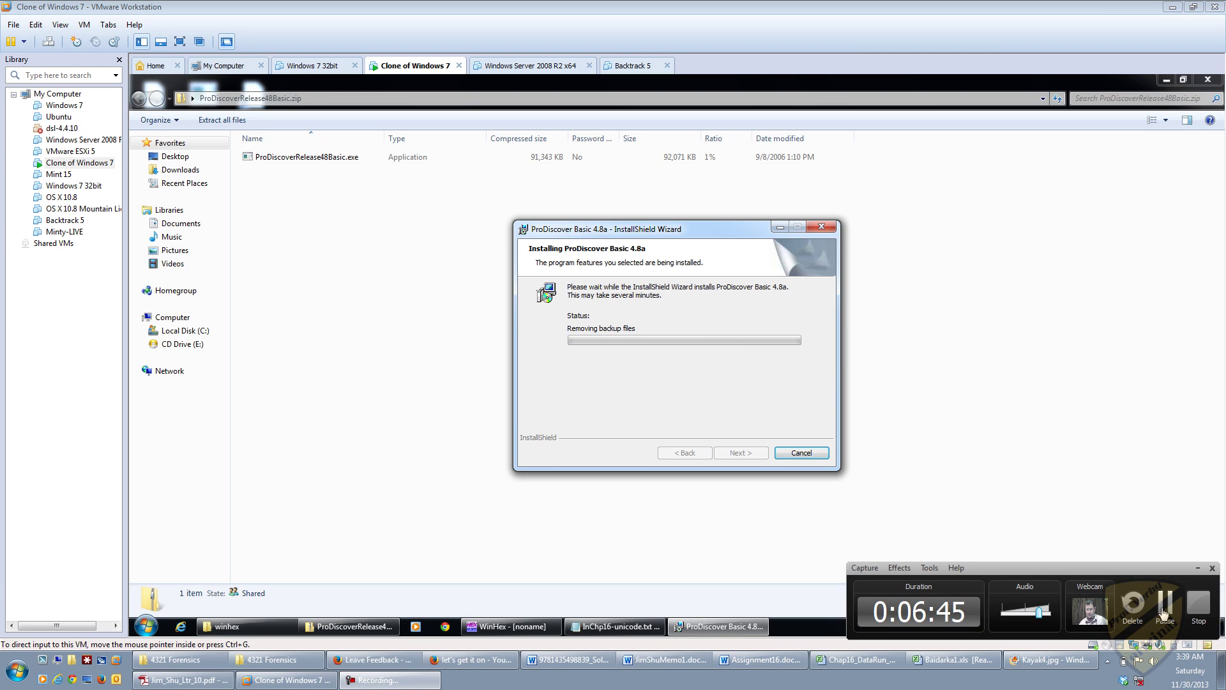
{"action": "left_click", "coordinate": [751, 453]}
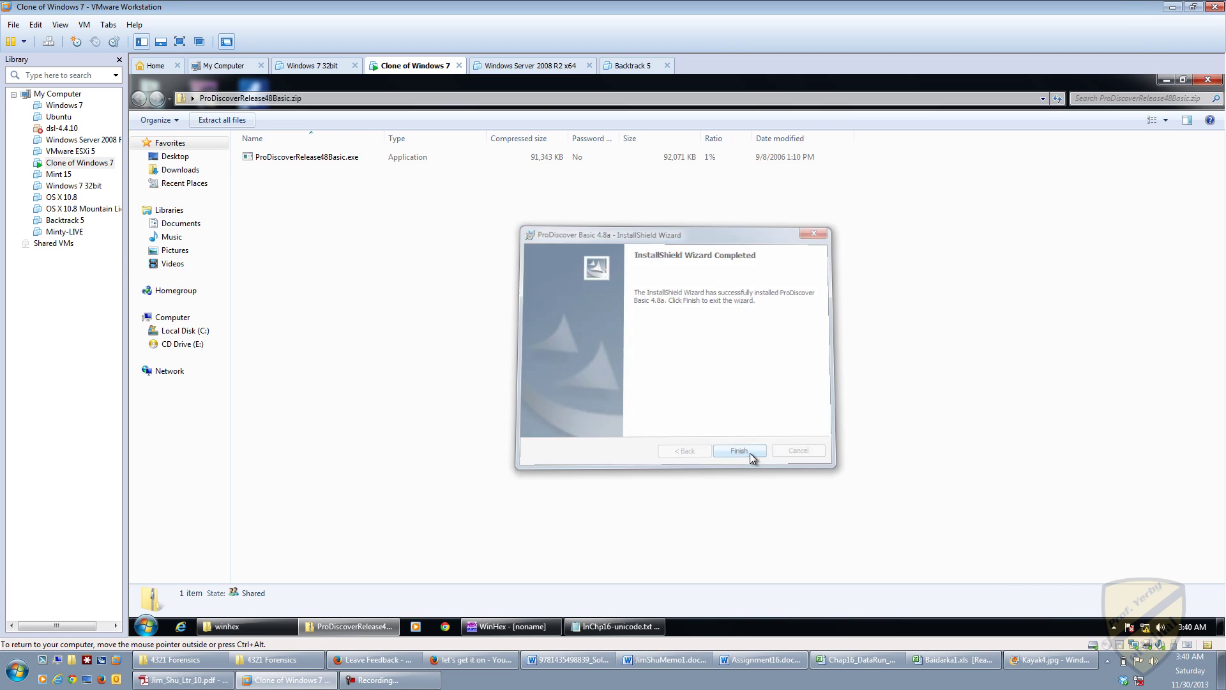
Step: Close the guest's archive window and launch ProDiscover Basic via a 'prod' Start search
{"action": "left_click", "coordinate": [1205, 80]}
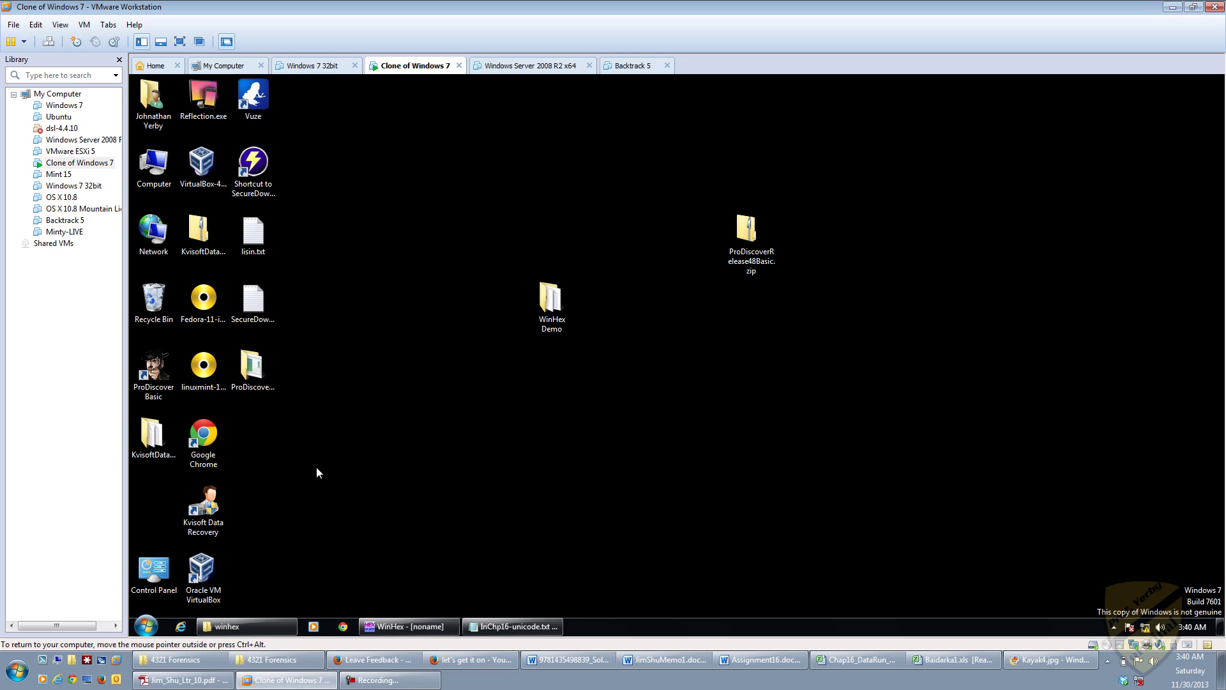
{"action": "left_click", "coordinate": [151, 626]}
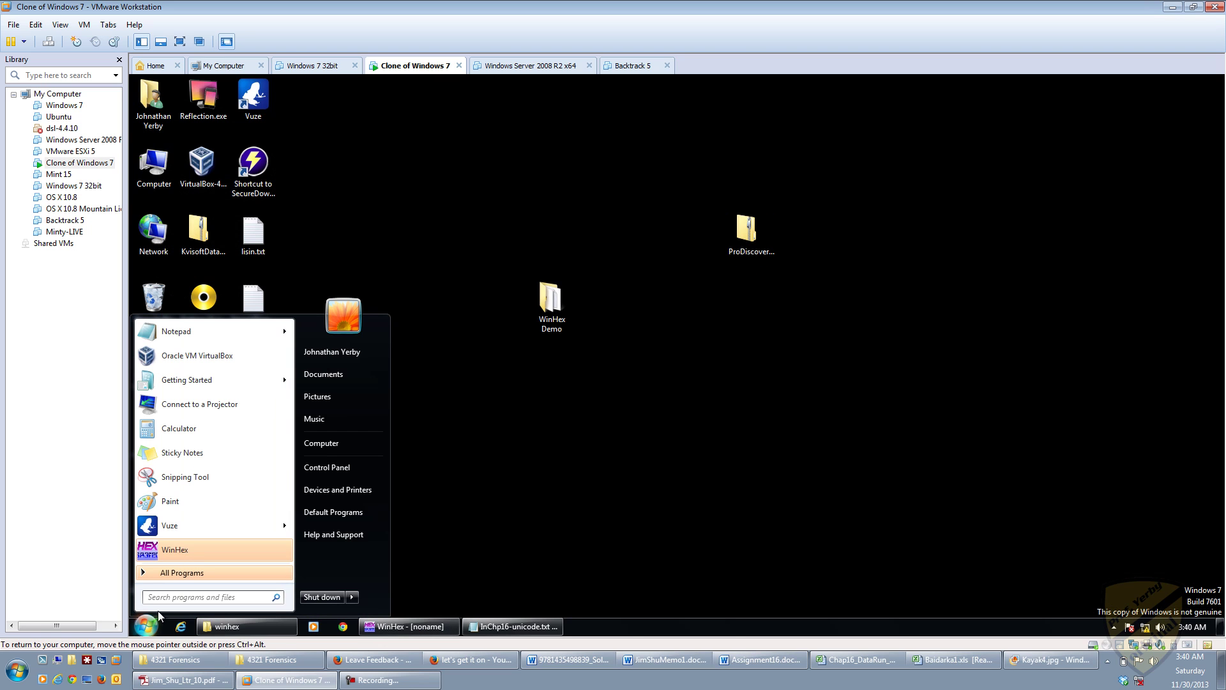
{"action": "type", "text": "pro"}
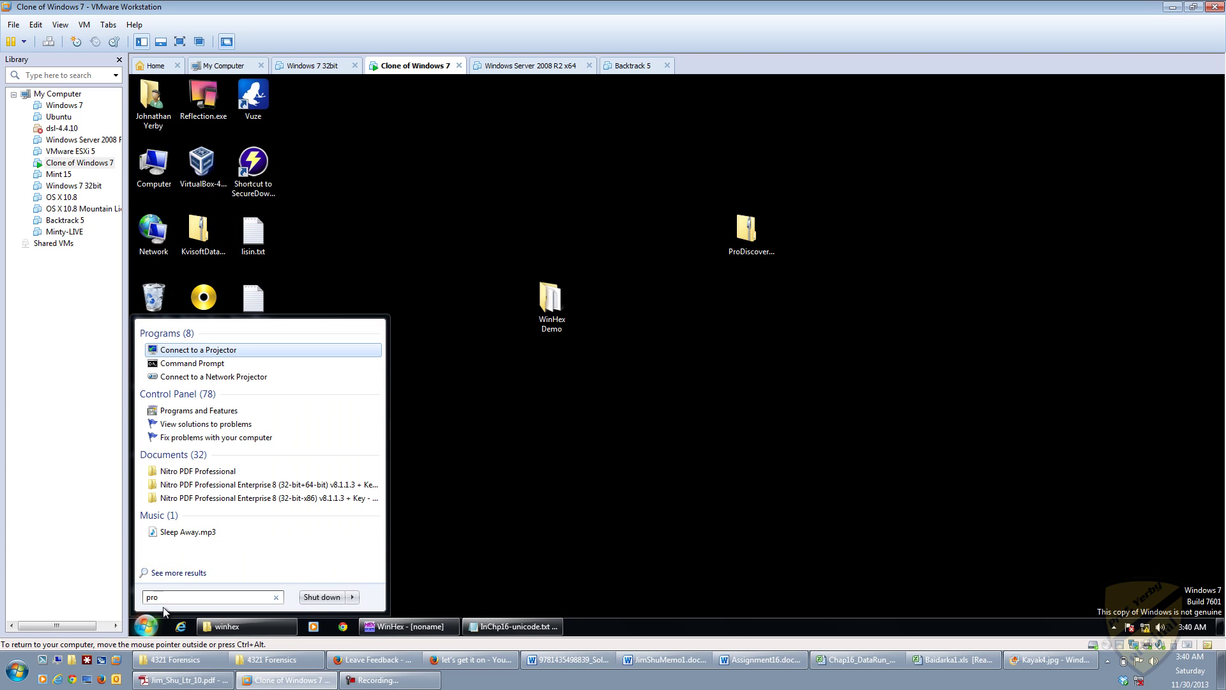
{"action": "type", "text": "d"}
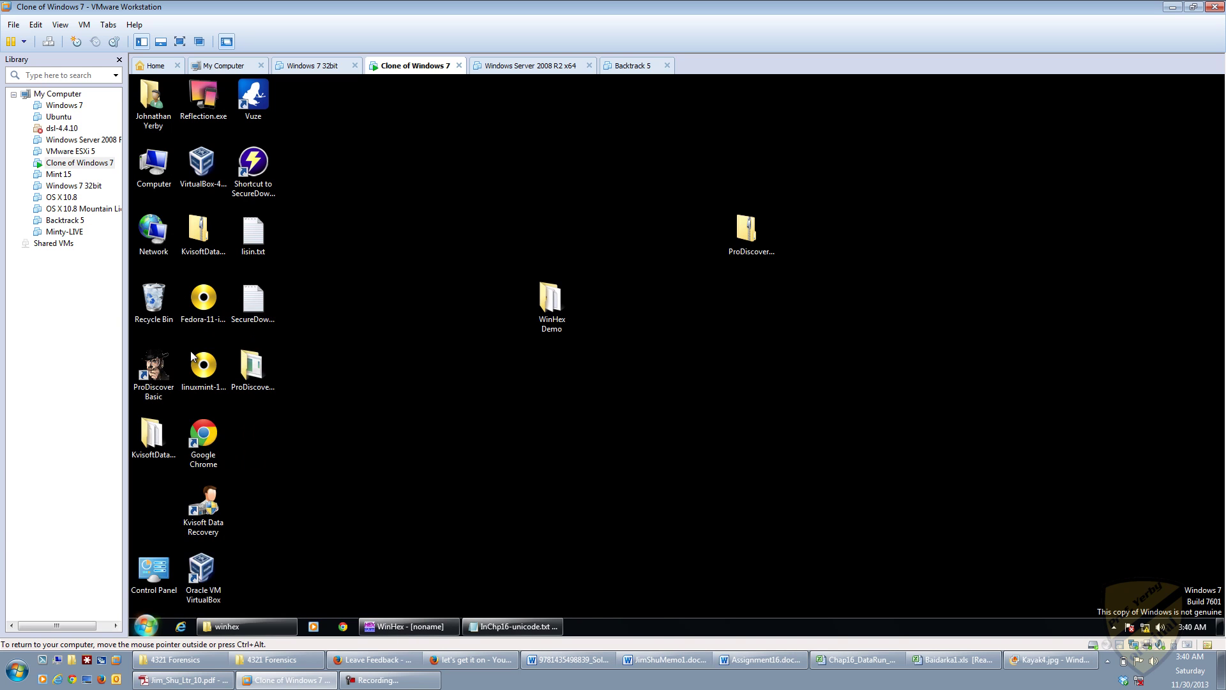
{"action": "left_click", "coordinate": [190, 351]}
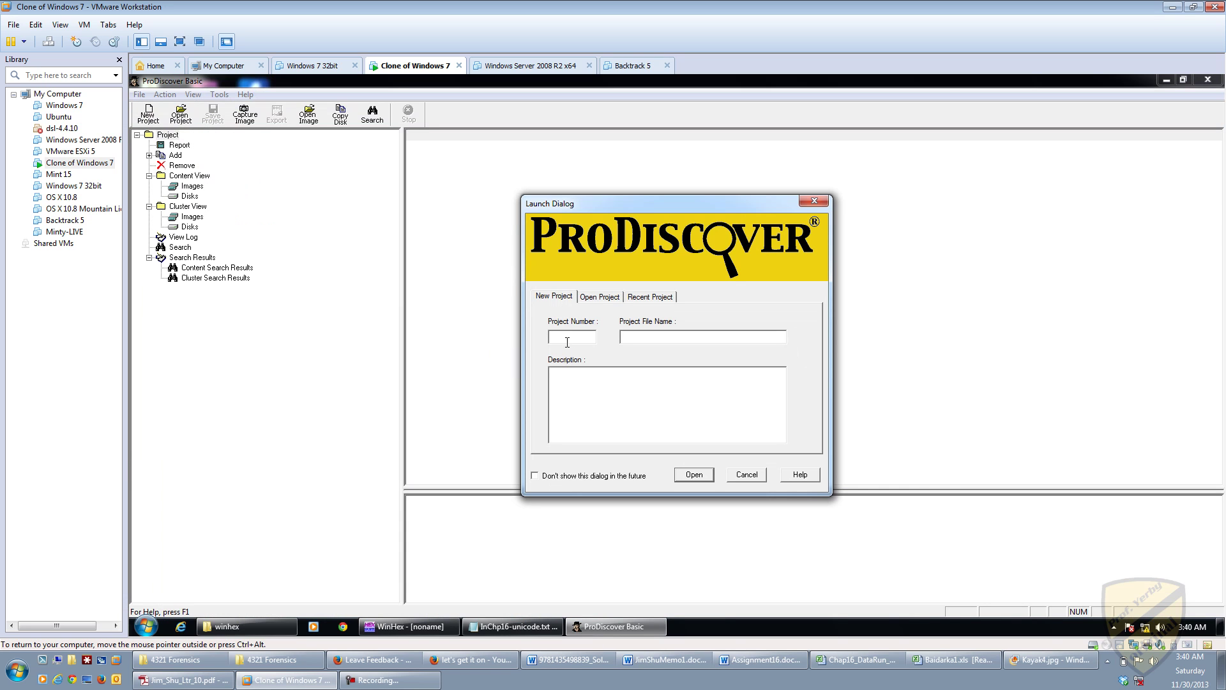
Step: Enter project number 0016-01, file name Ch16InChp01 and description 'In chapter exercise - page 588 - unicode data search'
{"action": "type", "text": "001"}
{"action": "type", "text": "6"}
{"action": "type", "text": "-01"}
{"action": "type", "text": "C"}
{"action": "type", "text": "h16"}
{"action": "type", "text": "InCh"}
{"action": "type", "text": "p"}
{"action": "type", "text": "01"}
{"action": "type", "text": "In chapter "}
{"action": "type", "text": "exercis"}
{"action": "type", "text": "e - page"}
{"action": "type", "text": " 588 - "}
{"action": "type", "text": "unic"}
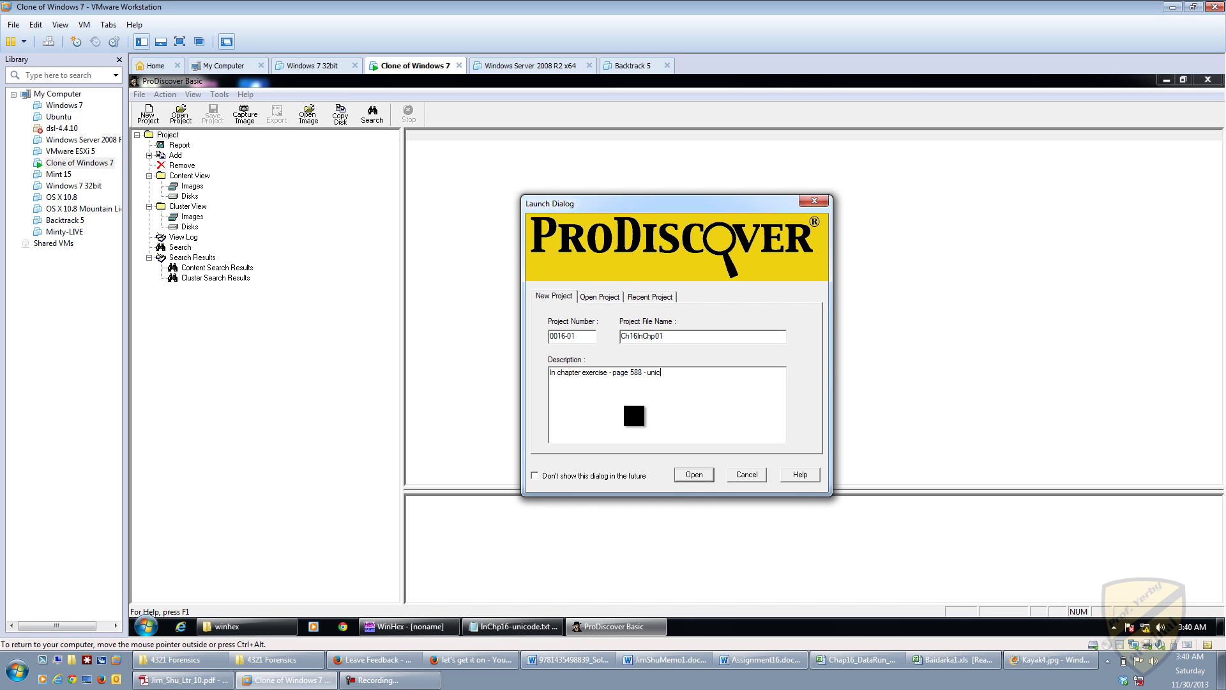
{"action": "type", "text": "ode data search"}
Step: Open the new Ch16InChp01 project and start adding an image file, keeping all supported file types
{"action": "left_click", "coordinate": [695, 474]}
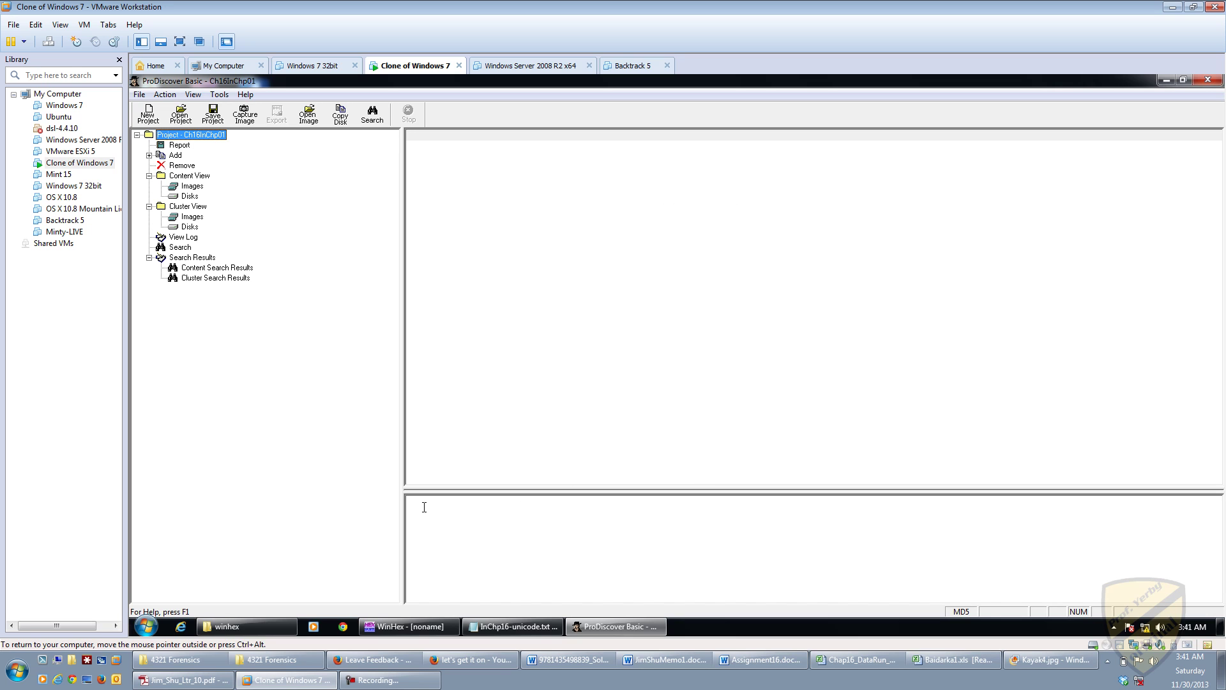
{"action": "left_click", "coordinate": [149, 156]}
{"action": "left_click", "coordinate": [175, 155]}
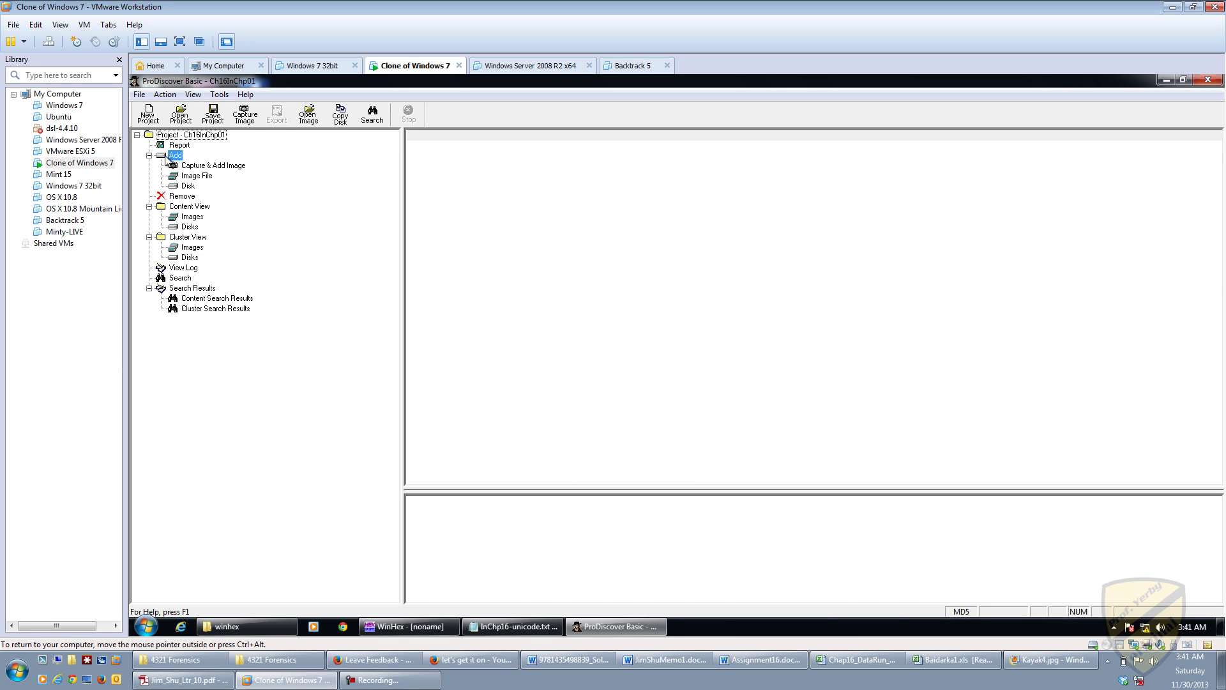
{"action": "double_click", "coordinate": [211, 176]}
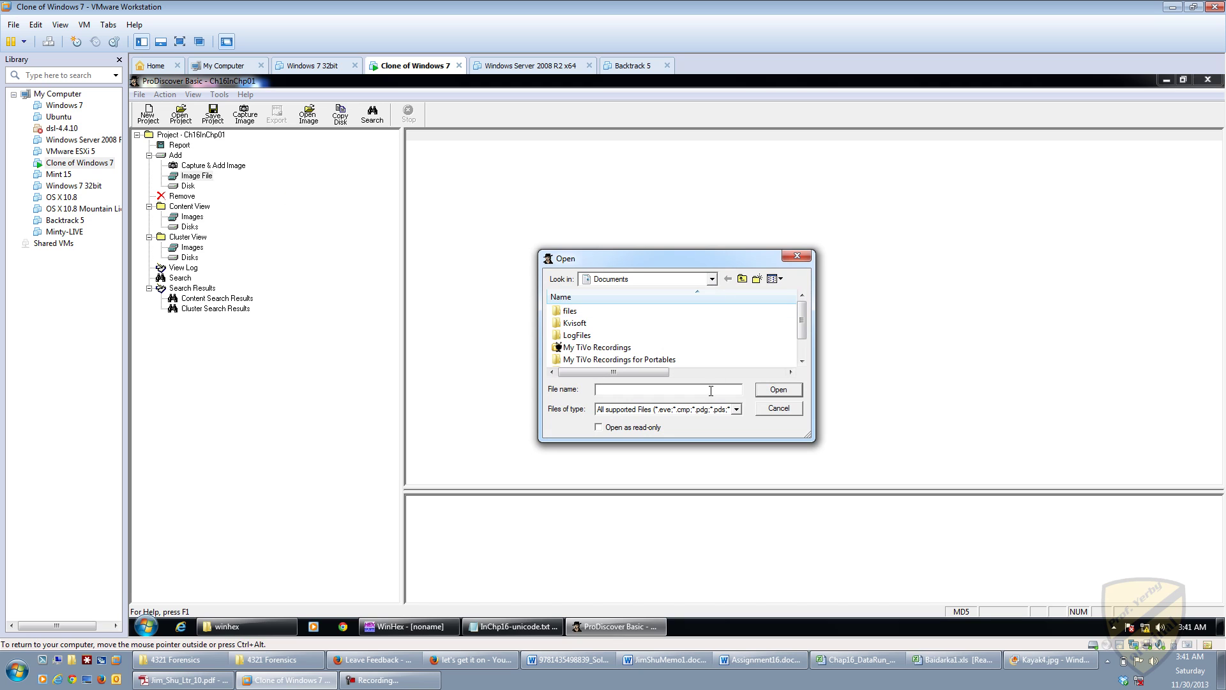
{"action": "left_click", "coordinate": [736, 409]}
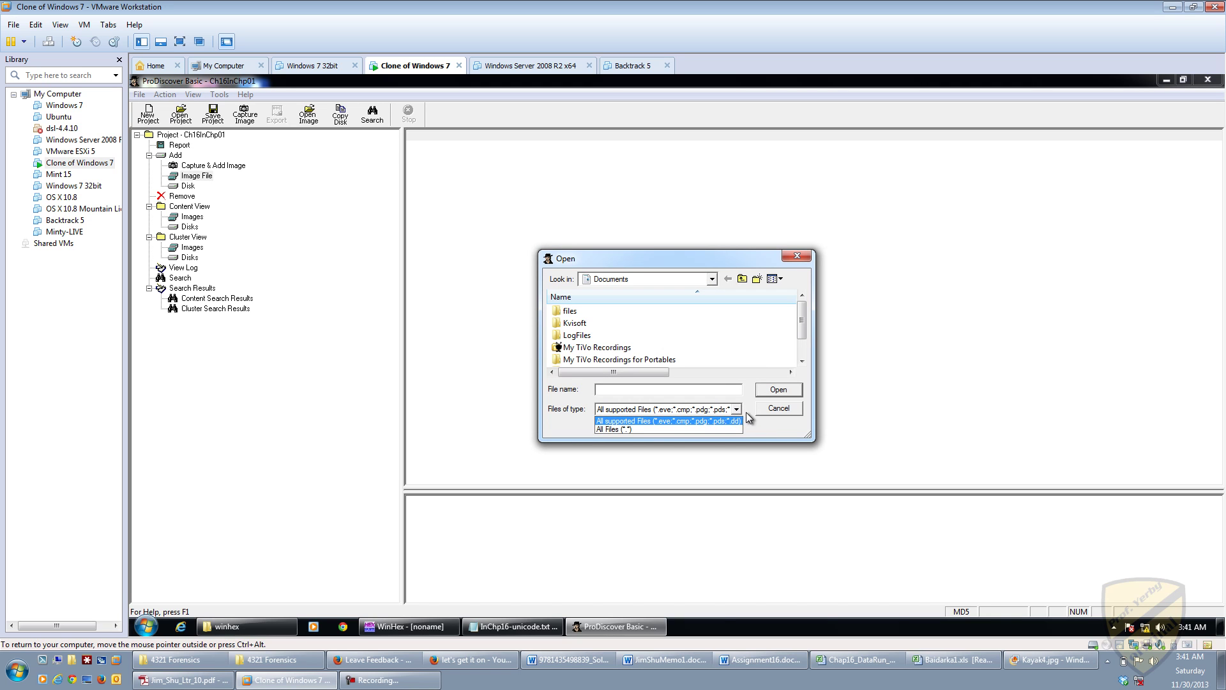
{"action": "left_click", "coordinate": [737, 411]}
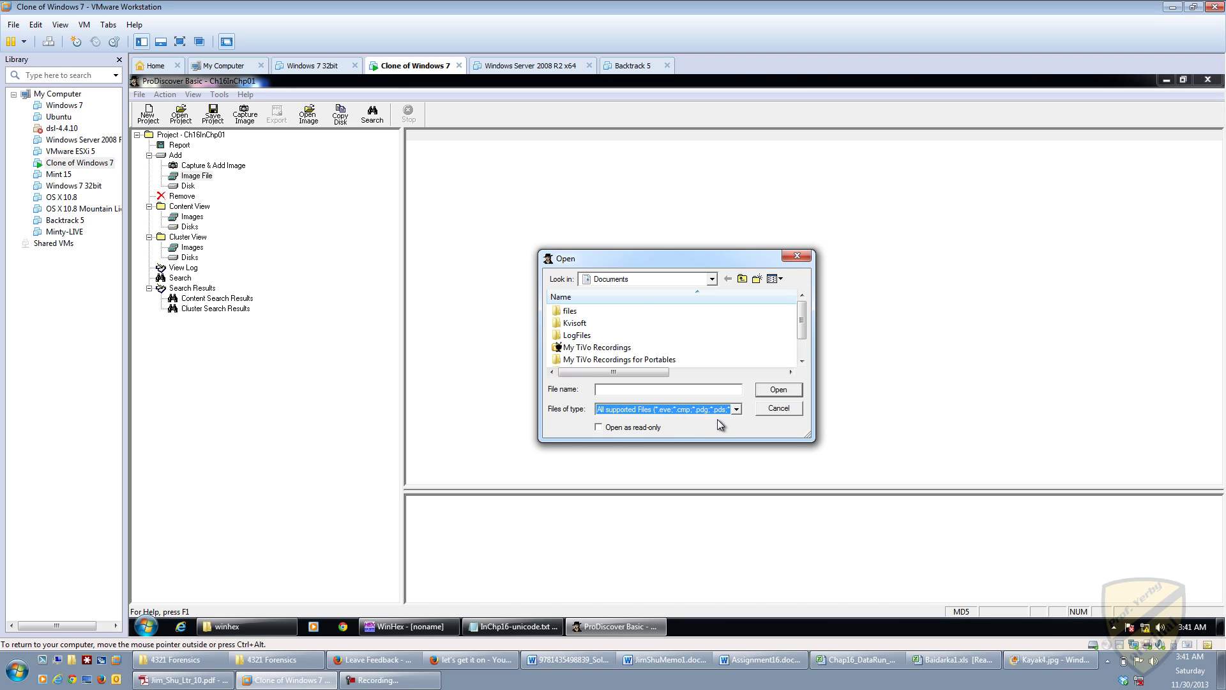
Step: Browse to Desktop > WinHex Demo and add C16InChp.dd to the project
{"action": "mouse_move", "coordinate": [802, 327]}
{"action": "left_mouse_down"}
{"action": "mouse_move", "coordinate": [803, 338]}
{"action": "mouse_move", "coordinate": [804, 304]}
{"action": "left_mouse_up"}
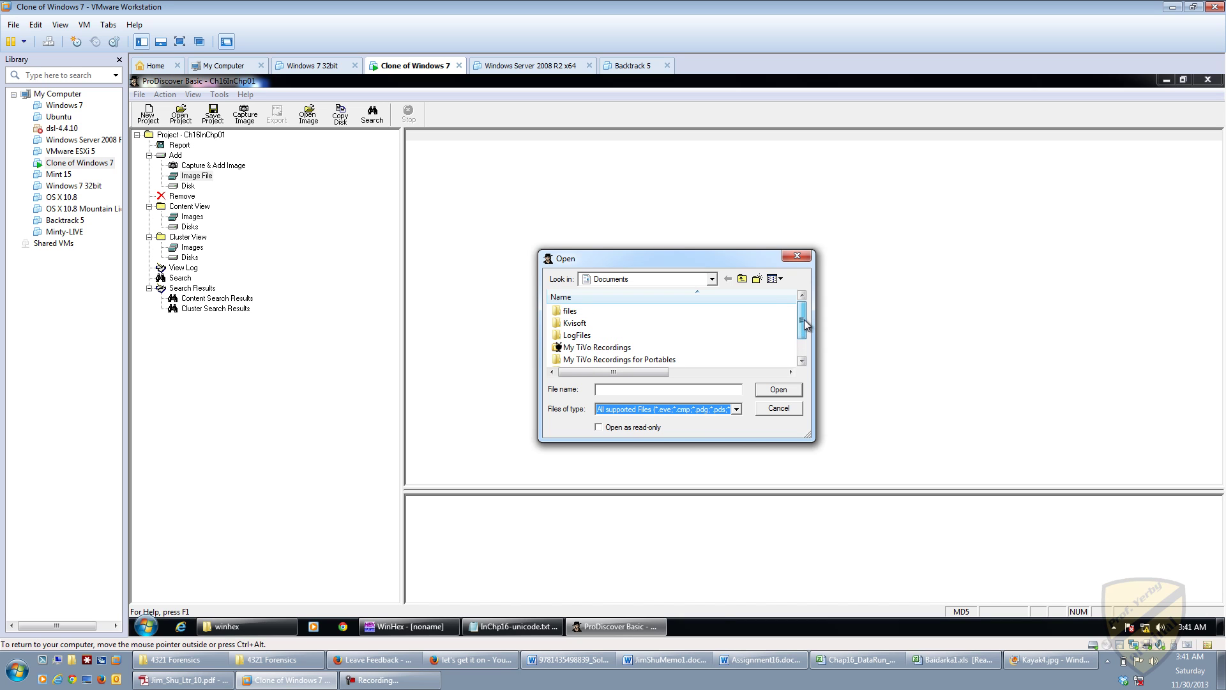
{"action": "left_click", "coordinate": [741, 278]}
{"action": "left_click", "coordinate": [741, 279]}
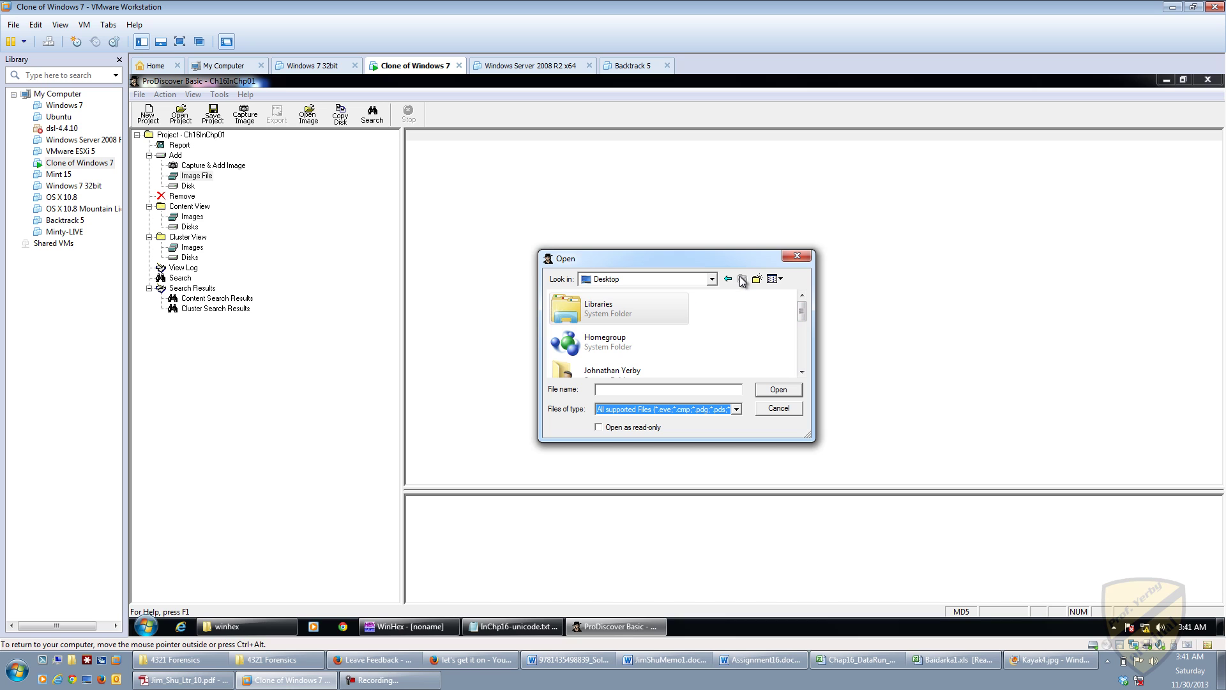
{"action": "left_click", "coordinate": [609, 347]}
{"action": "scroll", "coordinate": [609, 352], "scroll_direction": "down", "scroll_amount": 5}
{"action": "left_click", "coordinate": [607, 368]}
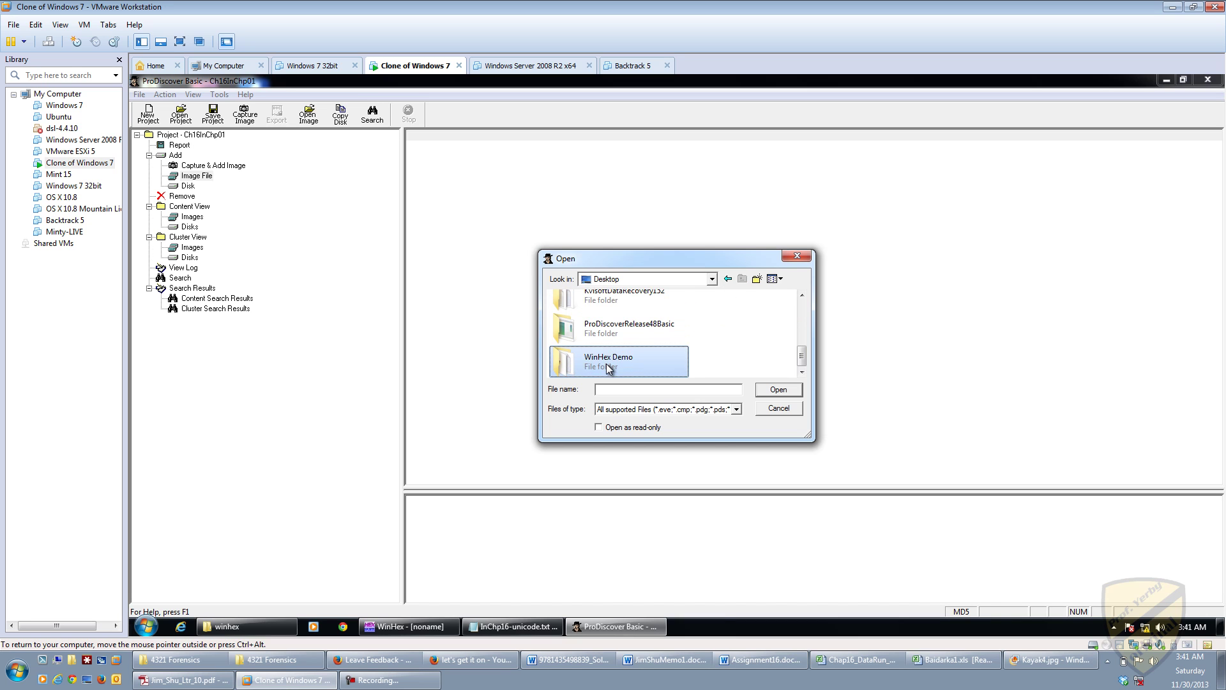
{"action": "double_click", "coordinate": [607, 368]}
{"action": "left_click", "coordinate": [591, 324]}
{"action": "left_click", "coordinate": [753, 386]}
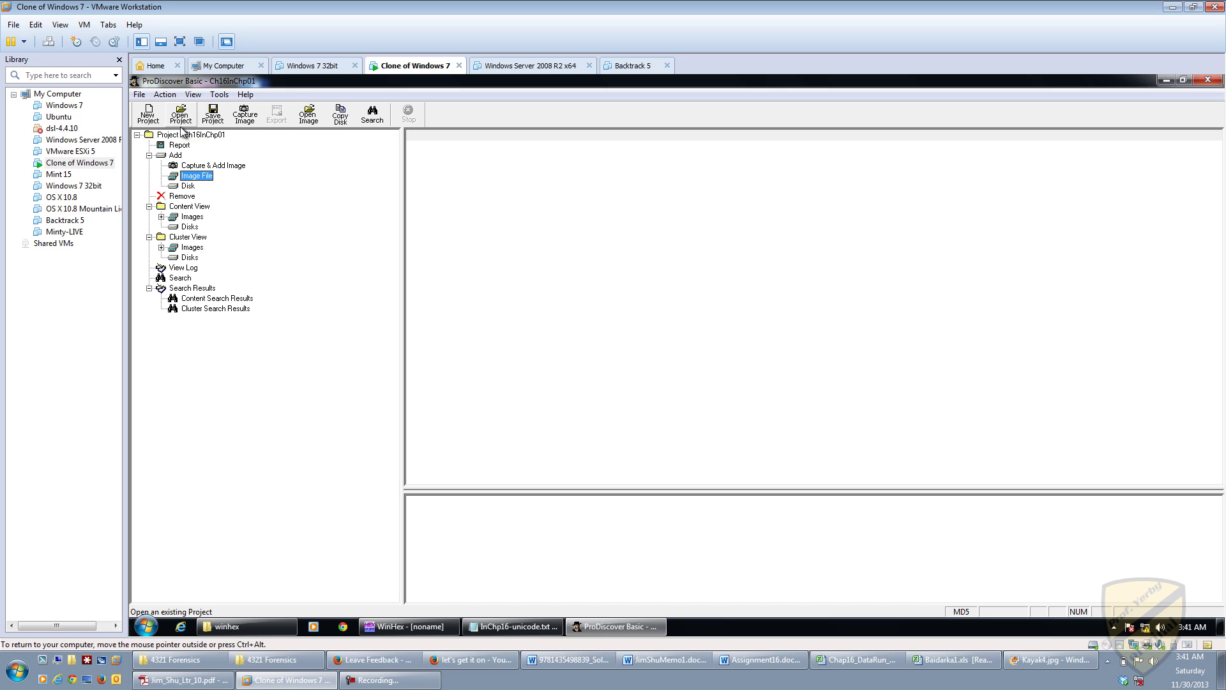
Step: Open the Content Search dialog from the Action menu and set it to Hex mode
{"action": "left_click", "coordinate": [165, 94]}
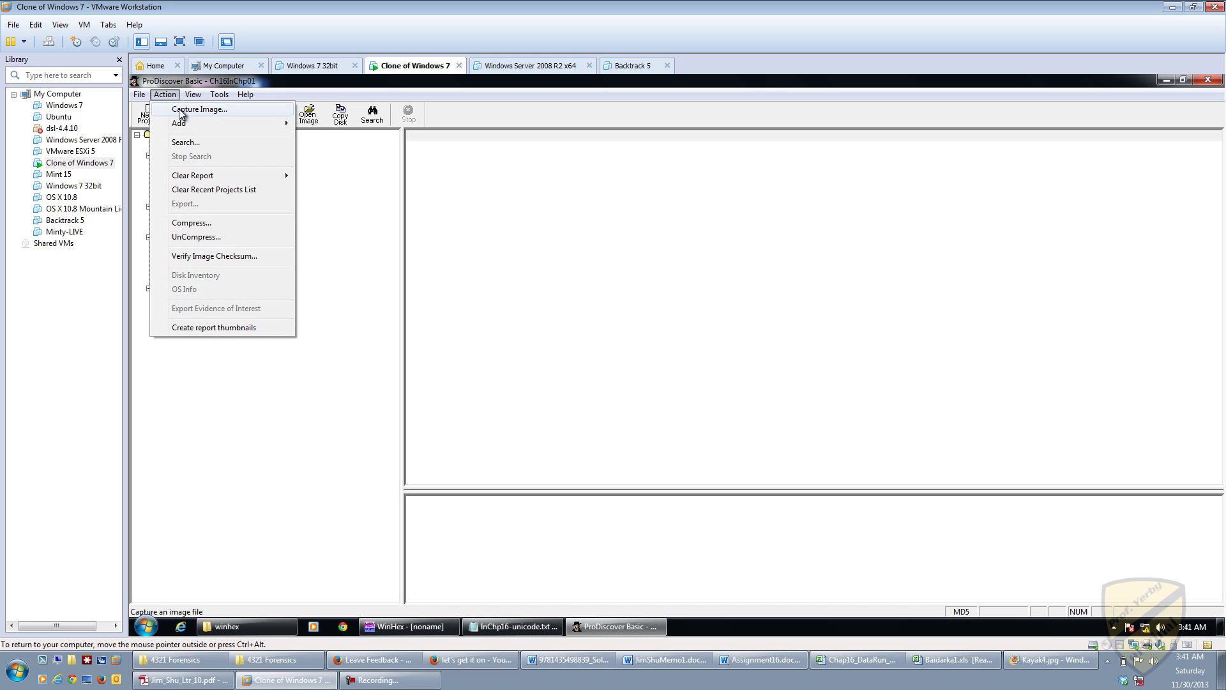
{"action": "left_click", "coordinate": [195, 141]}
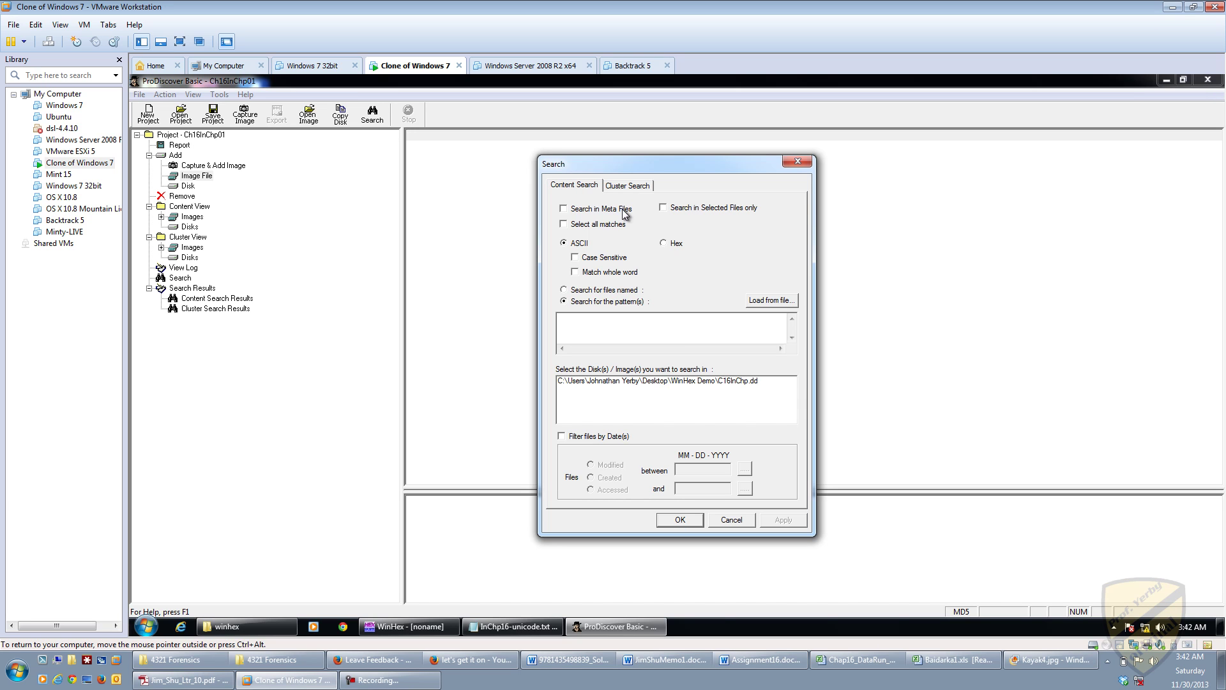
{"action": "left_click", "coordinate": [664, 243]}
Step: Copy the second line of hex bytes from the Notepad notes
{"action": "left_click", "coordinate": [514, 625]}
{"action": "left_click_drag", "start_coordinate": [863, 208], "coordinate": [636, 207]}
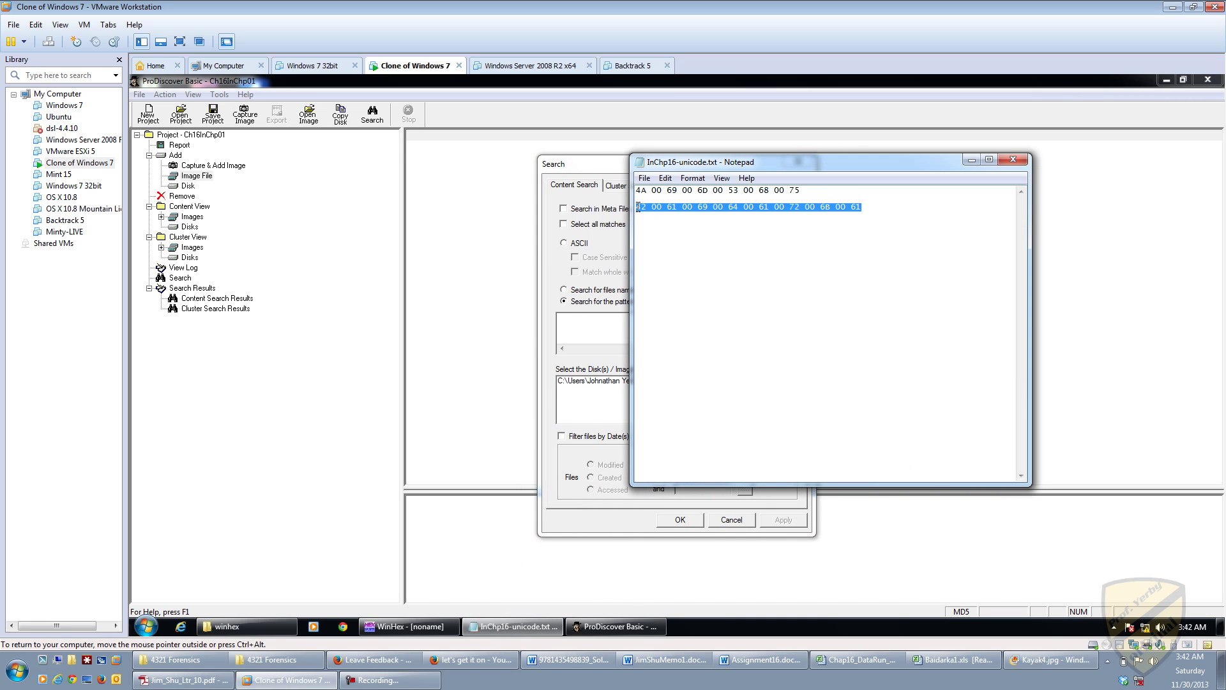
{"action": "key", "text": "ctrl+c"}
Step: Paste the hex line as the pattern, select C16InChp.dd, and dismiss the invalid byte pattern warning
{"action": "left_click", "coordinate": [578, 314]}
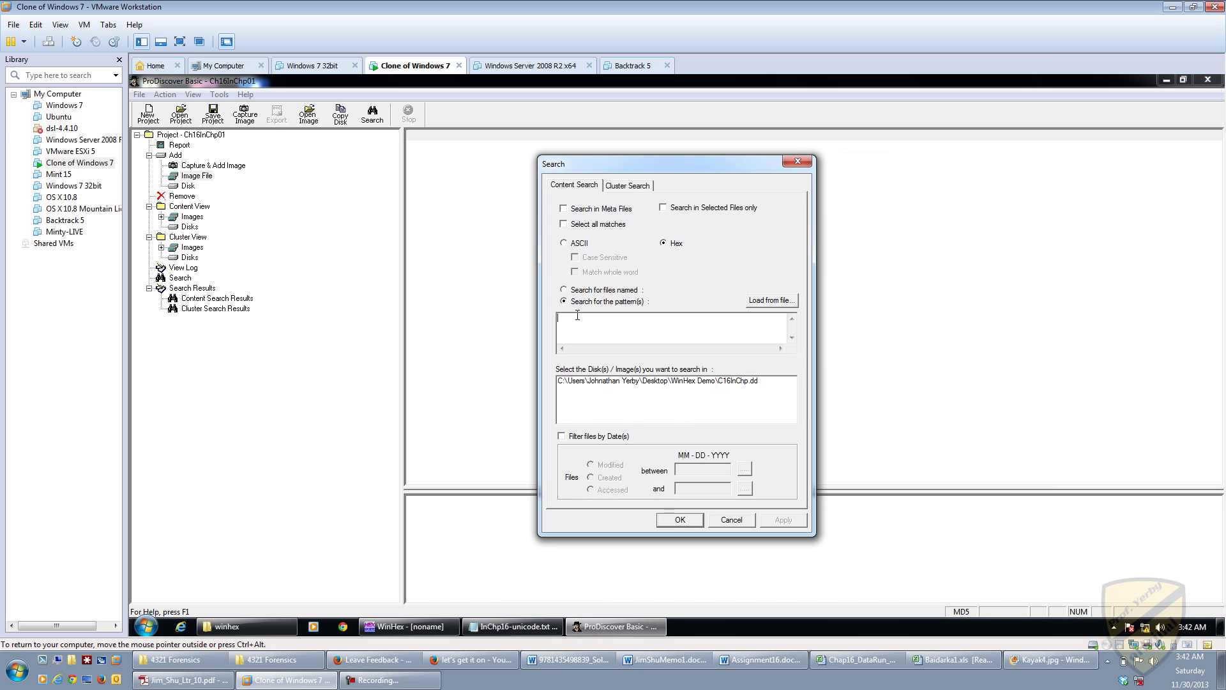
{"action": "key", "text": "ctrl+v"}
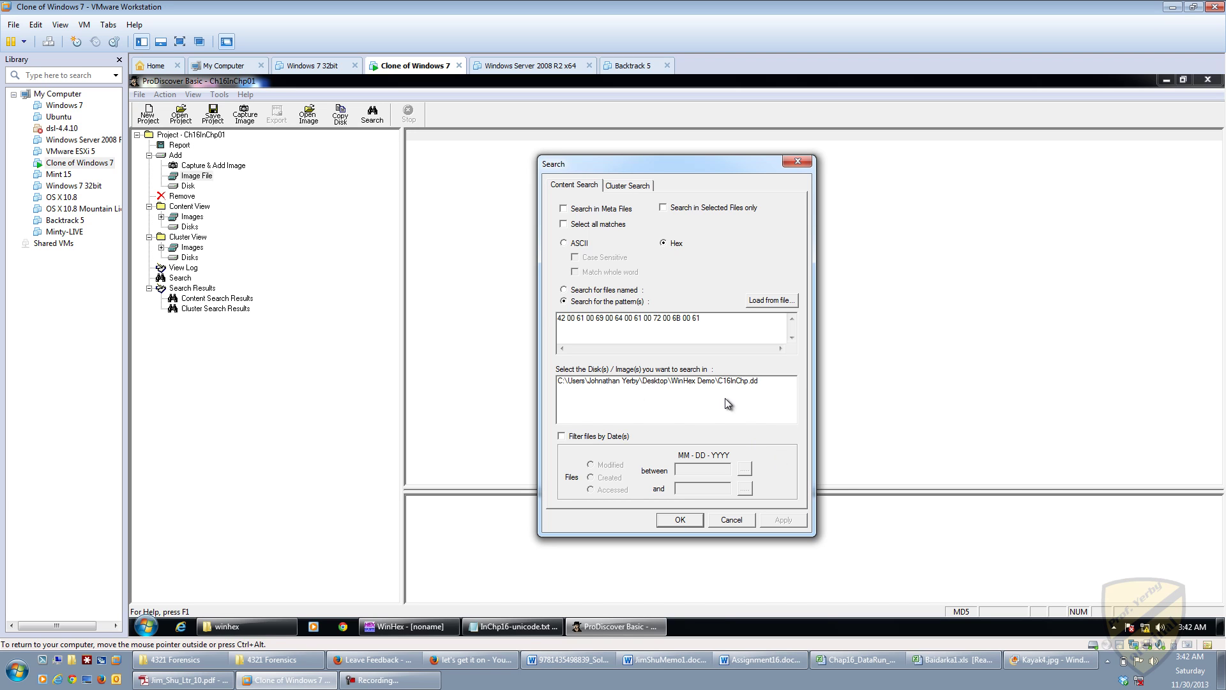
{"action": "left_click", "coordinate": [715, 381]}
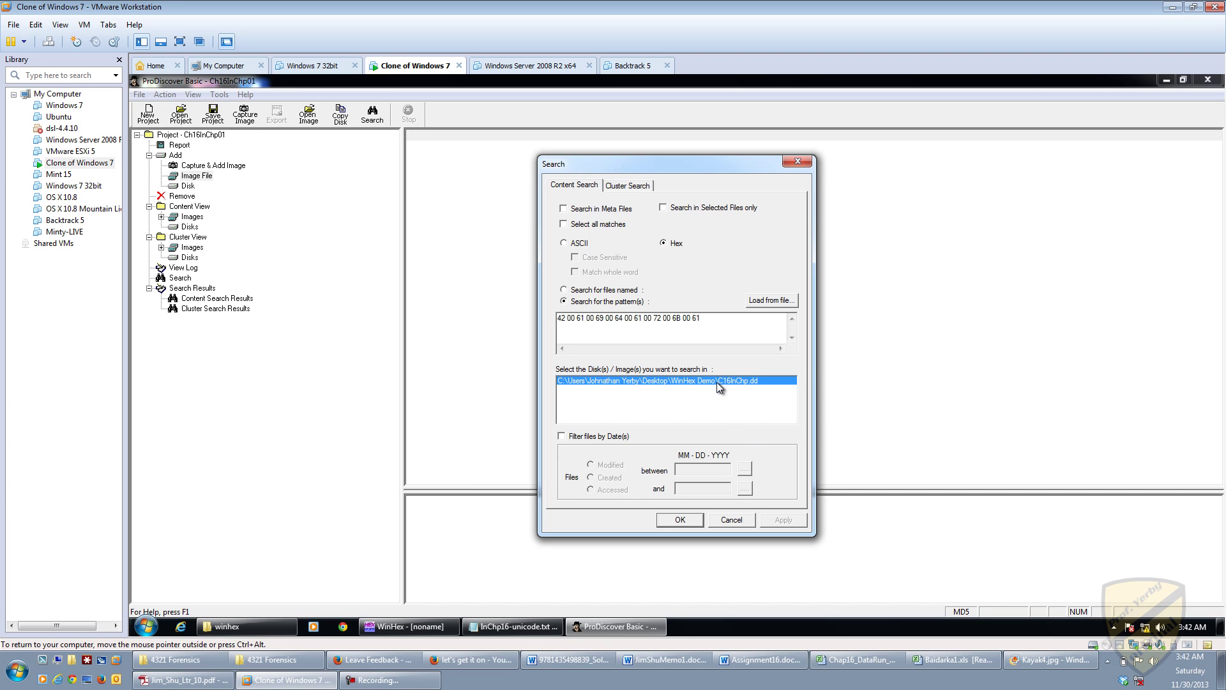
{"action": "left_click", "coordinate": [680, 520]}
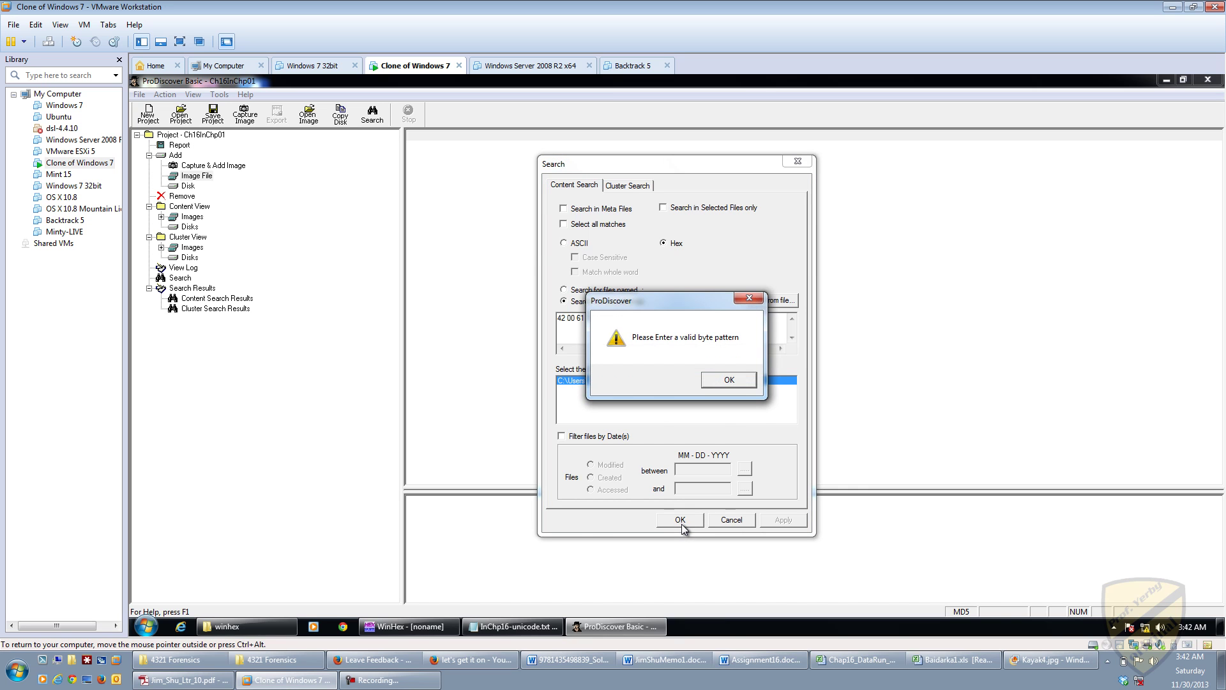
{"action": "left_click", "coordinate": [721, 386]}
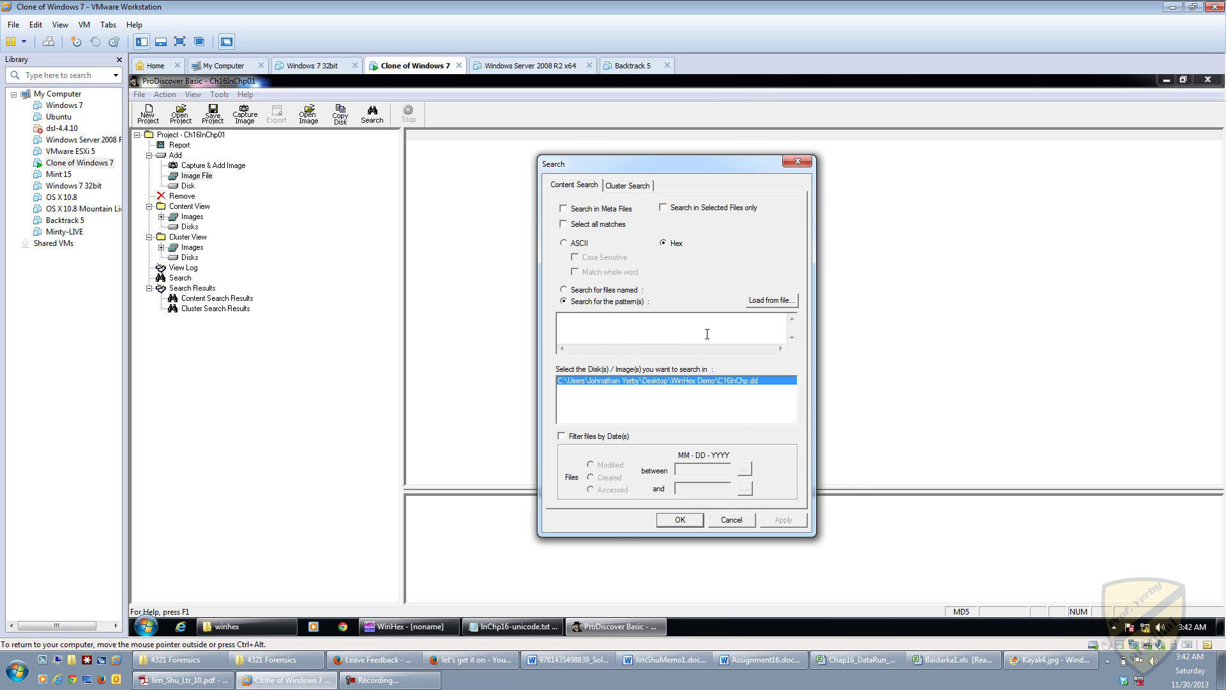
Step: Re-paste the pattern, strip the spaces between the hex bytes, and run the search
{"action": "key", "text": "ctrl+v"}
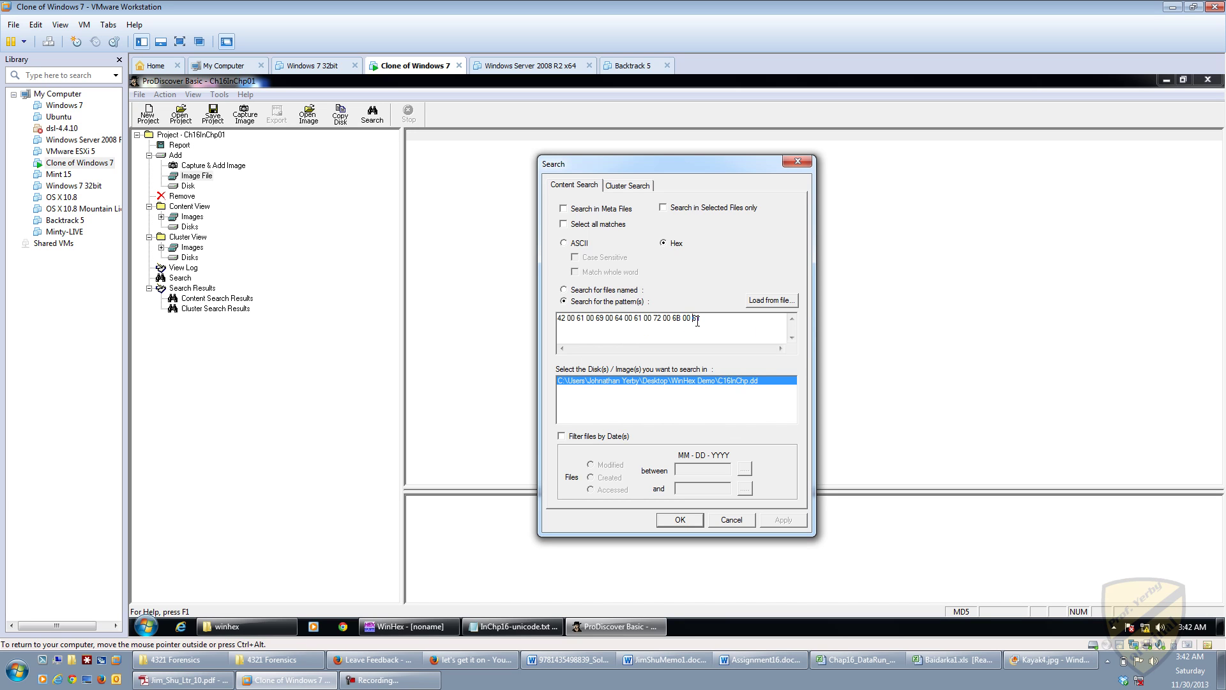
{"action": "left_click", "coordinate": [697, 322]}
{"action": "key", "text": "BackSpace"}
{"action": "key", "text": "Left"}
{"action": "key", "text": "Left"}
{"action": "key", "text": "BackSpace"}
{"action": "key", "text": "BackSpace"}
{"action": "key", "text": "Left"}
{"action": "key", "text": "Left"}
{"action": "key", "text": "BackSpace"}
{"action": "key", "text": "BackSpace"}
{"action": "key", "text": "Left"}
{"action": "key", "text": "Left"}
{"action": "key", "text": "BackSpace"}
{"action": "key", "text": "BackSpace"}
{"action": "key", "text": "Left"}
{"action": "key", "text": "Left"}
{"action": "key", "text": "BackSpace"}
{"action": "key", "text": "BackSpace"}
{"action": "key", "text": "Left"}
{"action": "key", "text": "Left"}
{"action": "key", "text": "BackSpace"}
{"action": "key", "text": "BackSpace"}
{"action": "key", "text": "Left"}
{"action": "key", "text": "Left"}
{"action": "key", "text": "BackSpace"}
{"action": "key", "text": "Left"}
{"action": "key", "text": "BackSpace"}
{"action": "left_click", "coordinate": [665, 518]}
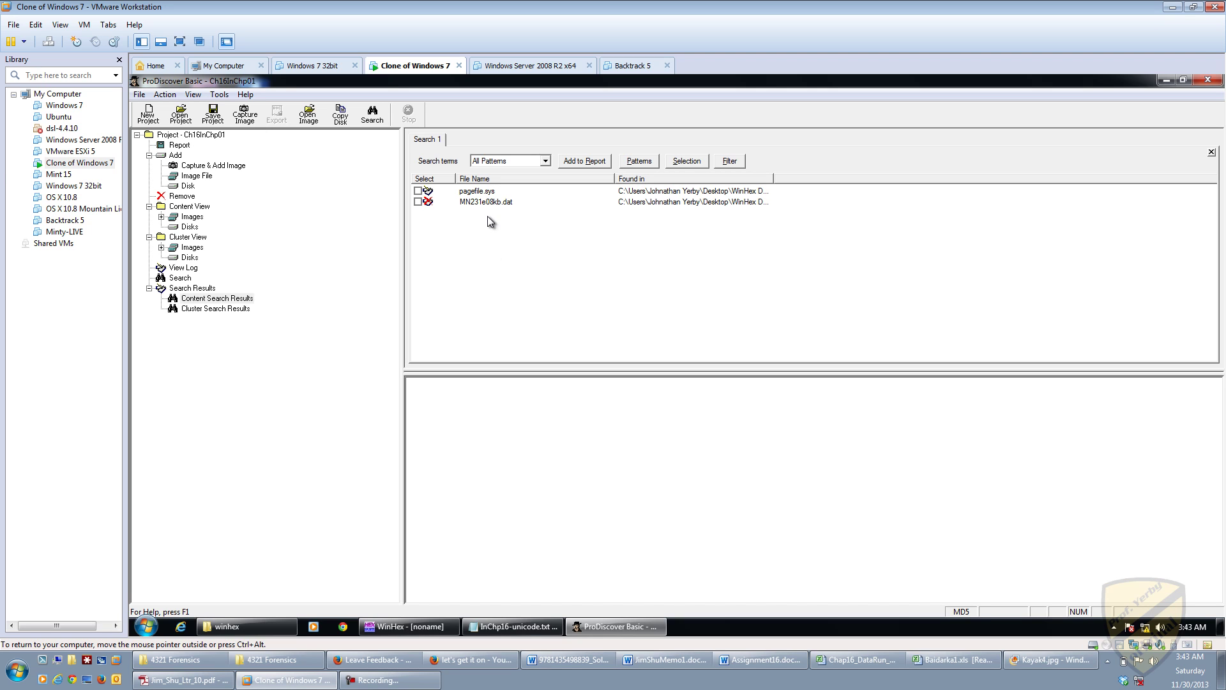
Step: Show the 26 pagefile.sys hits and highlight the Baidarka-.xls and JIMSHU~1.DOC names in the text pane
{"action": "left_click", "coordinate": [485, 191]}
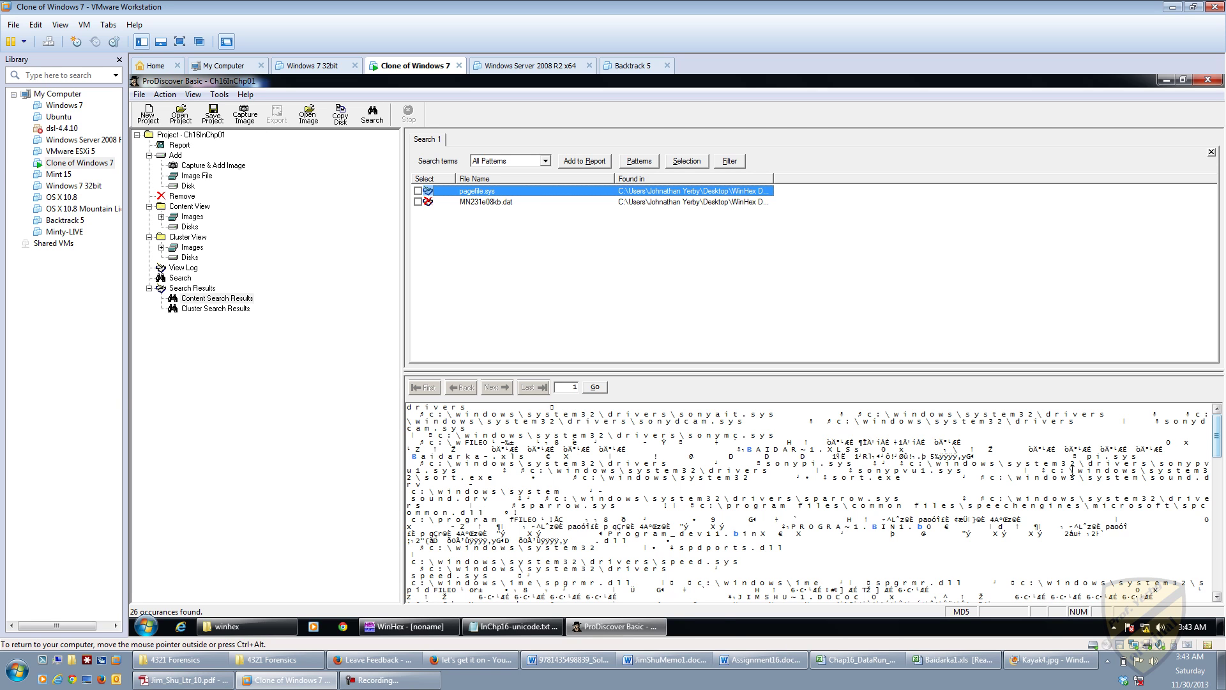
{"action": "left_click", "coordinate": [847, 484]}
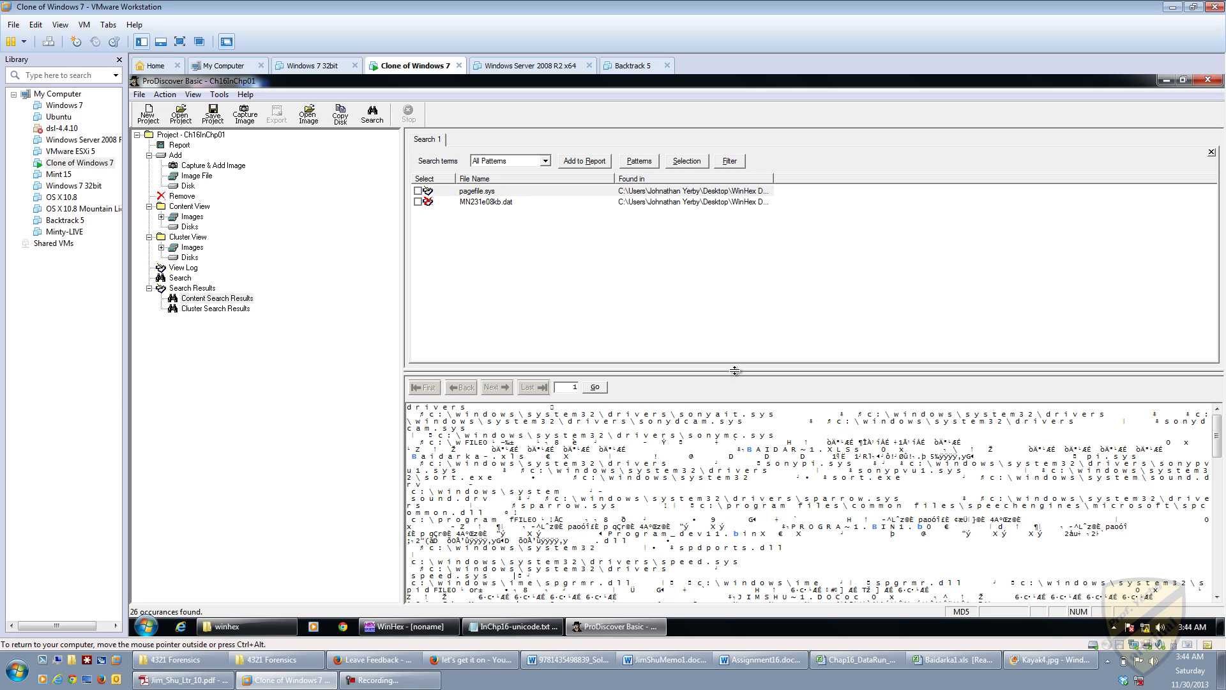
{"action": "left_click_drag", "start_coordinate": [412, 456], "coordinate": [524, 459]}
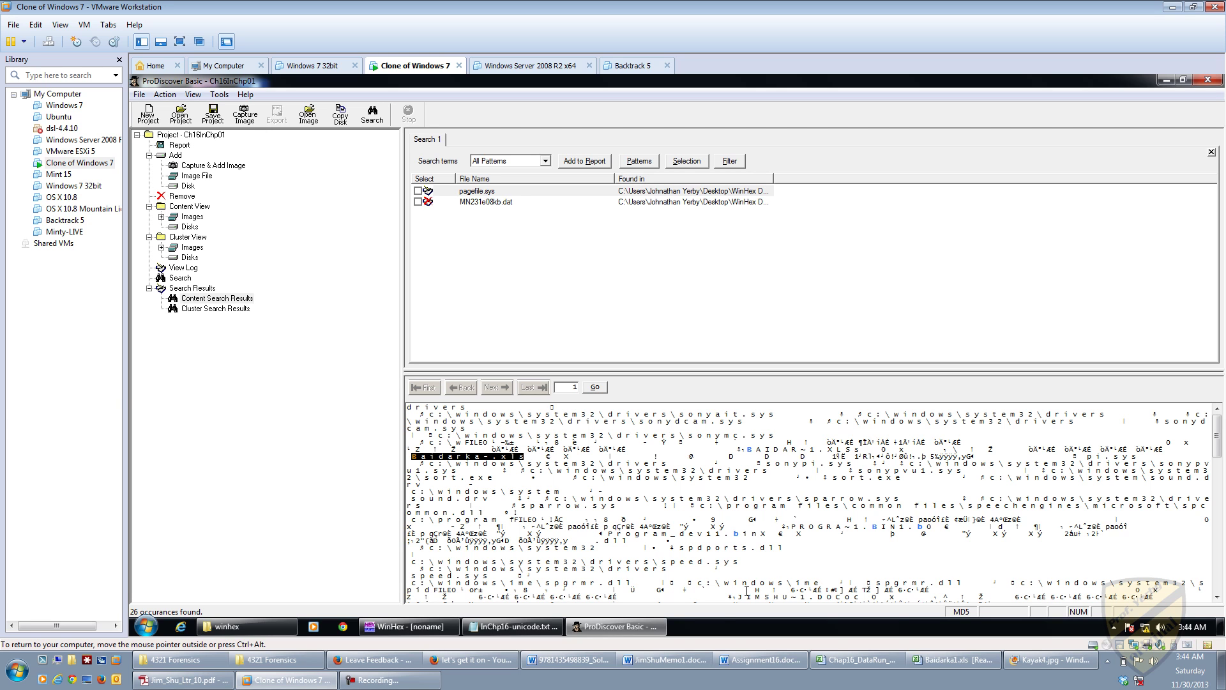
{"action": "left_click_drag", "start_coordinate": [738, 596], "coordinate": [843, 596]}
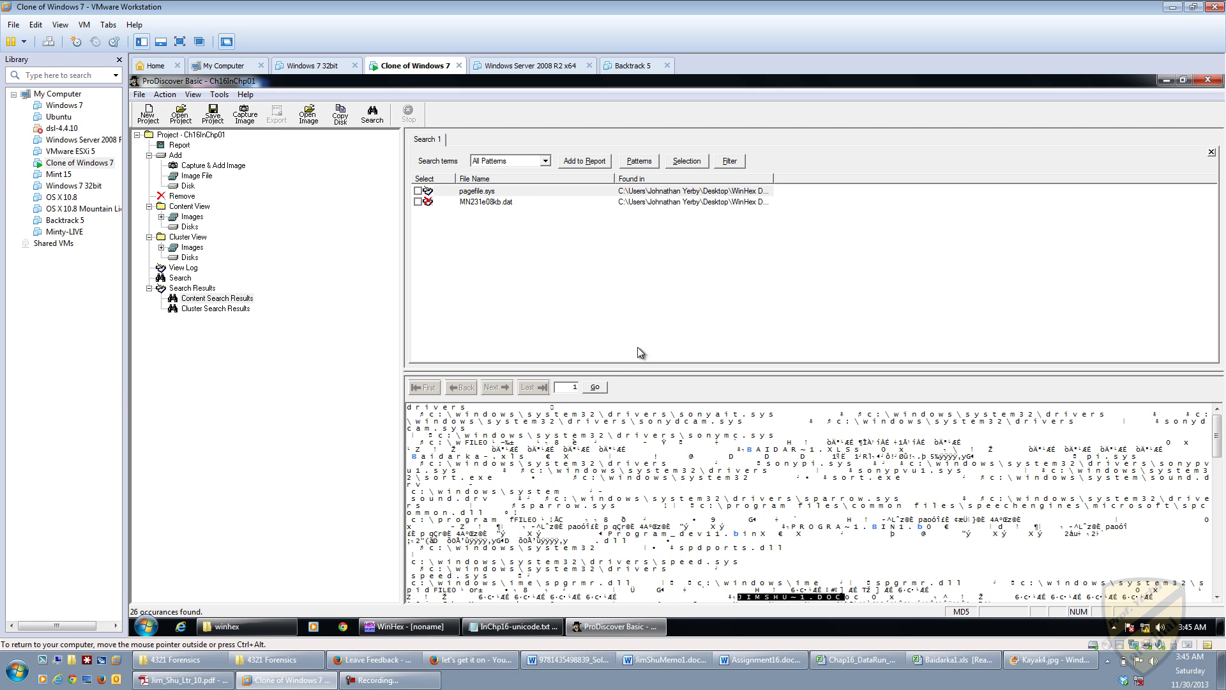
Step: Locate pagefile.sys in the image listing and Copy File it into the WinHex Demo folder
{"action": "left_click", "coordinate": [485, 193]}
{"action": "double_click", "coordinate": [486, 193]}
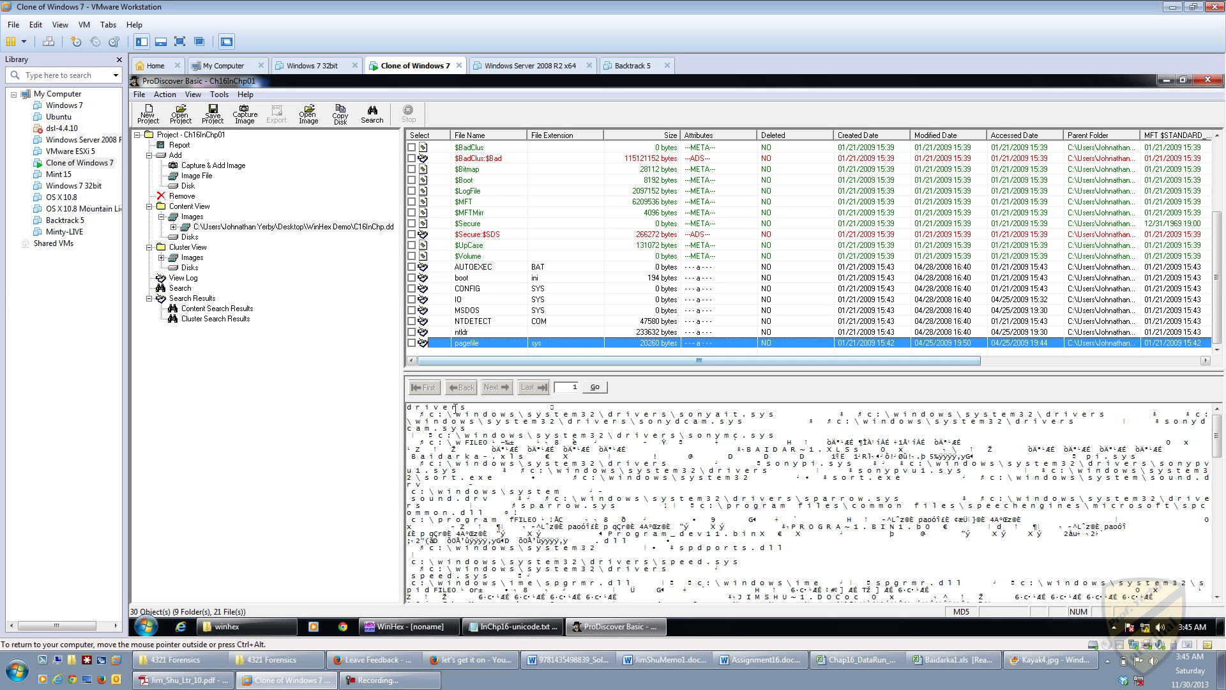
{"action": "right_click", "coordinate": [469, 347]}
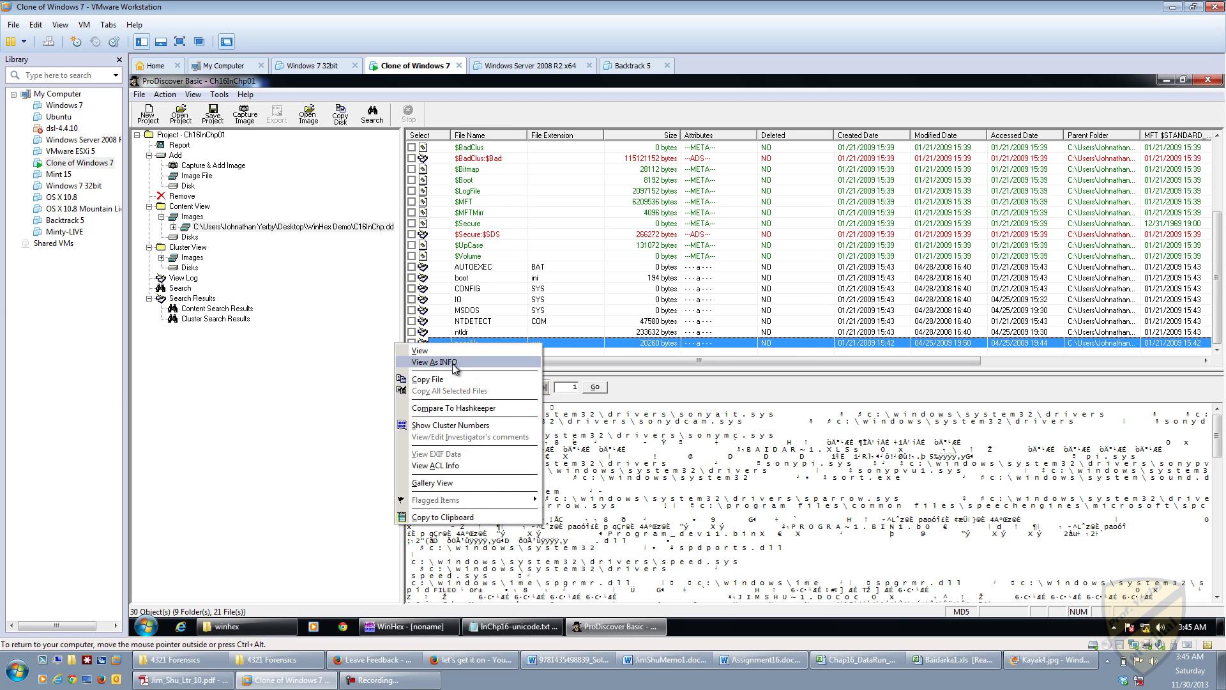
{"action": "left_click", "coordinate": [440, 384]}
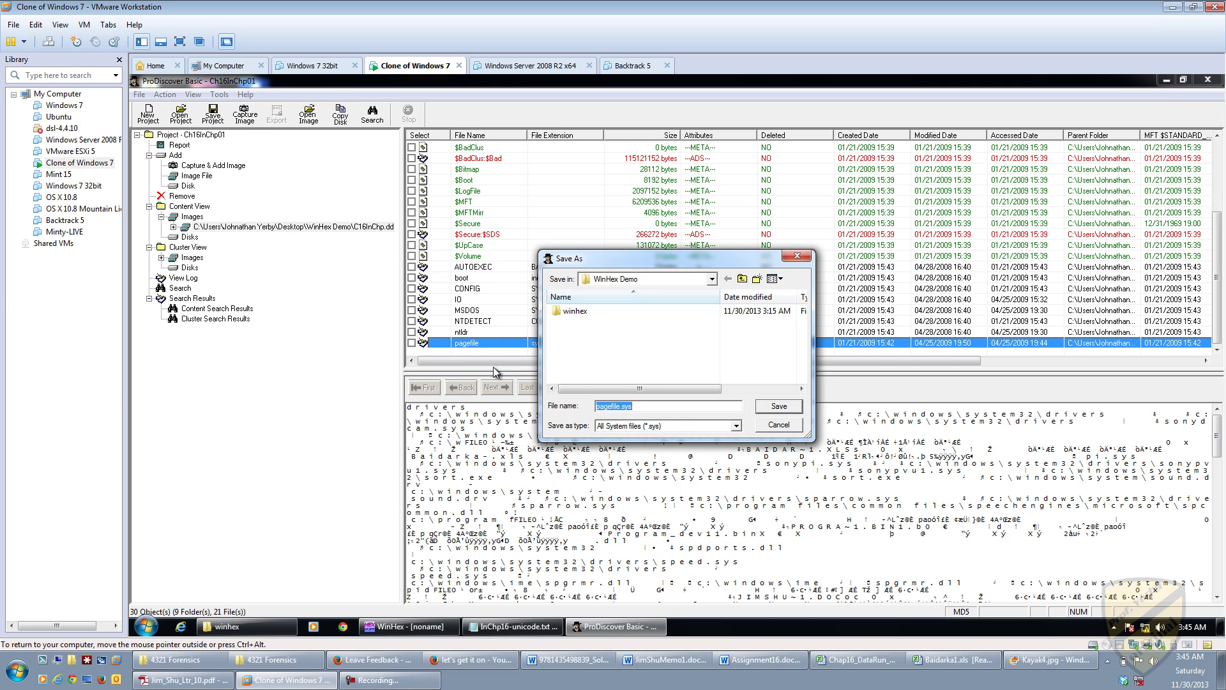
{"action": "left_click", "coordinate": [780, 404]}
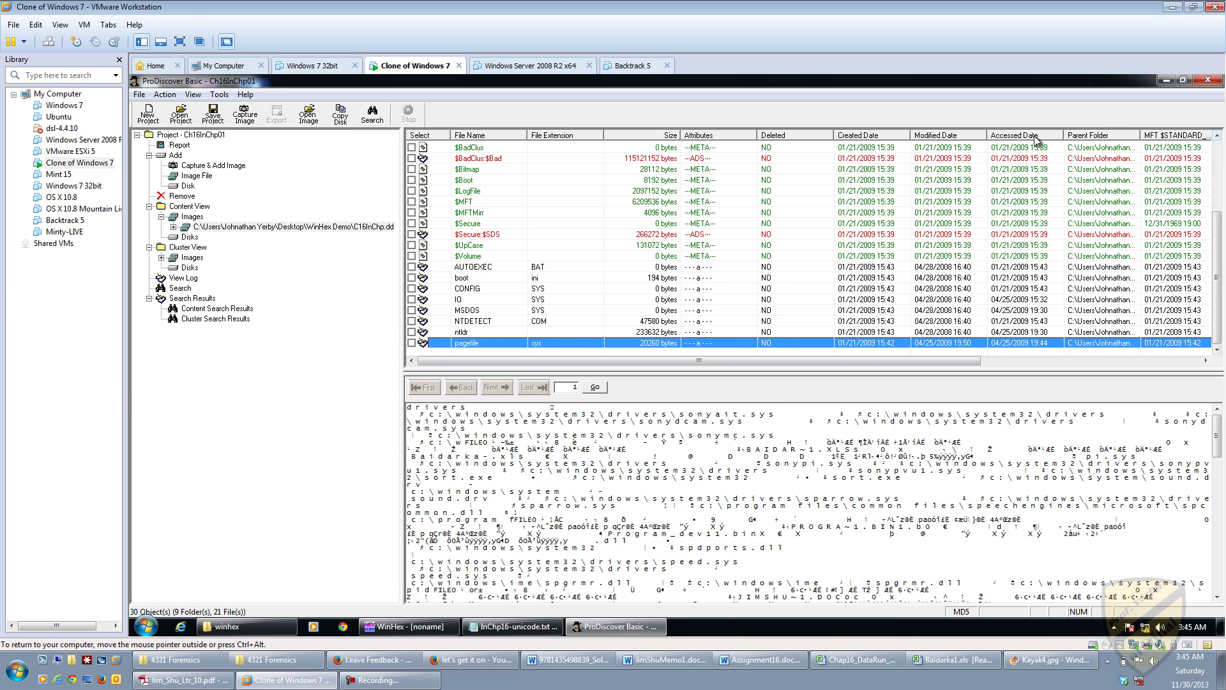
Step: Quit ProDiscover, saving the project as Ch16InChp01.dft with type Project Files (*.dft)
{"action": "left_click", "coordinate": [139, 94]}
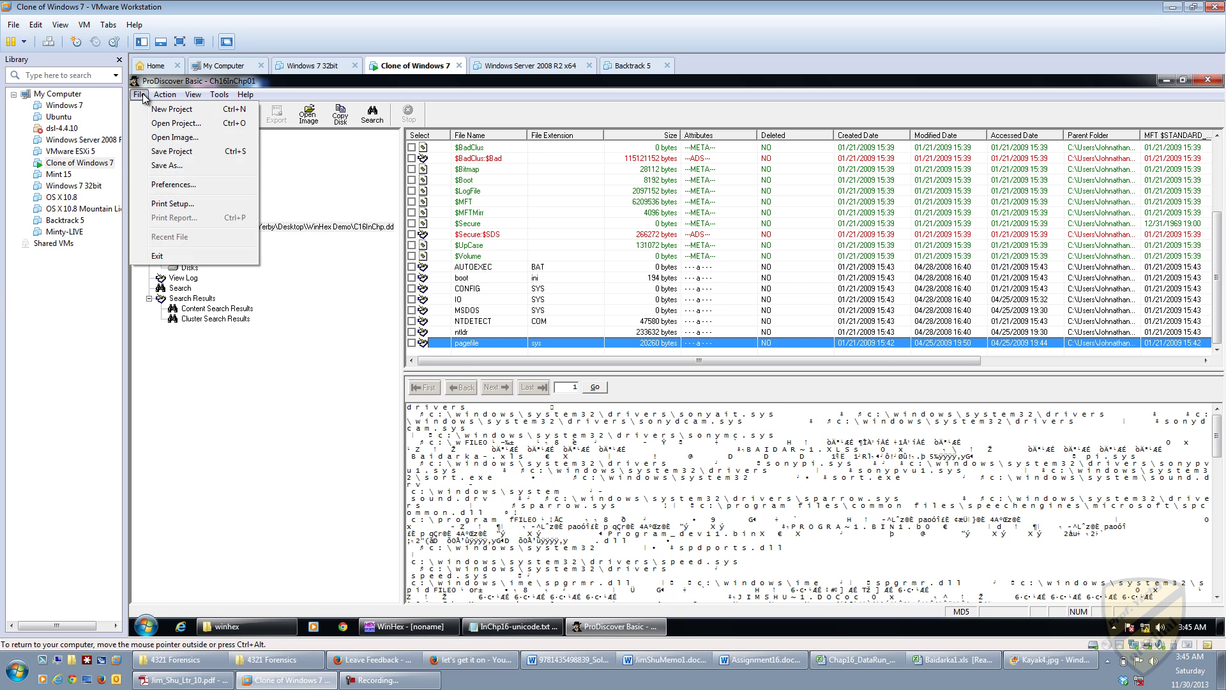
{"action": "left_click", "coordinate": [166, 256]}
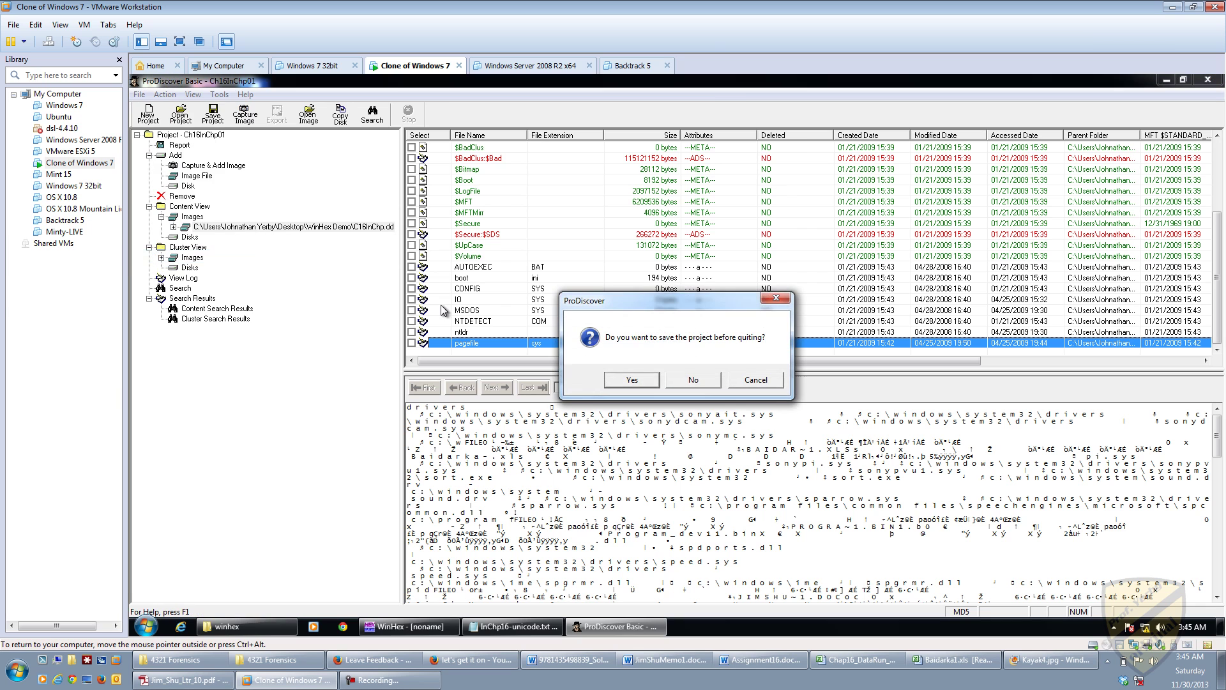
{"action": "left_click", "coordinate": [636, 379]}
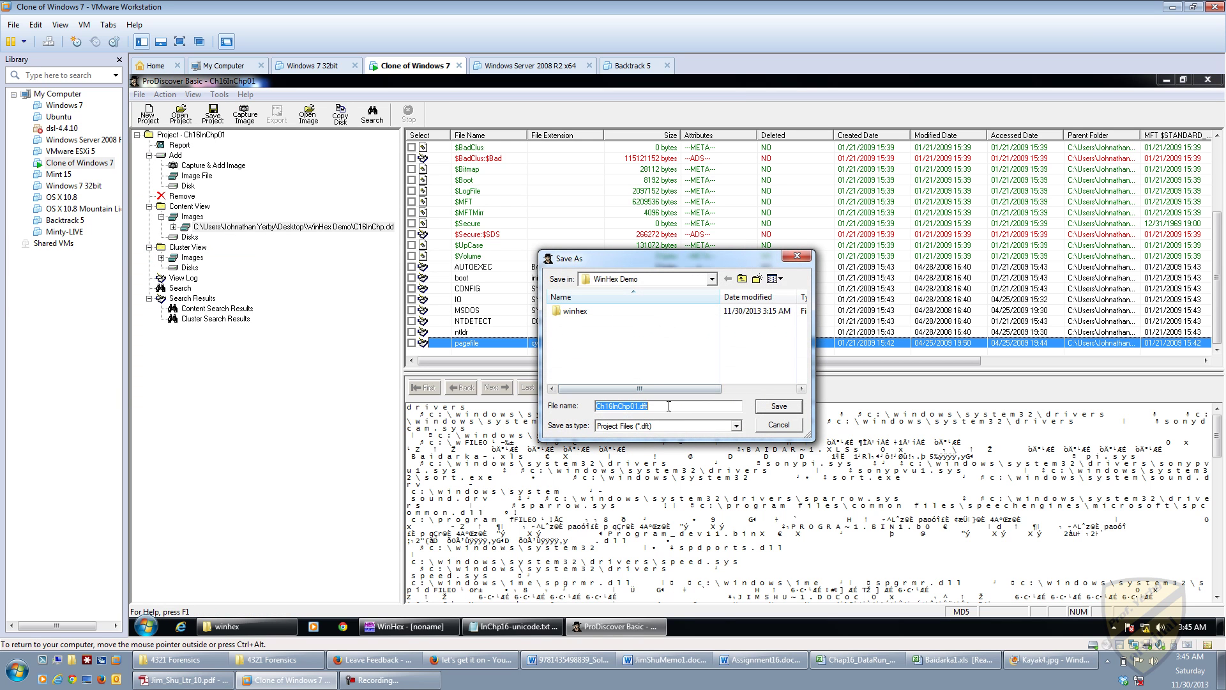
{"action": "left_click", "coordinate": [680, 426]}
{"action": "left_click", "coordinate": [680, 438]}
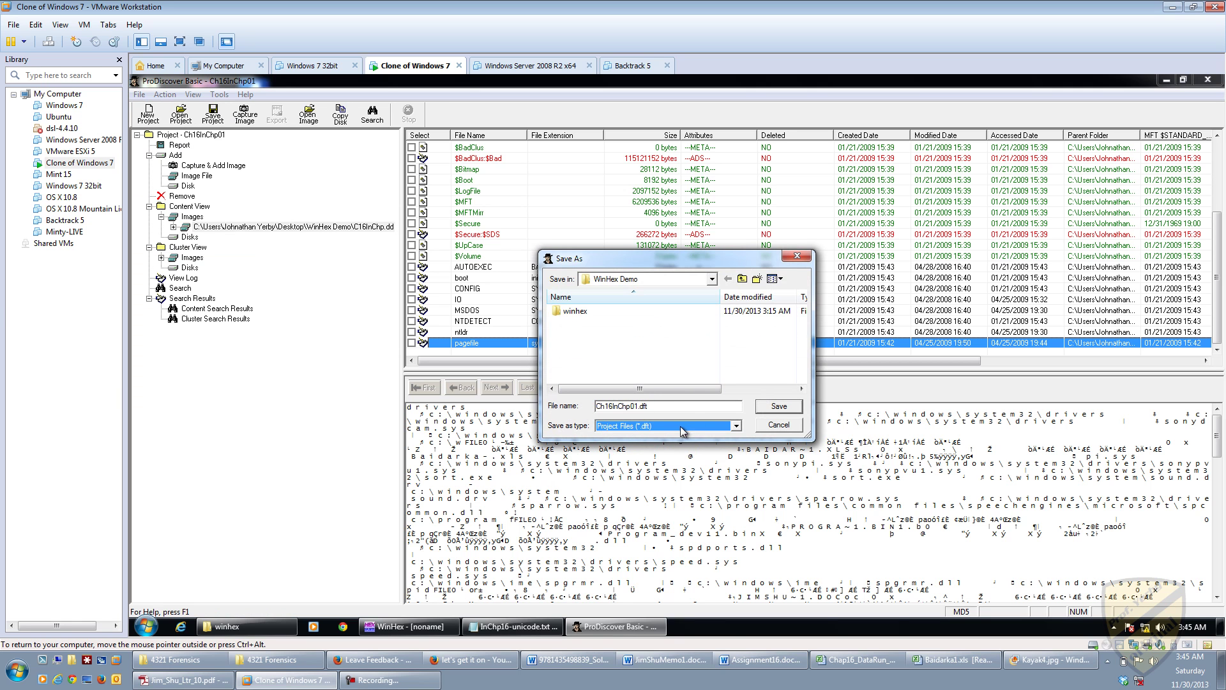
{"action": "left_click", "coordinate": [767, 412]}
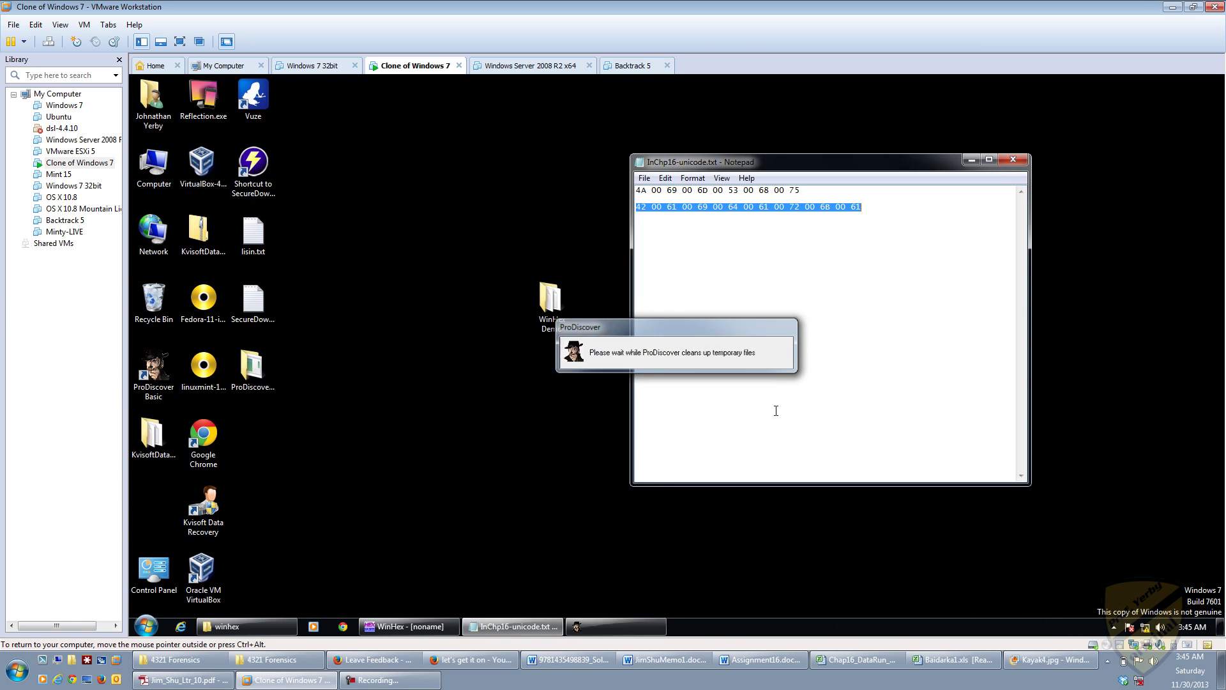
Step: Close the Notepad hex notes, restore the winhex folder window, and start WinHex with no file open
{"action": "left_click", "coordinate": [776, 410]}
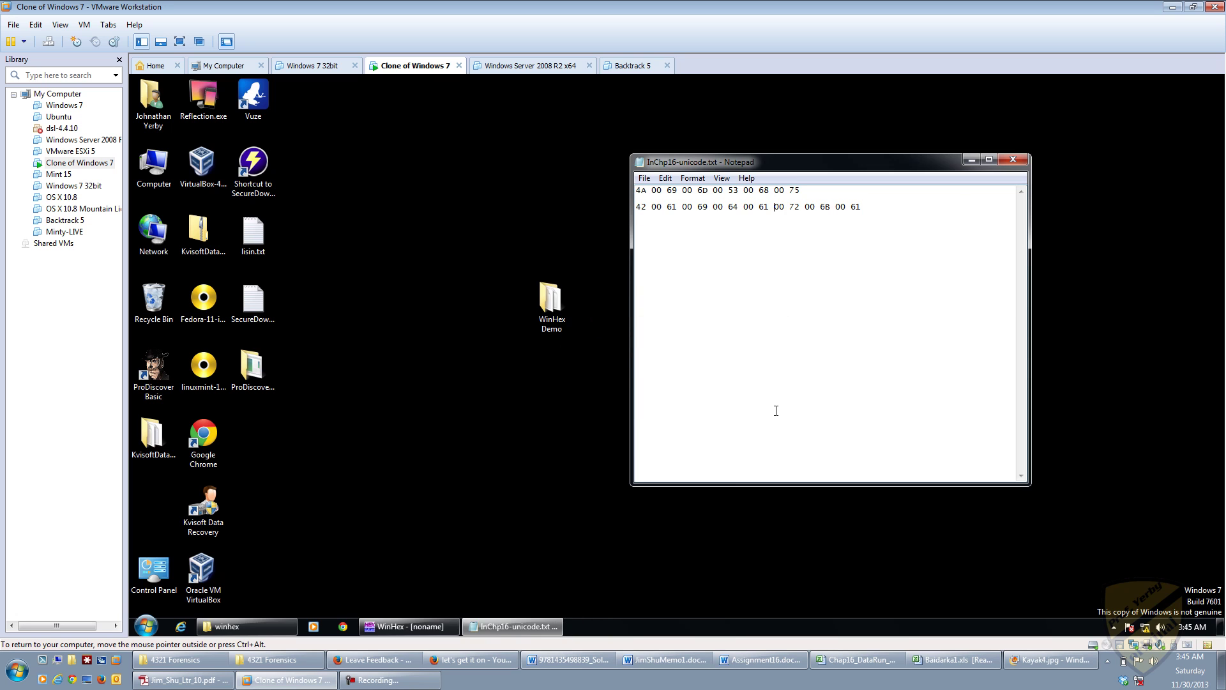
{"action": "left_click", "coordinate": [1013, 159]}
{"action": "left_click", "coordinate": [542, 542]}
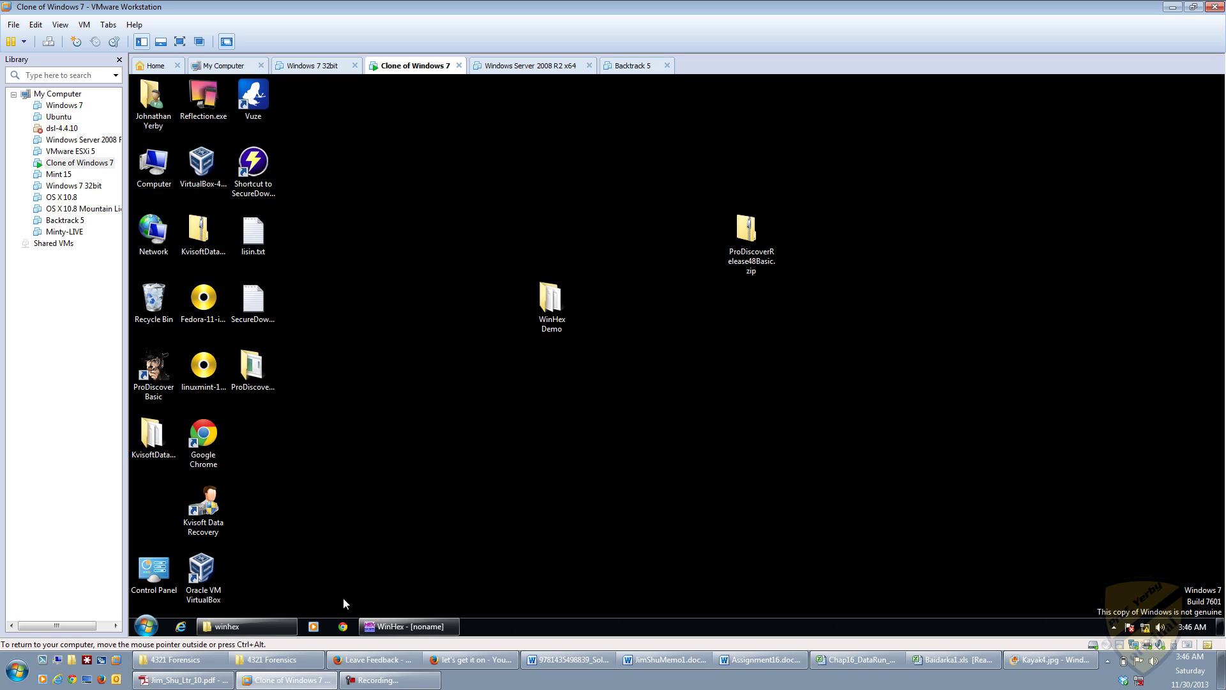
{"action": "left_click", "coordinate": [262, 624]}
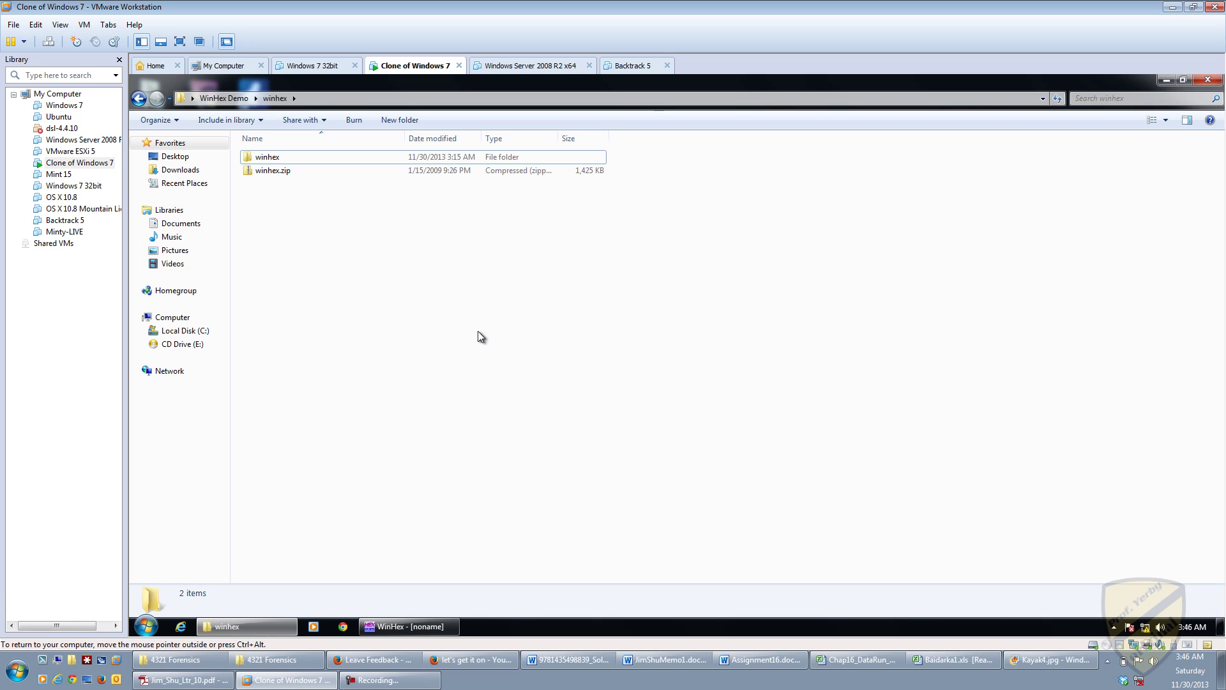
{"action": "left_click", "coordinate": [396, 682]}
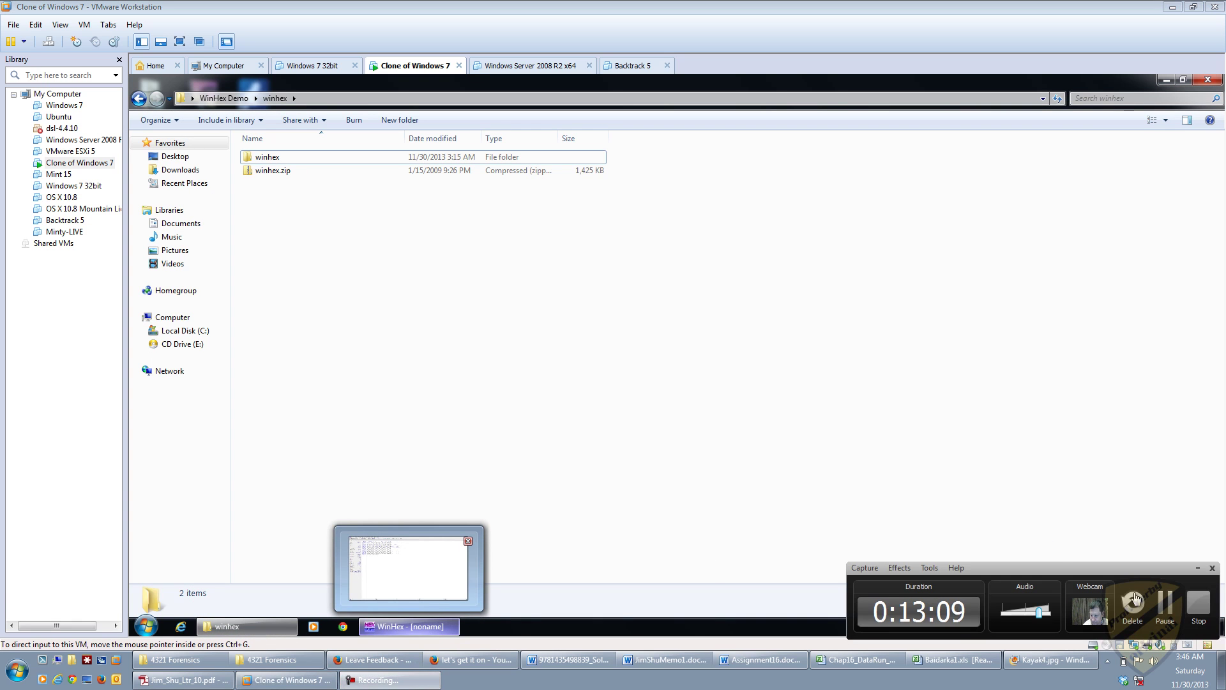
{"action": "left_click", "coordinate": [1166, 605]}
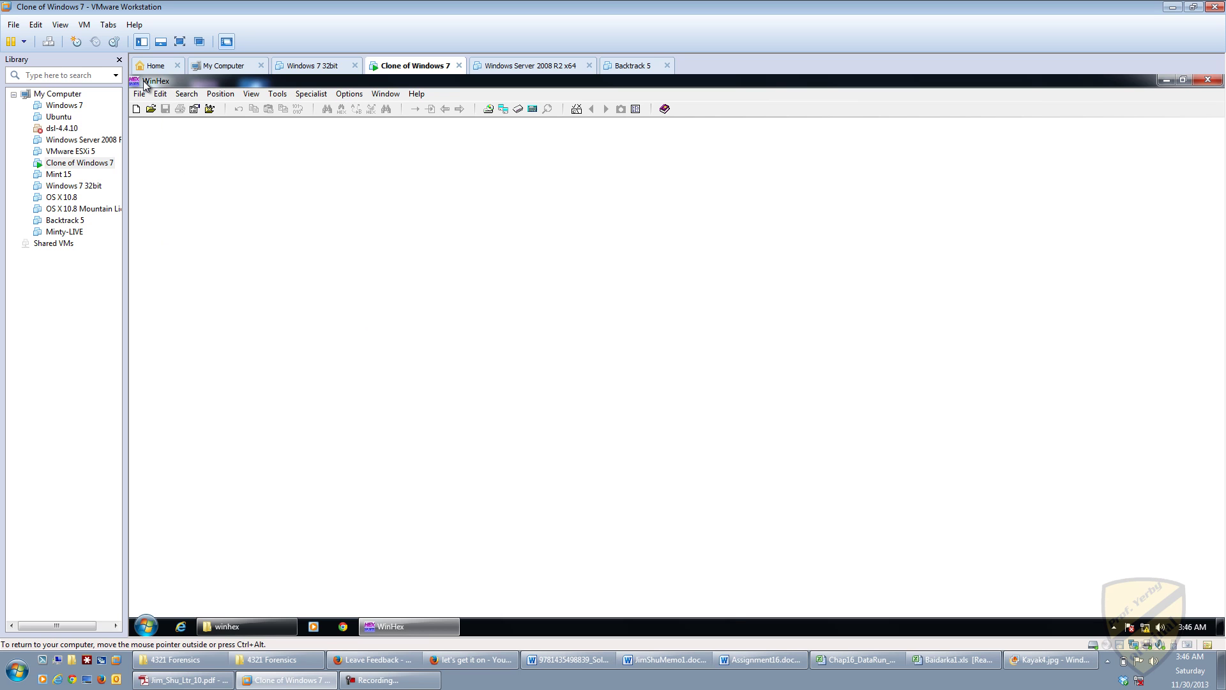
Step: Open pagefile.sys from the WinHex Demo folder on the Desktop via File > Open
{"action": "left_click", "coordinate": [151, 109]}
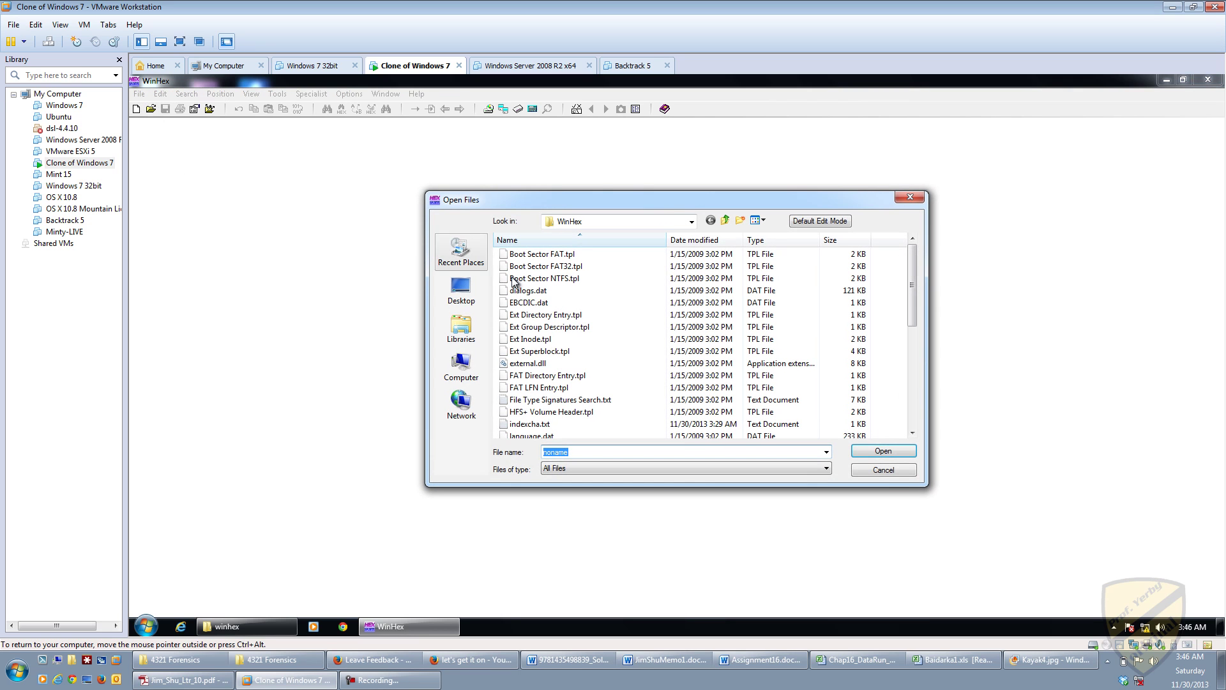
{"action": "left_click", "coordinate": [726, 221]}
{"action": "left_click", "coordinate": [726, 220]}
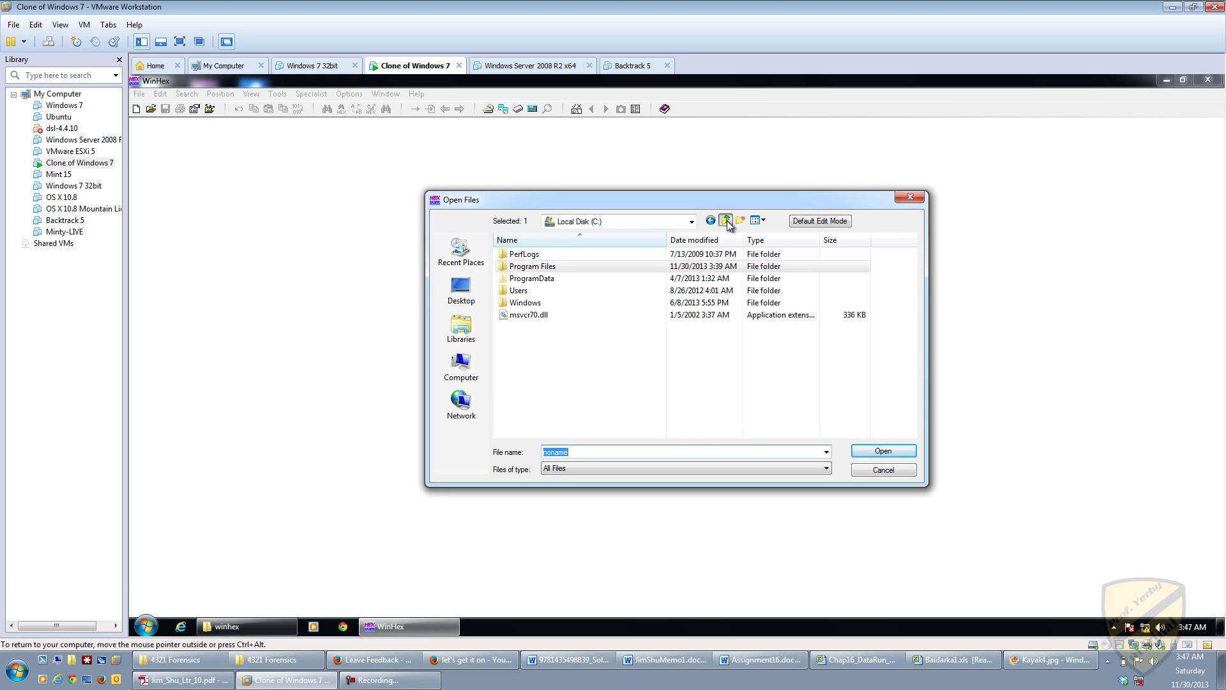
{"action": "left_click", "coordinate": [726, 221]}
{"action": "left_click", "coordinate": [726, 220]}
{"action": "left_click", "coordinate": [520, 292]}
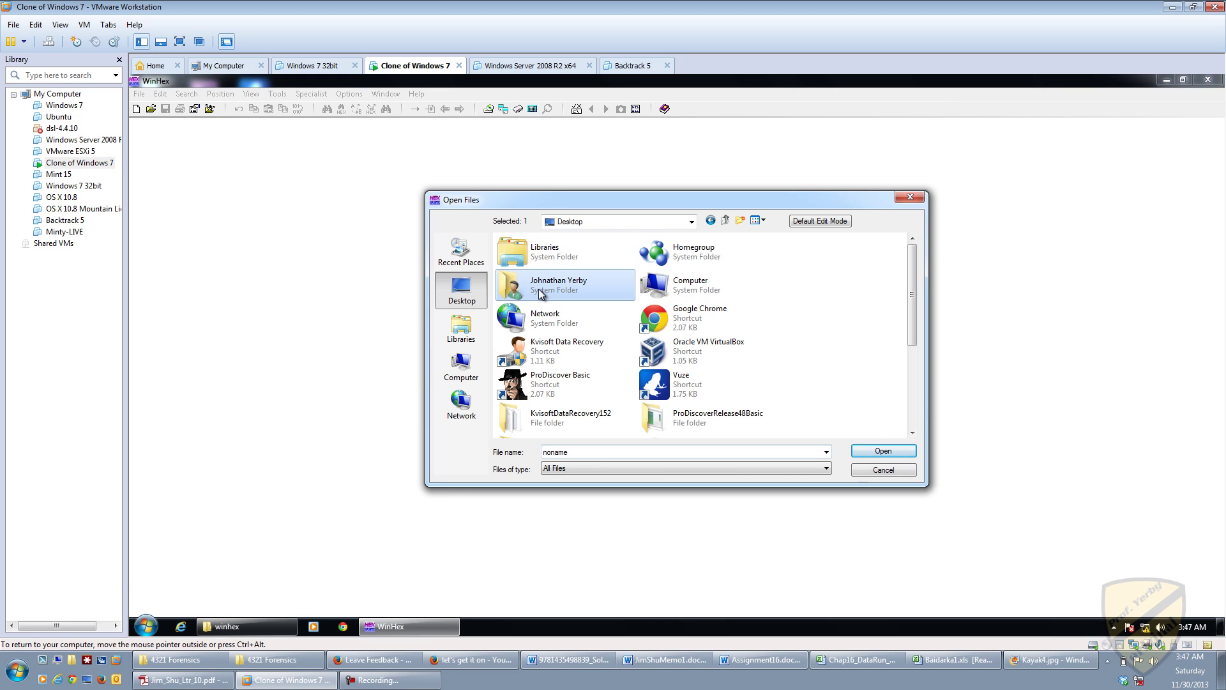
{"action": "scroll", "coordinate": [536, 292], "scroll_direction": "down", "scroll_amount": 5}
{"action": "double_click", "coordinate": [539, 290]}
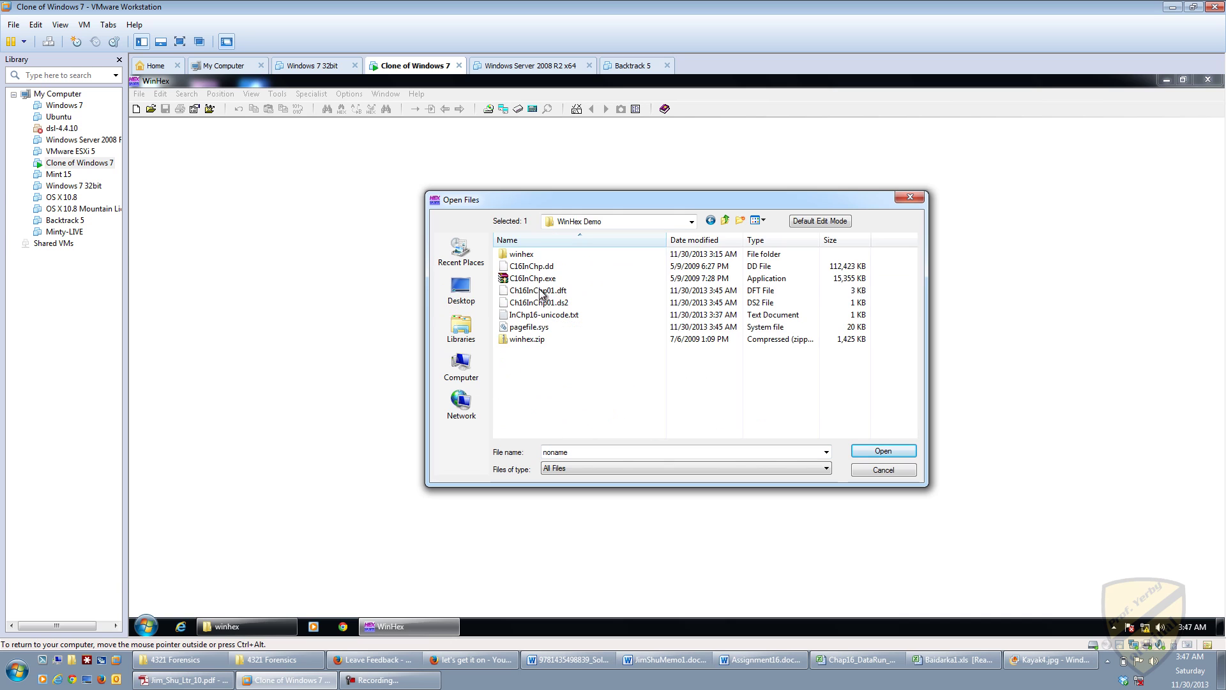
{"action": "double_click", "coordinate": [547, 324]}
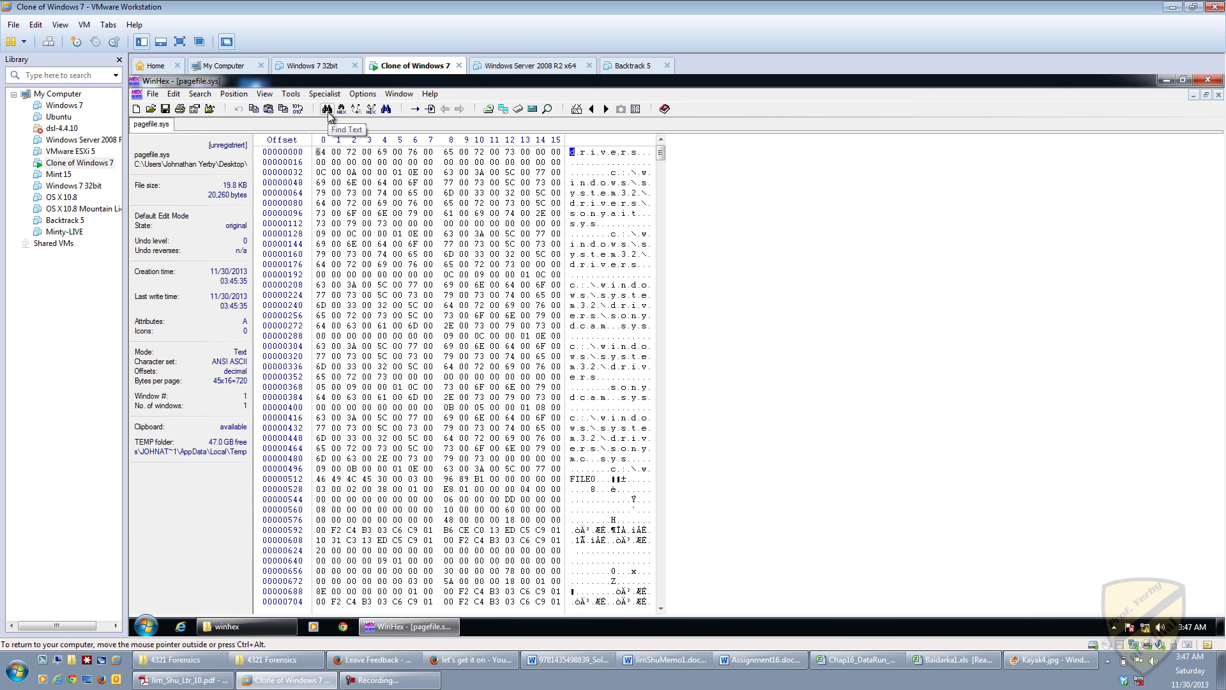
{"action": "left_click", "coordinate": [205, 95]}
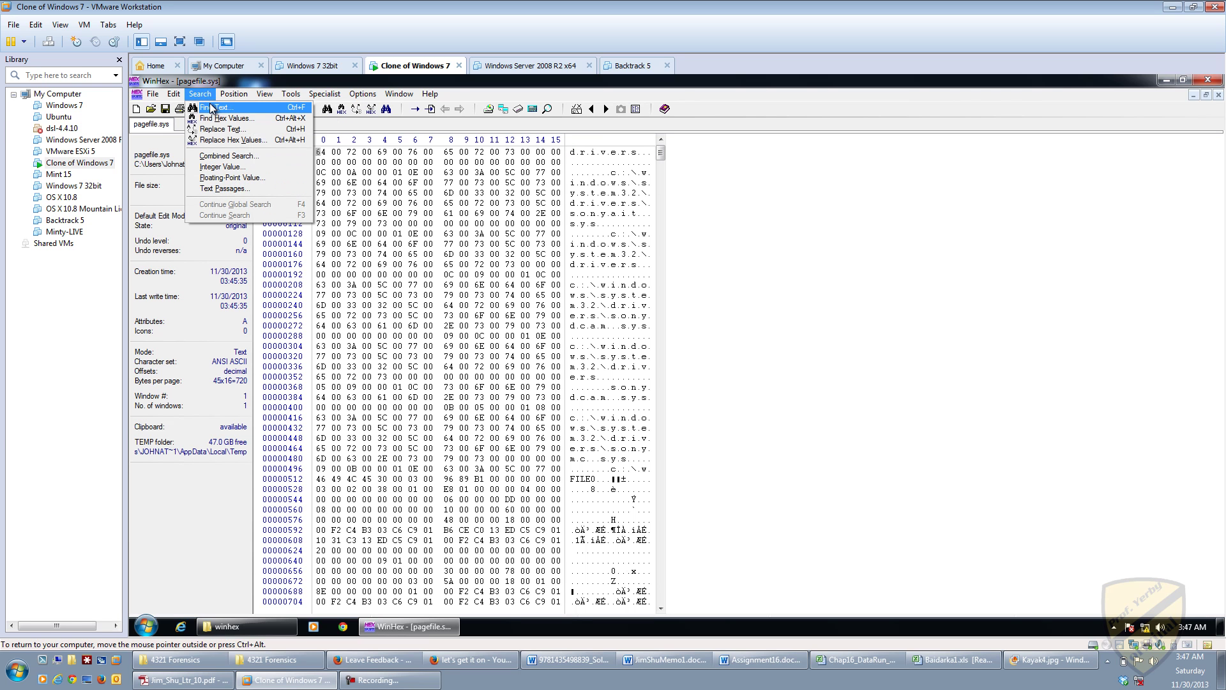
{"action": "left_click", "coordinate": [215, 108]}
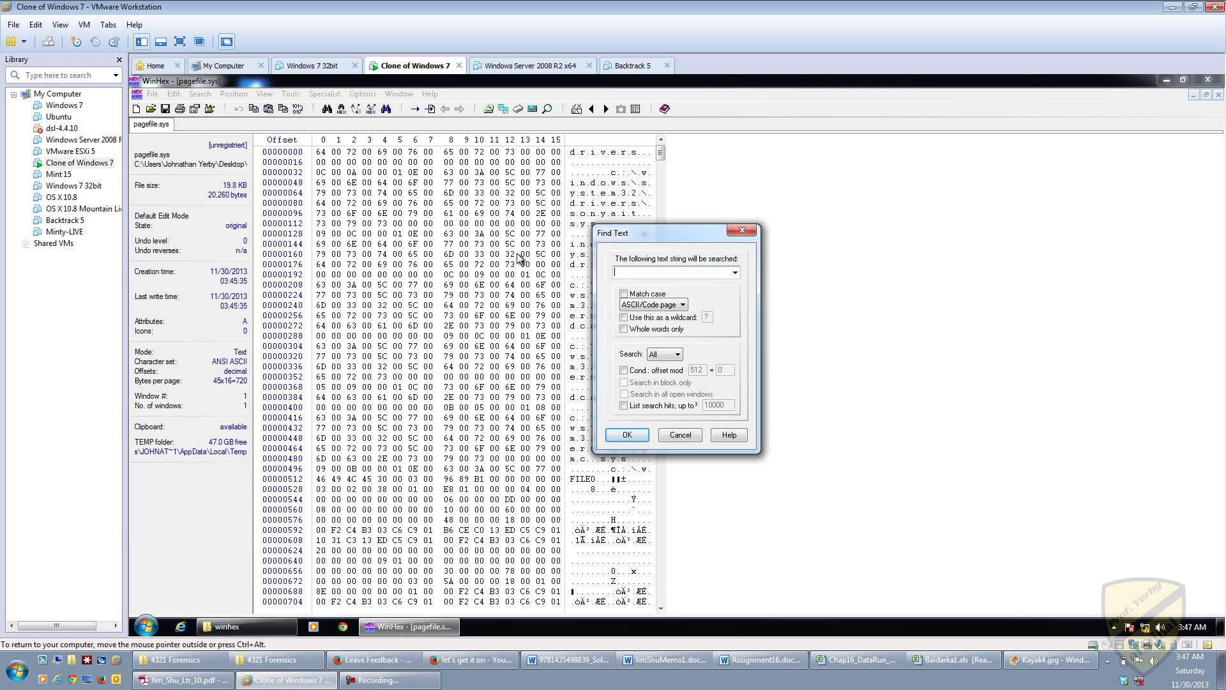
{"action": "type", "text": "BAIDAR"}
{"action": "left_click", "coordinate": [628, 435]}
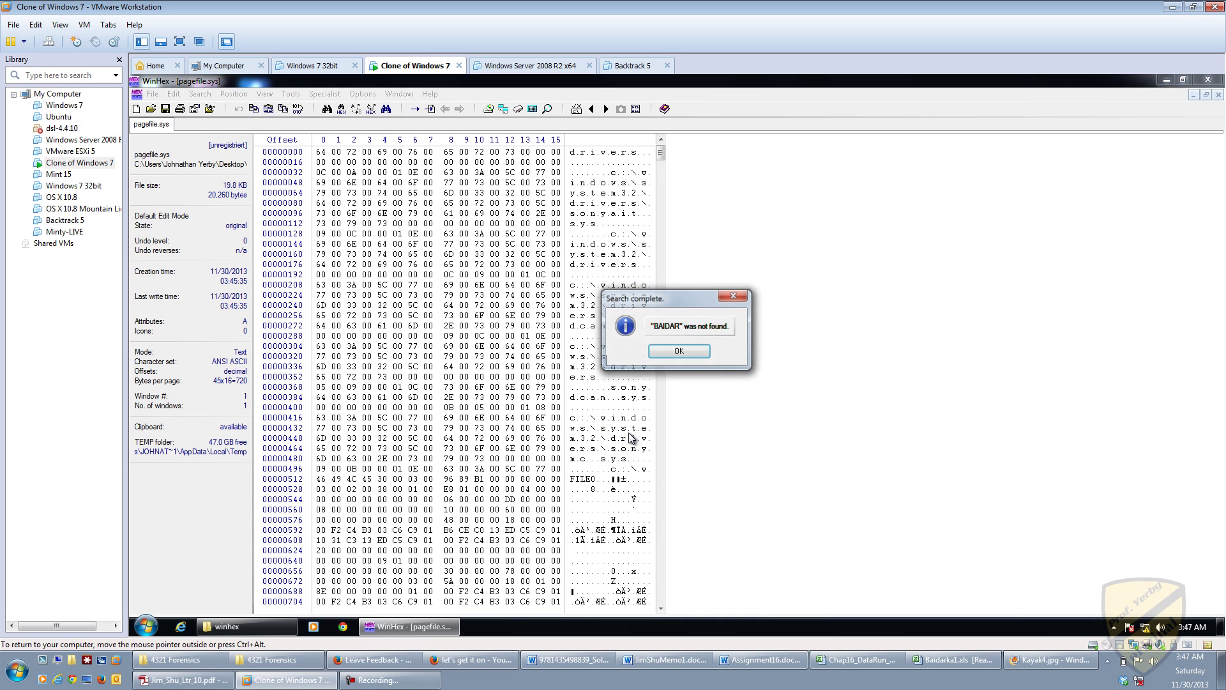
{"action": "left_click", "coordinate": [675, 356]}
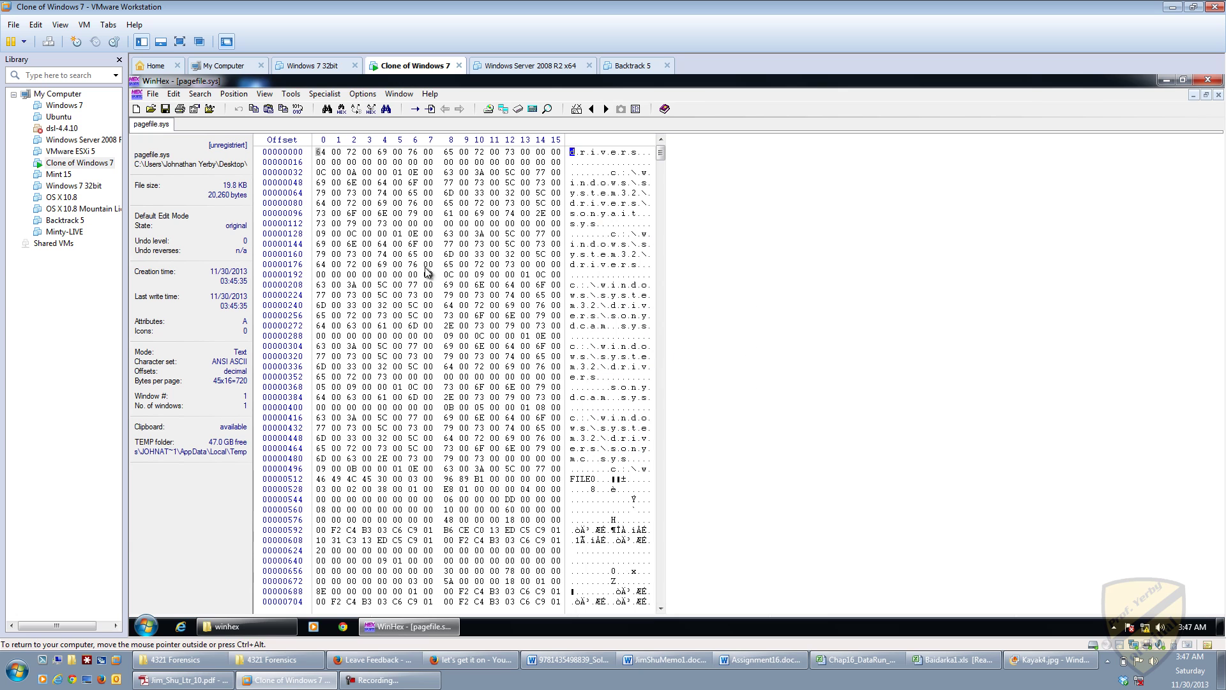
Step: Find BAIDAR with Match case and Unicode encoding, landing in the BAIDAR~1.XLS name
{"action": "left_click", "coordinate": [199, 94]}
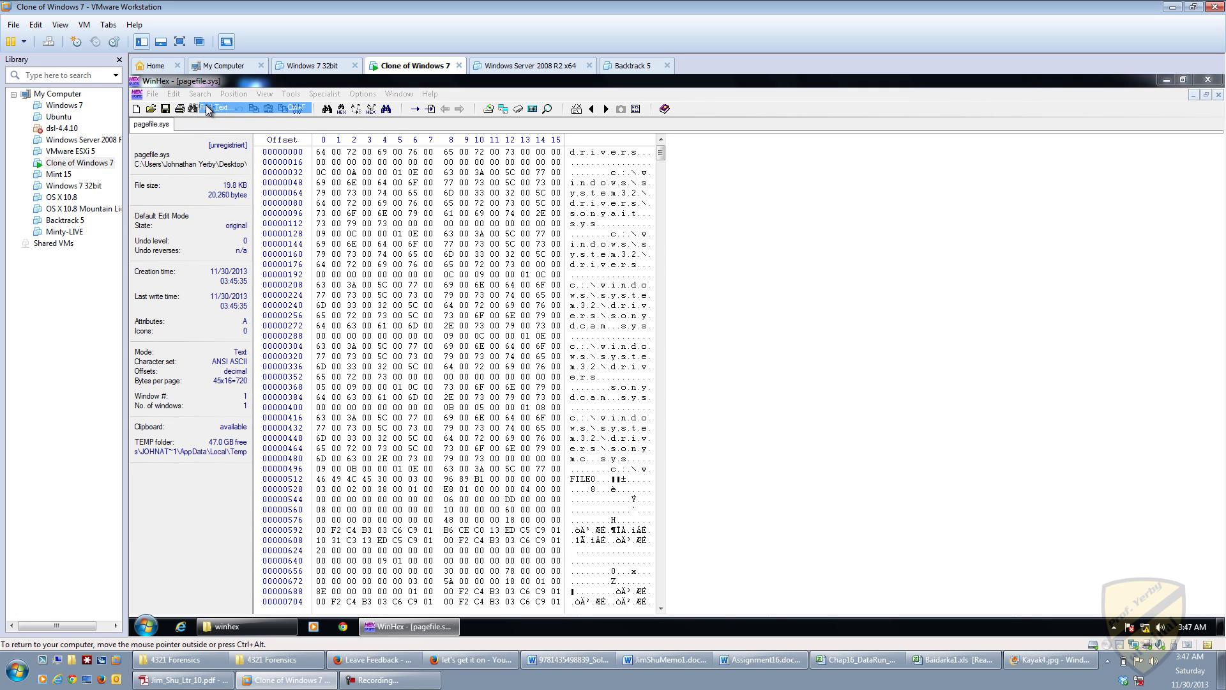
{"action": "left_click", "coordinate": [211, 112]}
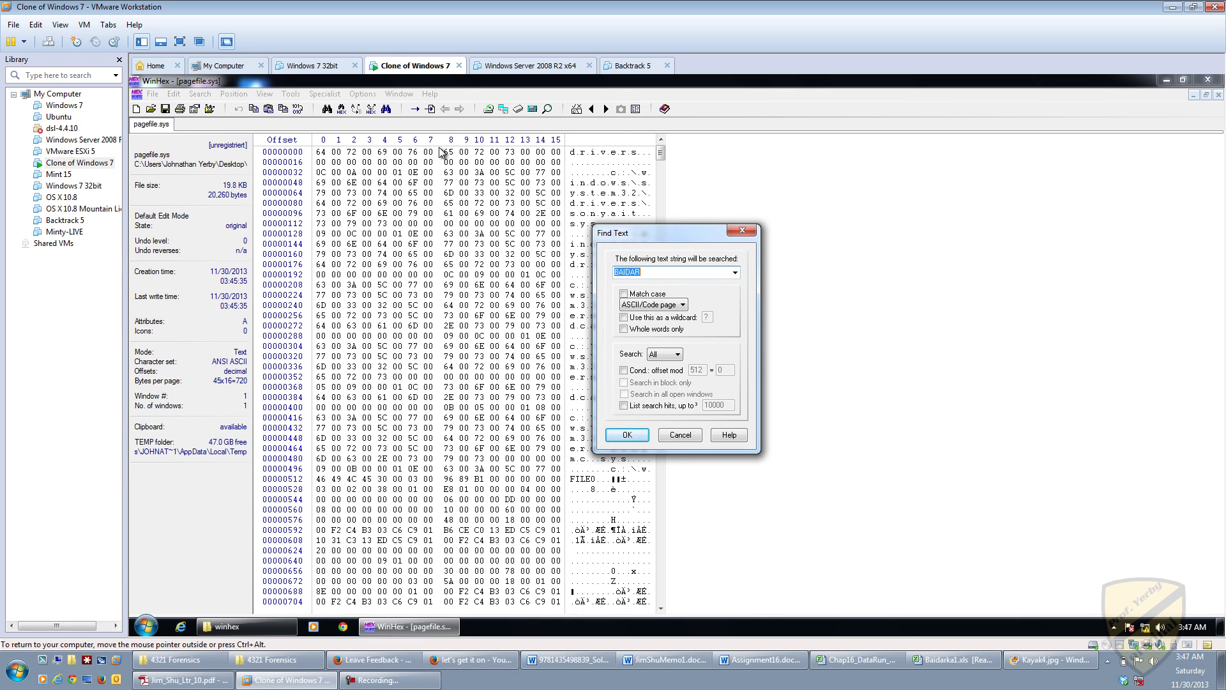
{"action": "left_click", "coordinate": [624, 295]}
{"action": "left_click", "coordinate": [671, 304]}
{"action": "left_click", "coordinate": [656, 325]}
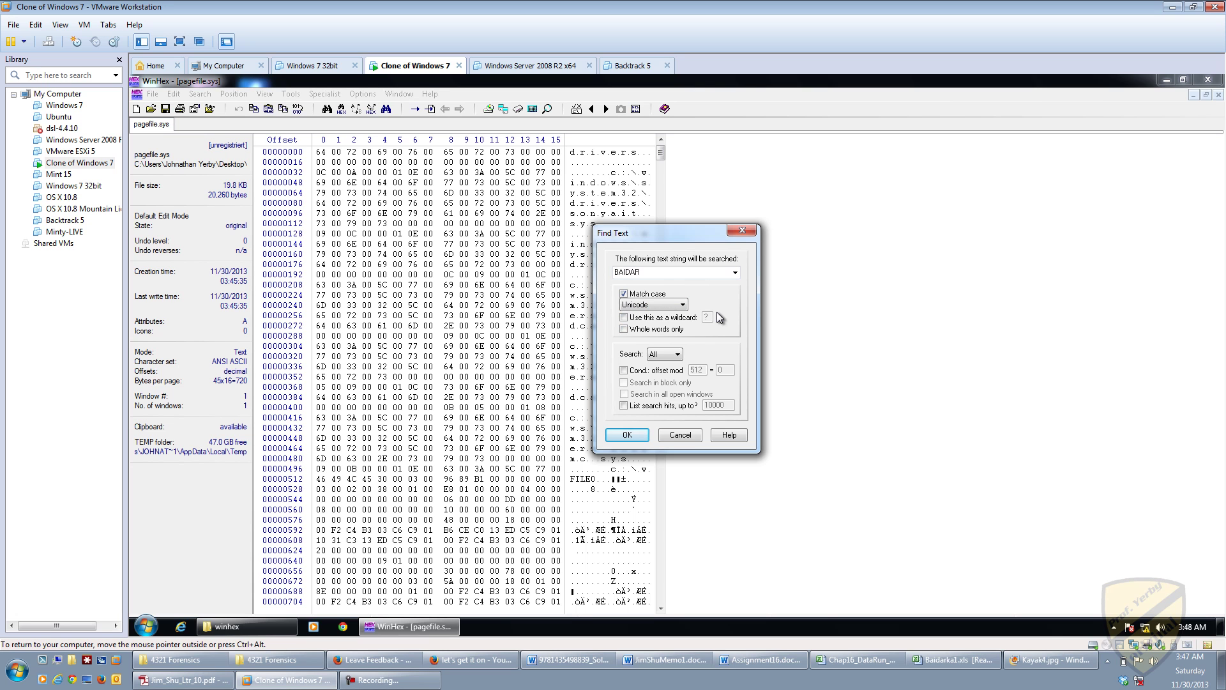
{"action": "left_click", "coordinate": [634, 438]}
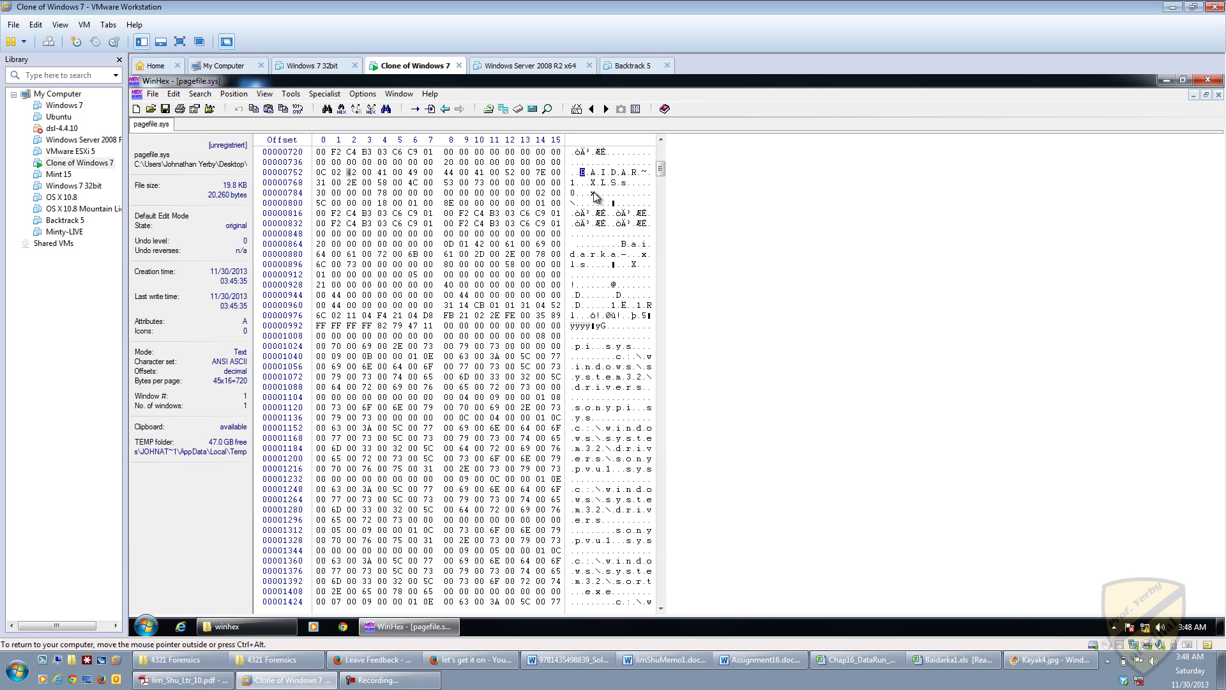
{"action": "left_click", "coordinate": [200, 94]}
{"action": "left_click", "coordinate": [209, 109]}
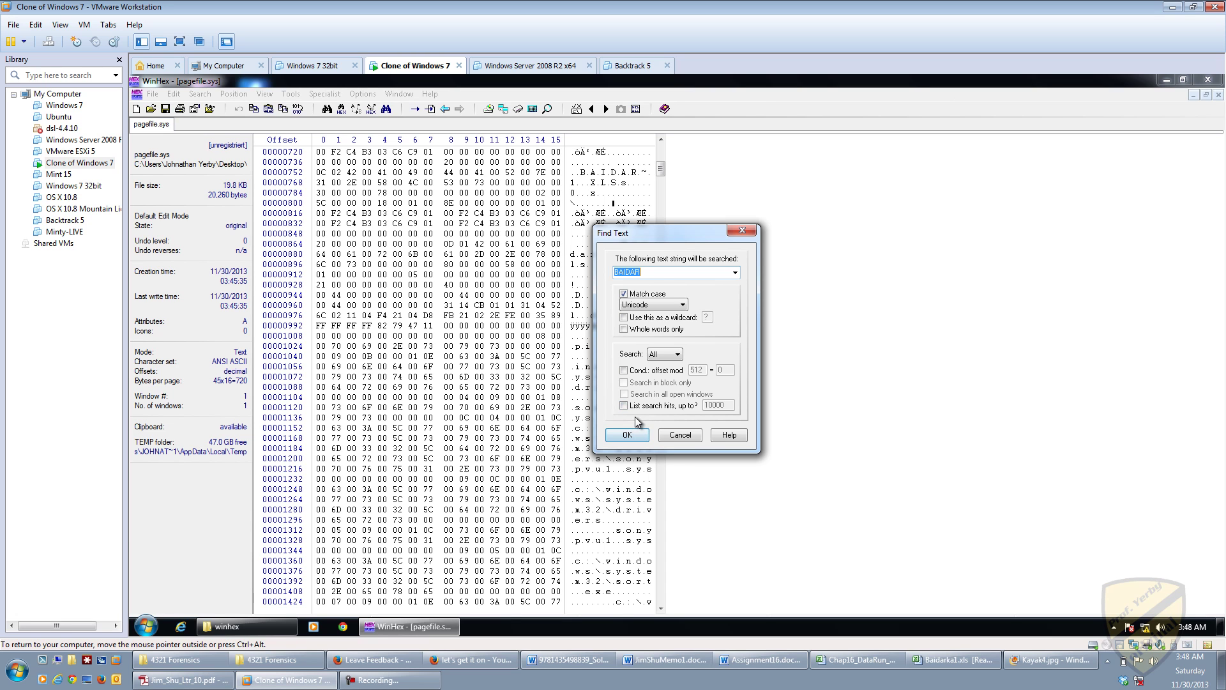
{"action": "left_click", "coordinate": [653, 406]}
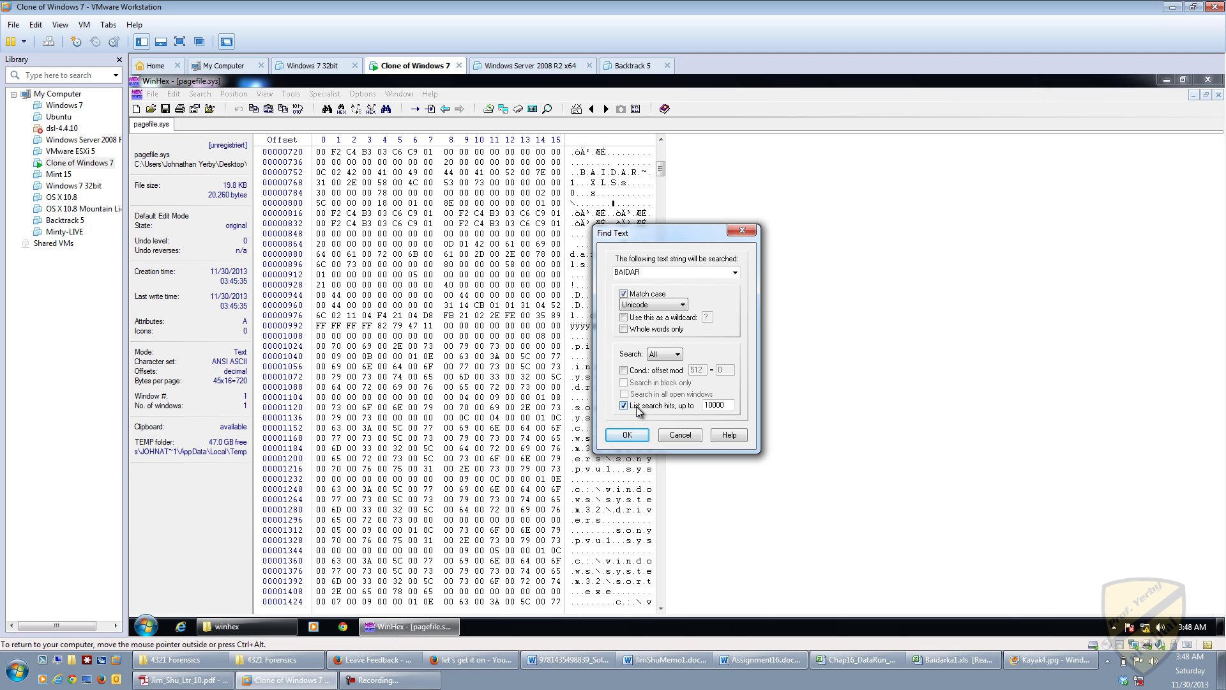
{"action": "left_click", "coordinate": [628, 435]}
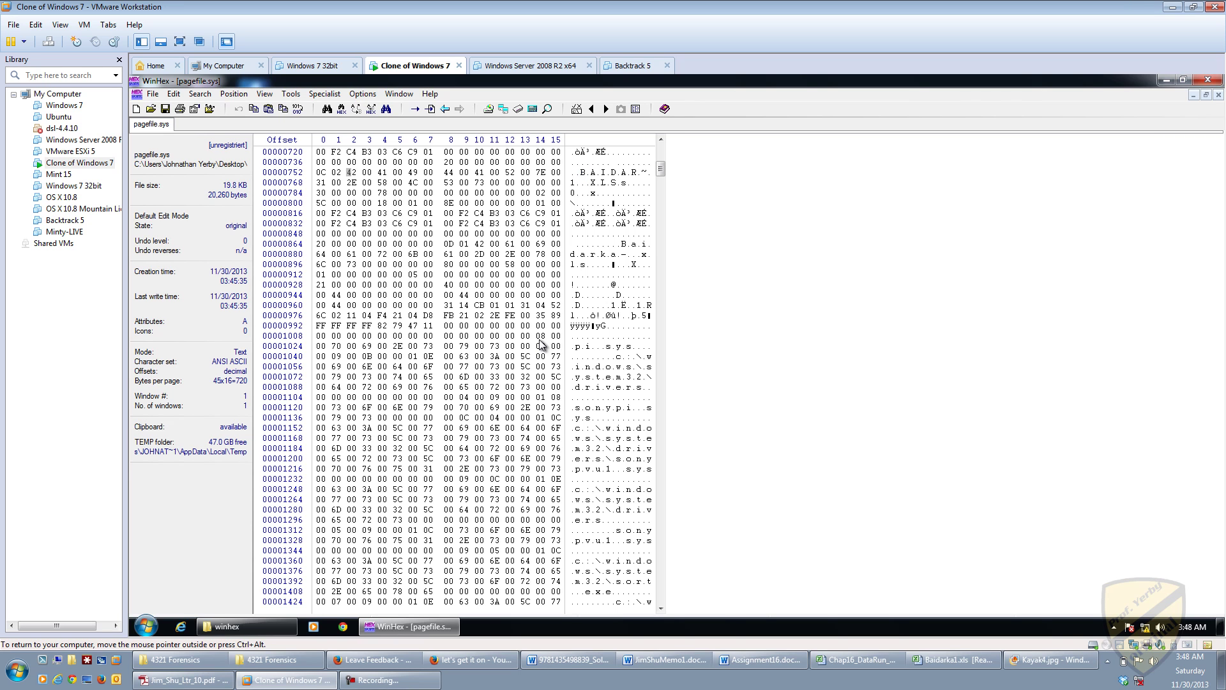
Step: Move the caret to offset 512, the F of the FILE0 record
{"action": "key", "text": "Up"}
{"action": "key", "text": "Up"}
{"action": "key", "text": "Up"}
{"action": "key", "text": "Up"}
{"action": "key", "text": "Up"}
{"action": "key", "text": "Up"}
{"action": "key", "text": "Up"}
{"action": "key", "text": "Up"}
{"action": "key", "text": "Up"}
{"action": "key", "text": "Up"}
{"action": "key", "text": "Up"}
{"action": "key", "text": "Up"}
{"action": "key", "text": "Up"}
{"action": "key", "text": "Up"}
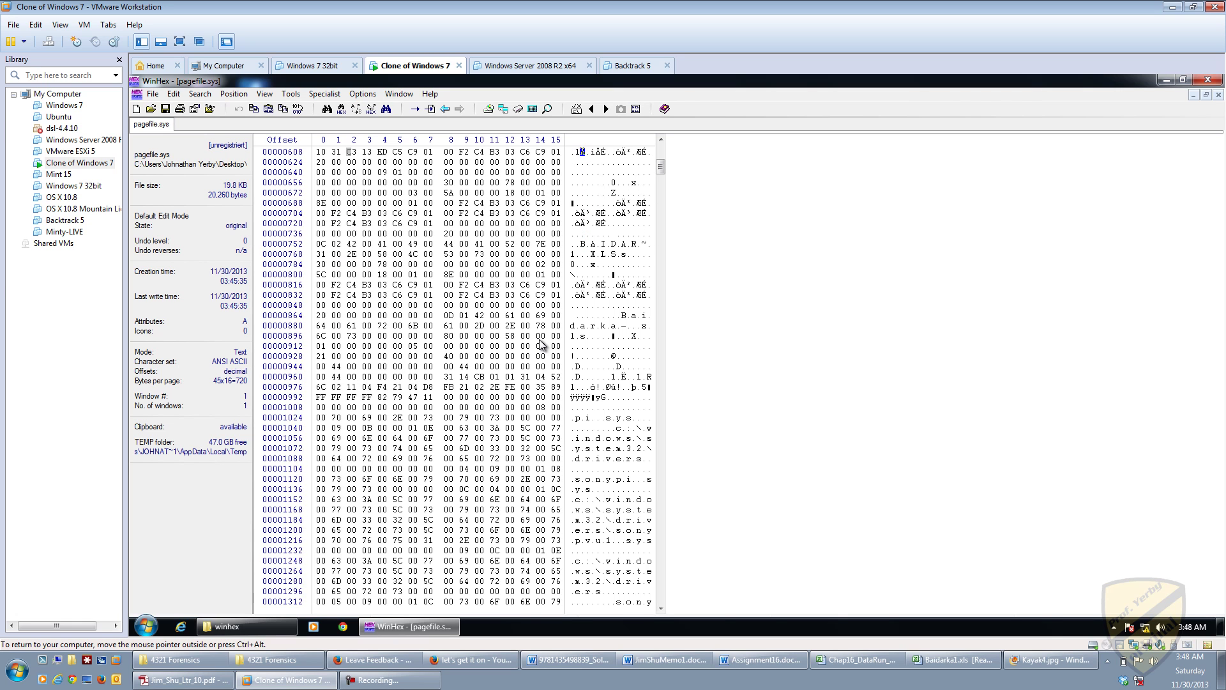
{"action": "key", "text": "Up"}
{"action": "key", "text": "Down"}
{"action": "key", "text": "Down"}
{"action": "key", "text": "Left"}
{"action": "key", "text": "Left"}
{"action": "key", "text": "Up"}
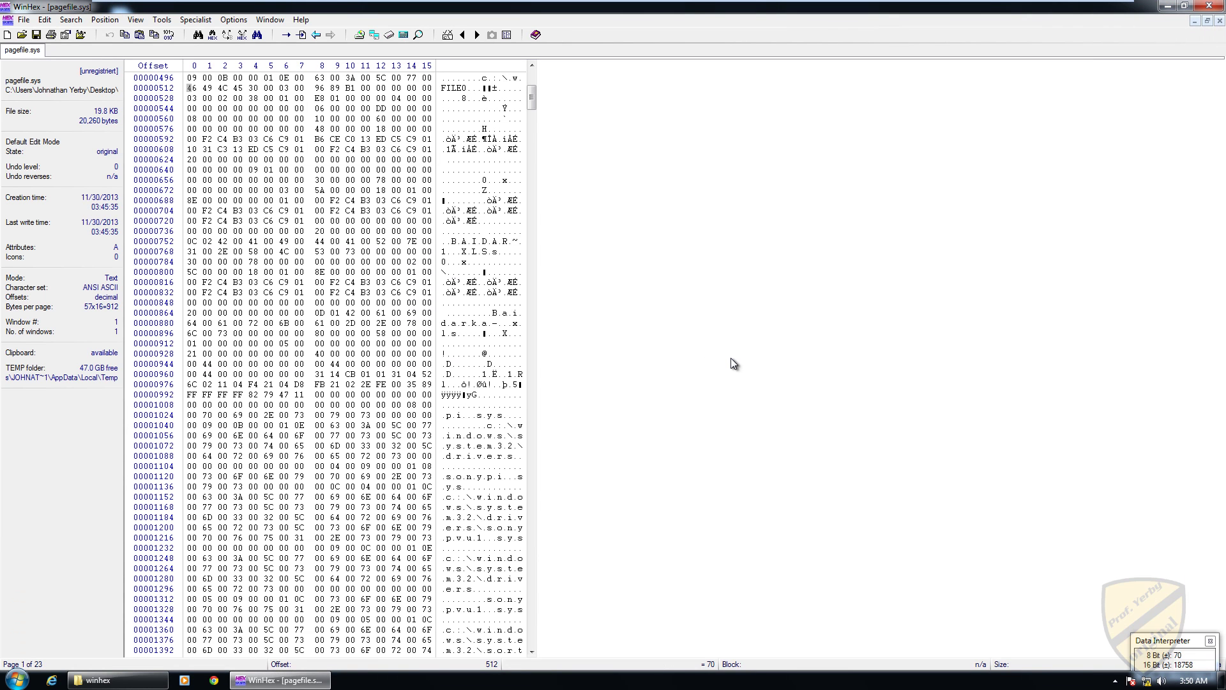
Step: Mark FILE0 header bytes 512–549 as a 38-byte block, Data Interpreter reading 100663296
{"action": "key", "text": "shift+Down"}
{"action": "key", "text": "shift+Down"}
{"action": "key", "text": "shift+Down"}
{"action": "key", "text": "shift+Down"}
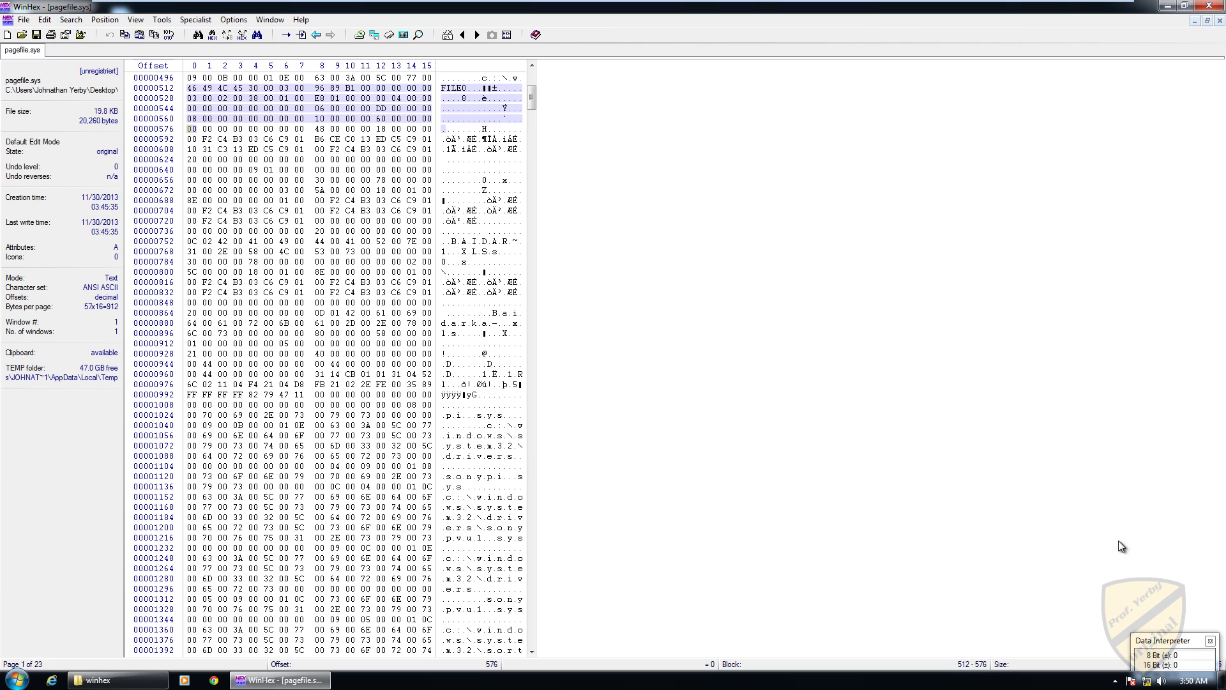
{"action": "left_click_drag", "start_coordinate": [1164, 641], "coordinate": [1152, 582]}
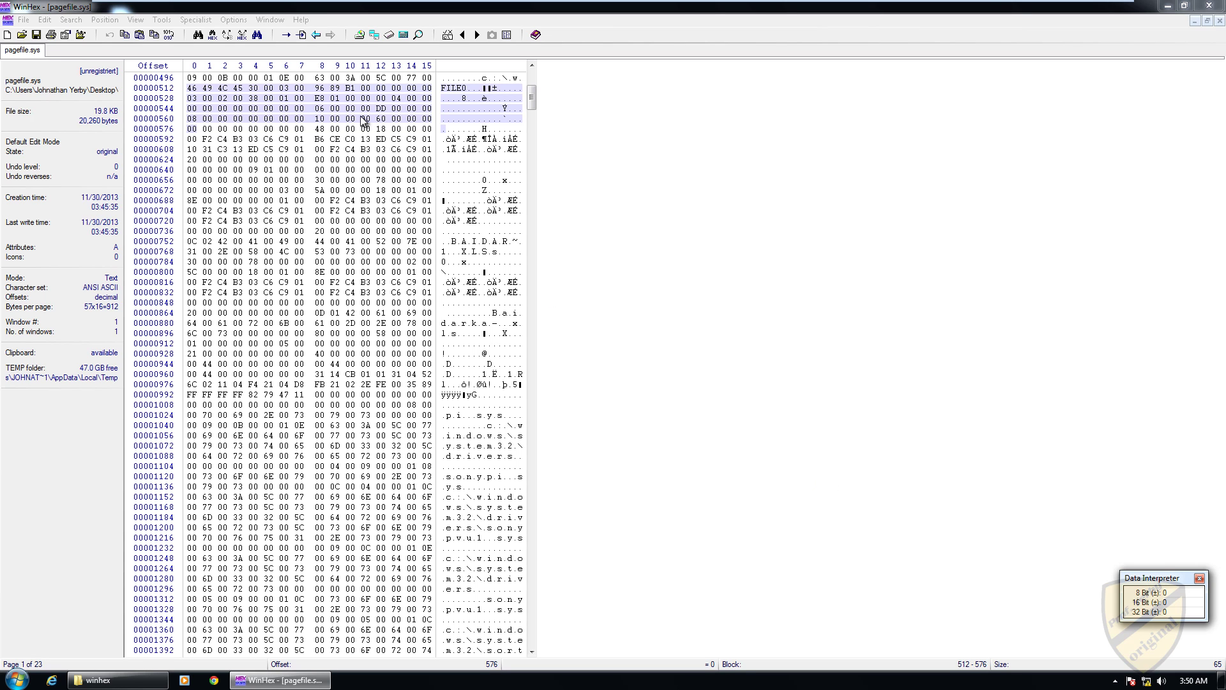
{"action": "left_click", "coordinate": [295, 87]}
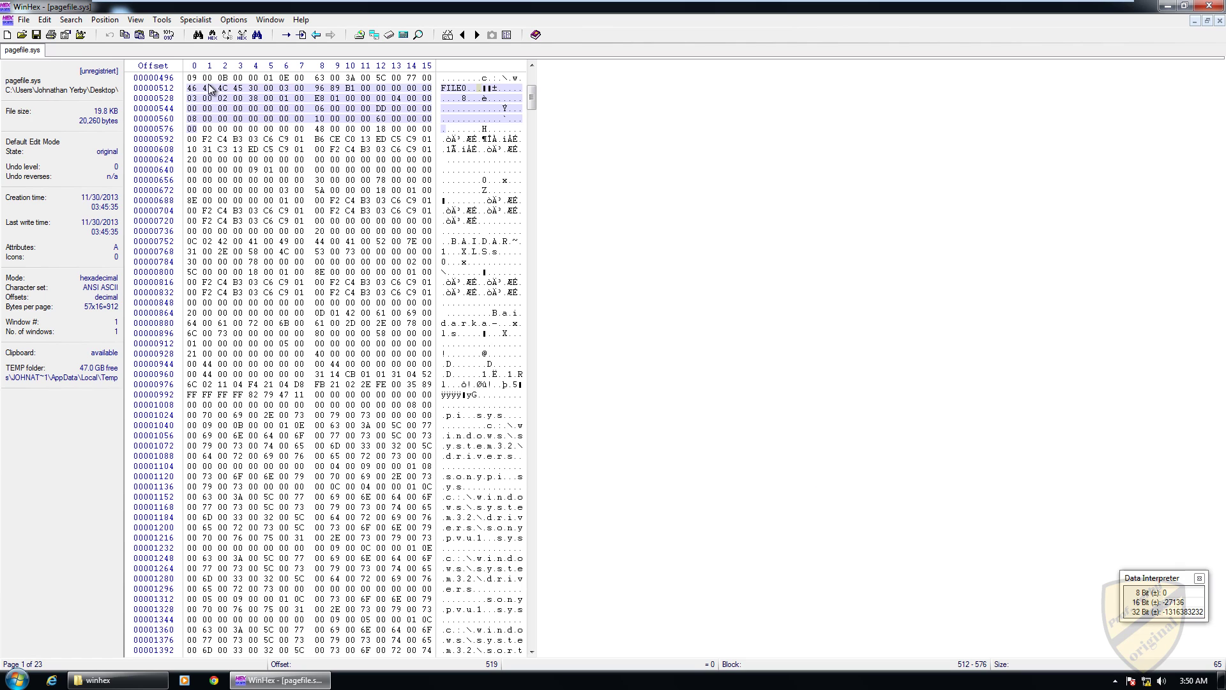
{"action": "key", "text": "Home"}
{"action": "key", "text": "shift+Down"}
{"action": "key", "text": "shift+Down"}
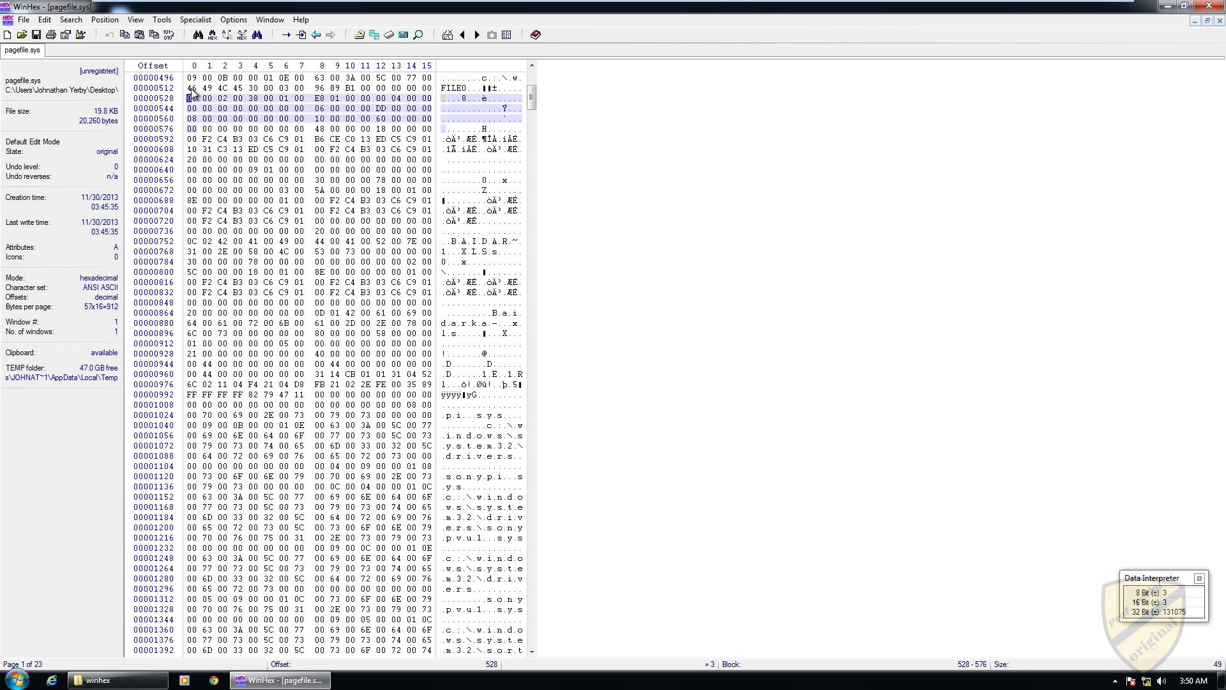
{"action": "key", "text": "Down"}
{"action": "left_click", "coordinate": [191, 89], "text": "shift"}
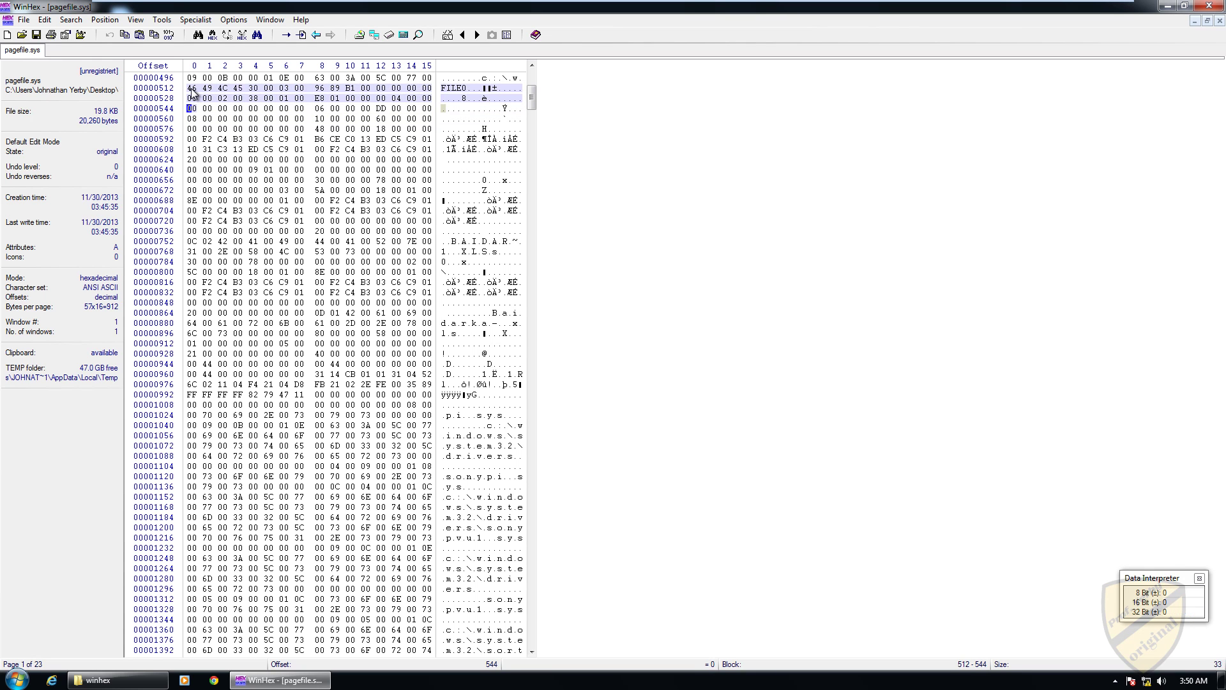
{"action": "key", "text": "shift+Down"}
{"action": "key", "text": "shift+Down"}
{"action": "key", "text": "shift+Down"}
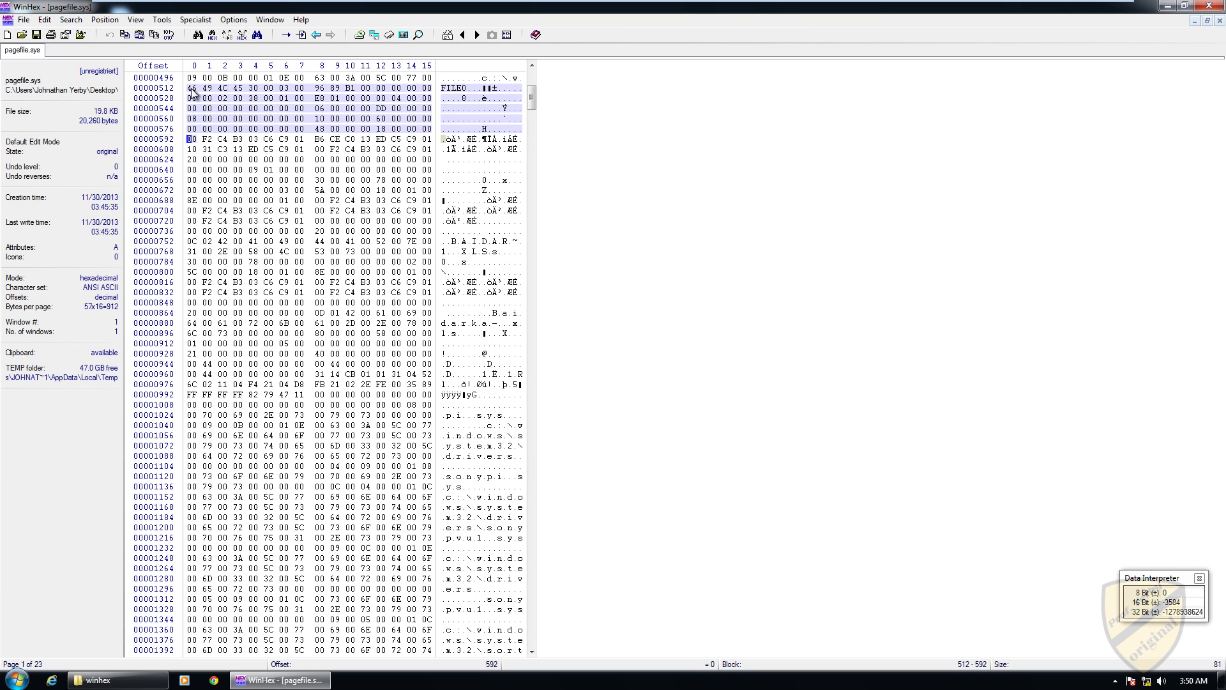
{"action": "key", "text": "shift+Up"}
{"action": "key", "text": "shift+Up"}
{"action": "key", "text": "shift+Up"}
{"action": "key", "text": "shift+Up"}
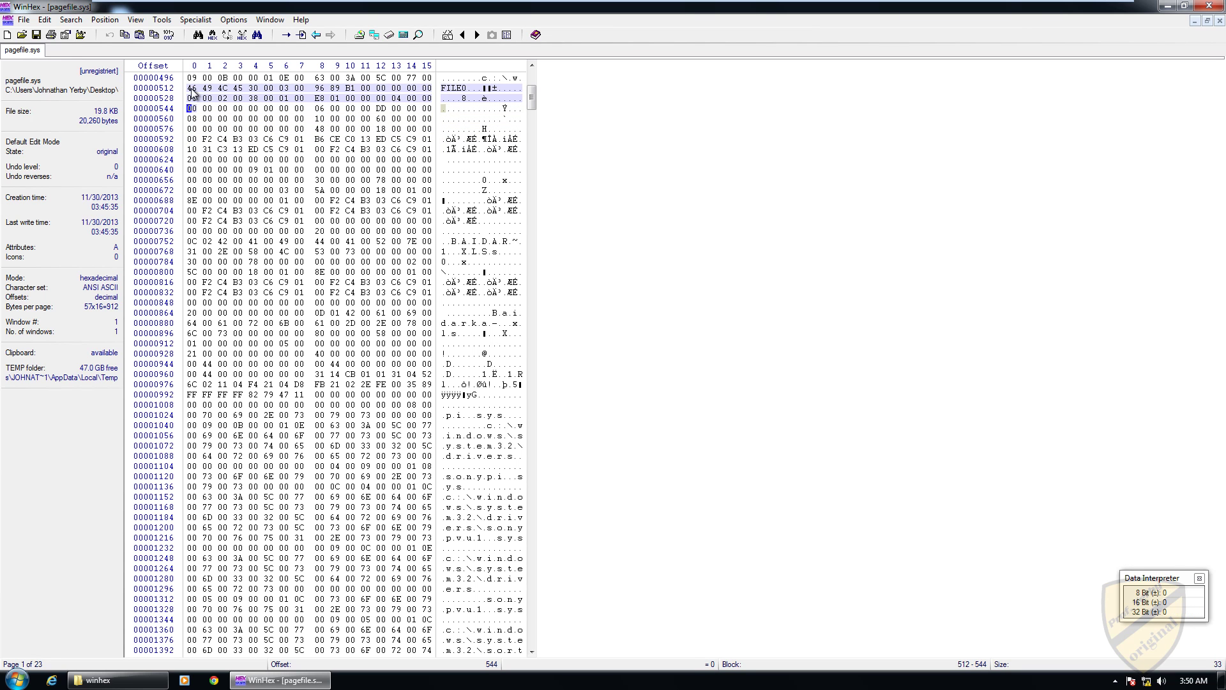
{"action": "key", "text": "shift+Right"}
{"action": "key", "text": "shift+Right"}
{"action": "key", "text": "shift+Right"}
{"action": "key", "text": "shift+Right"}
{"action": "key", "text": "shift+Right"}
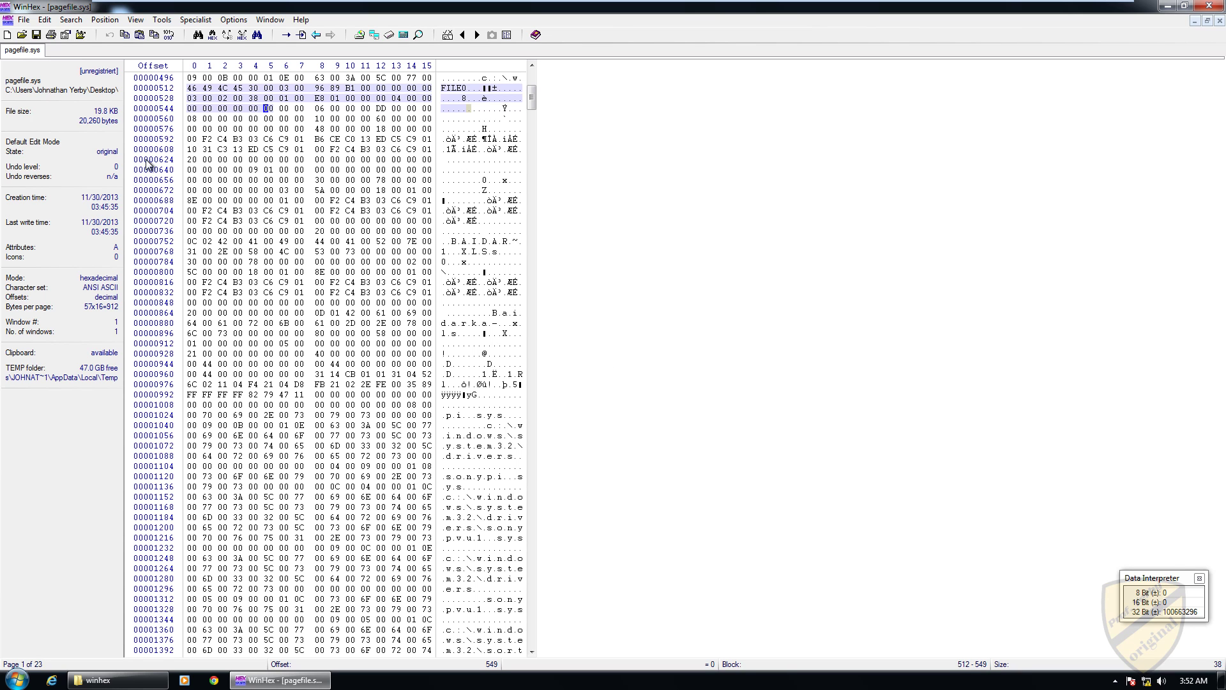
Step: Switch offsets to hexadecimal and put the caret on the FILE0 signature at 0x200
{"action": "left_click", "coordinate": [168, 107]}
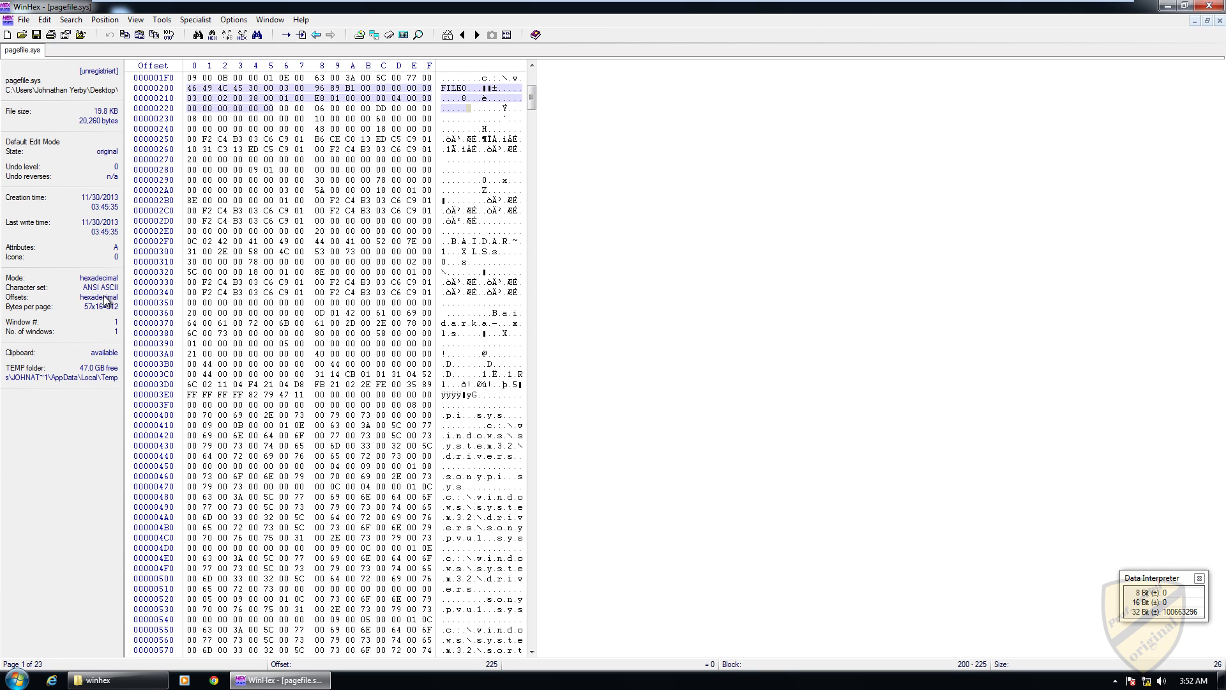
{"action": "left_click", "coordinate": [190, 89]}
Step: Select the FILE0 header block 200h–237h (38 bytes), reading 4096 at 16 and 32 bits
{"action": "key", "text": "shift+Down"}
{"action": "left_click", "coordinate": [191, 90]}
{"action": "key", "text": "shift+Down"}
{"action": "key", "text": "shift+Down"}
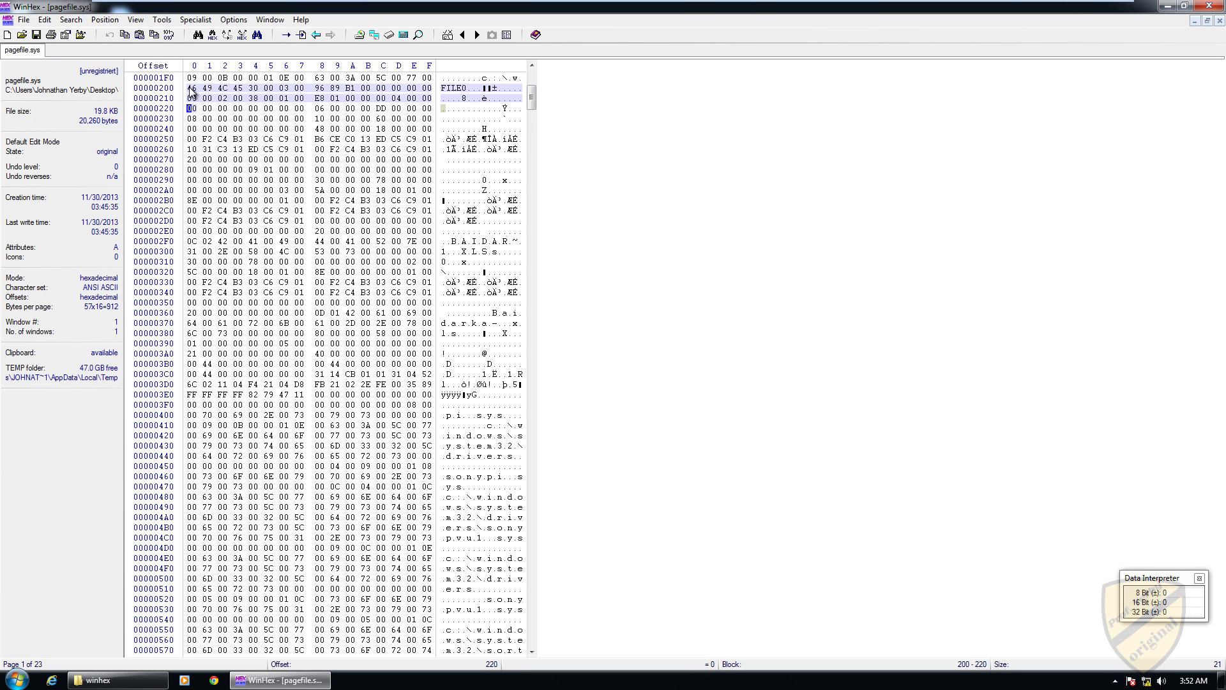
{"action": "key", "text": "shift+Down"}
{"action": "key", "text": "shift+Down"}
{"action": "key", "text": "shift+Up"}
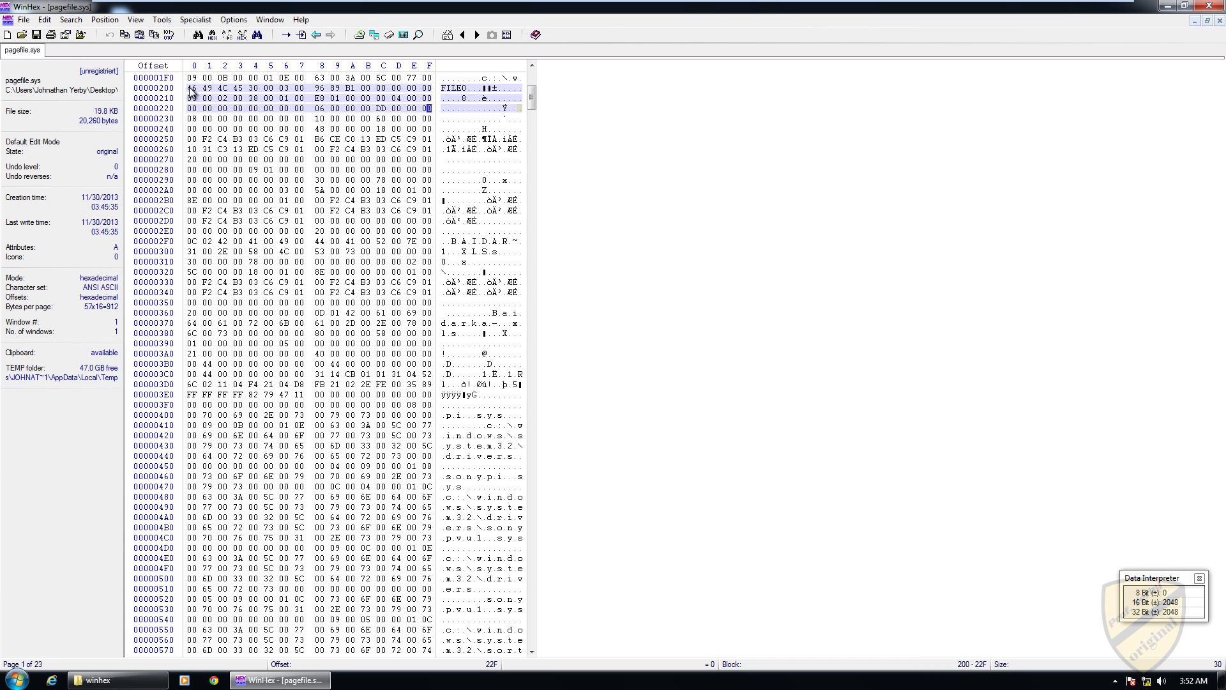
{"action": "key", "text": "shift+Right"}
{"action": "key", "text": "shift+Right"}
{"action": "key", "text": "shift+Right"}
{"action": "key", "text": "shift+Right"}
{"action": "key", "text": "shift+Right"}
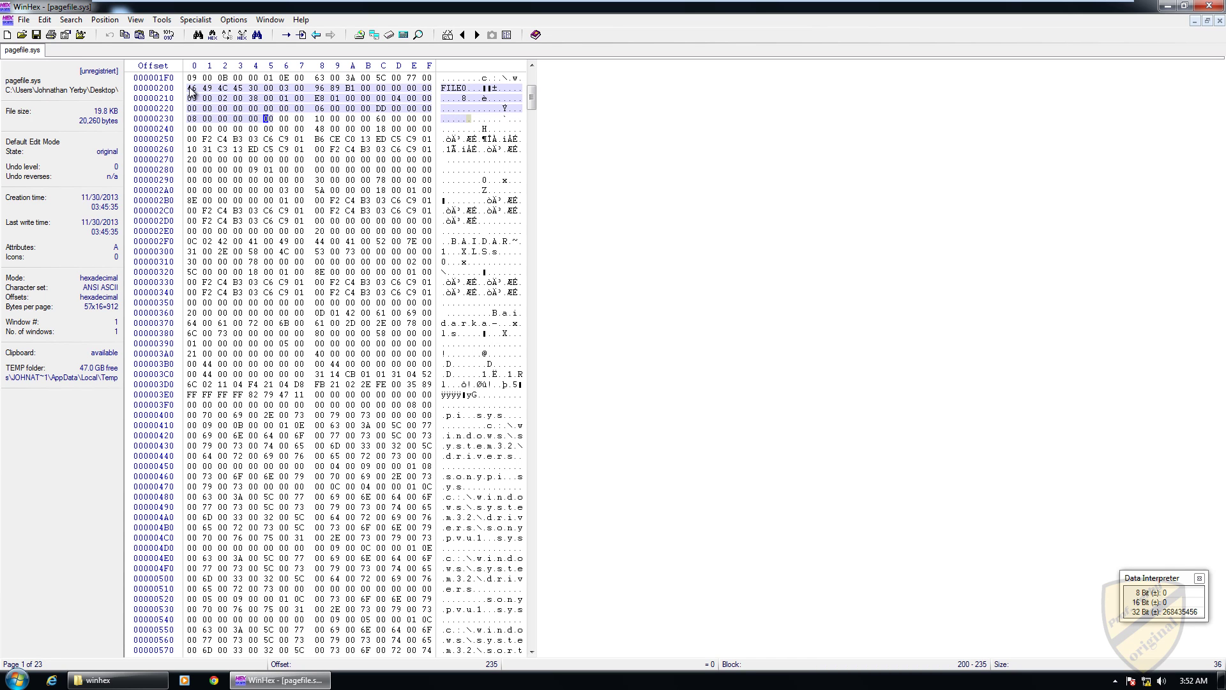
{"action": "key", "text": "shift+Right"}
{"action": "key", "text": "shift+Right"}
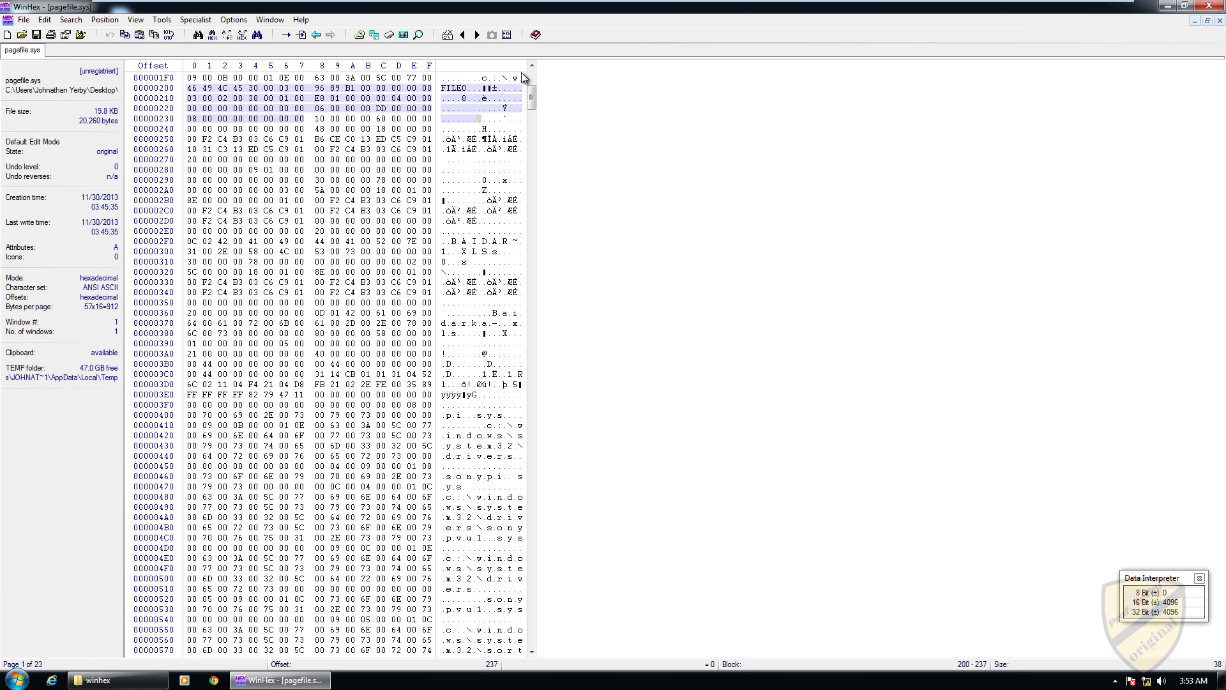
Step: Mark the first attribute block from type byte 10 at 0x238 through 0x297
{"action": "left_click", "coordinate": [320, 119]}
{"action": "key", "text": "shift+Down"}
{"action": "key", "text": "shift+Down"}
{"action": "key", "text": "shift+Down"}
{"action": "key", "text": "shift+Down"}
{"action": "key", "text": "shift+Down"}
{"action": "key", "text": "shift+Down"}
{"action": "key", "text": "shift+Down"}
{"action": "key", "text": "shift+Down"}
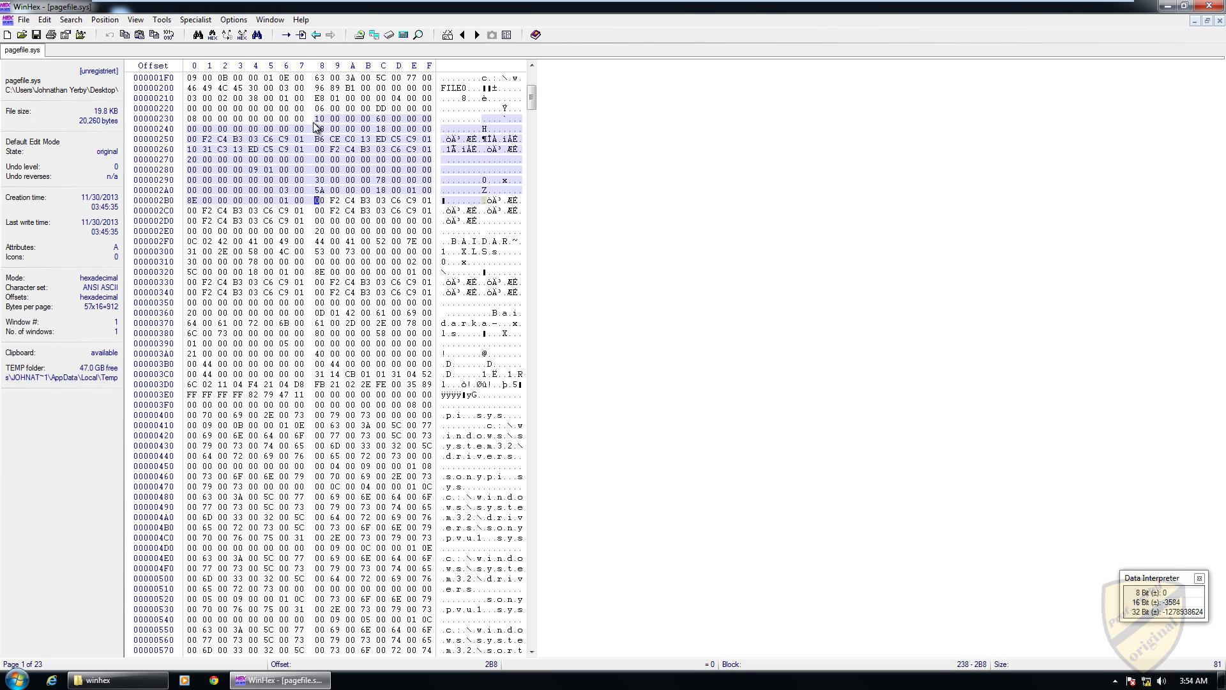
{"action": "key", "text": "shift+Up"}
{"action": "key", "text": "shift+Up"}
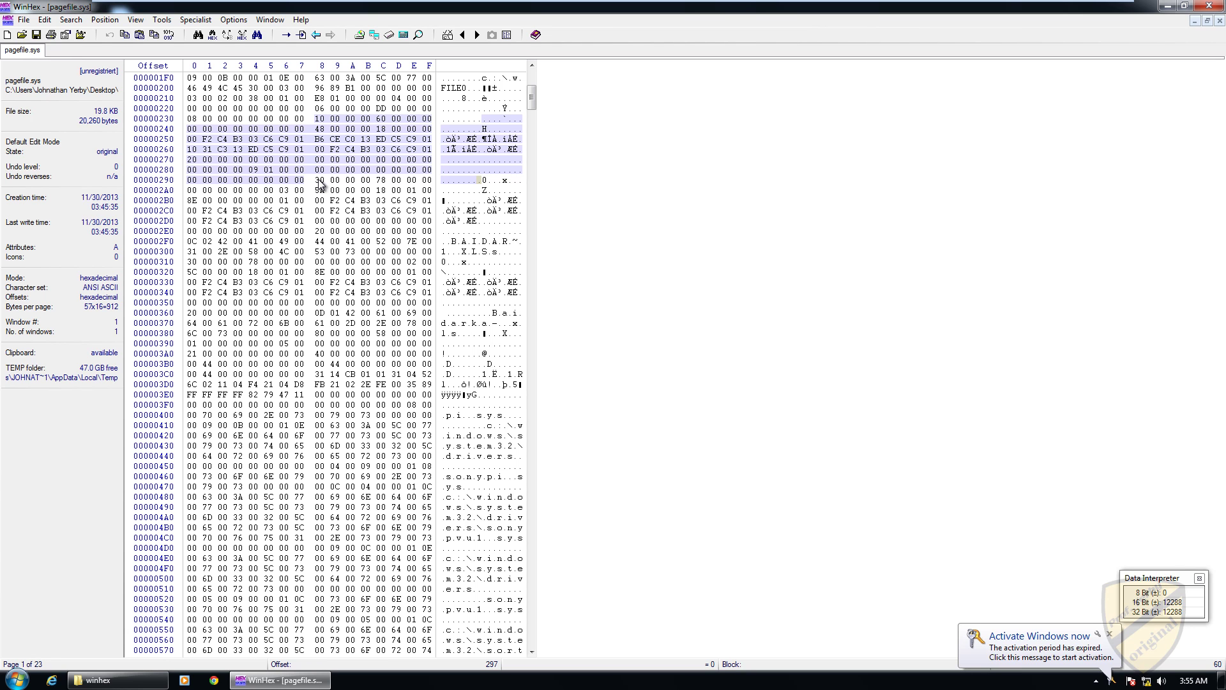
Step: Mark the type 30 attribute block 298h–30Fh holding the BAIDAR~1.XLS name
{"action": "left_click", "coordinate": [319, 180]}
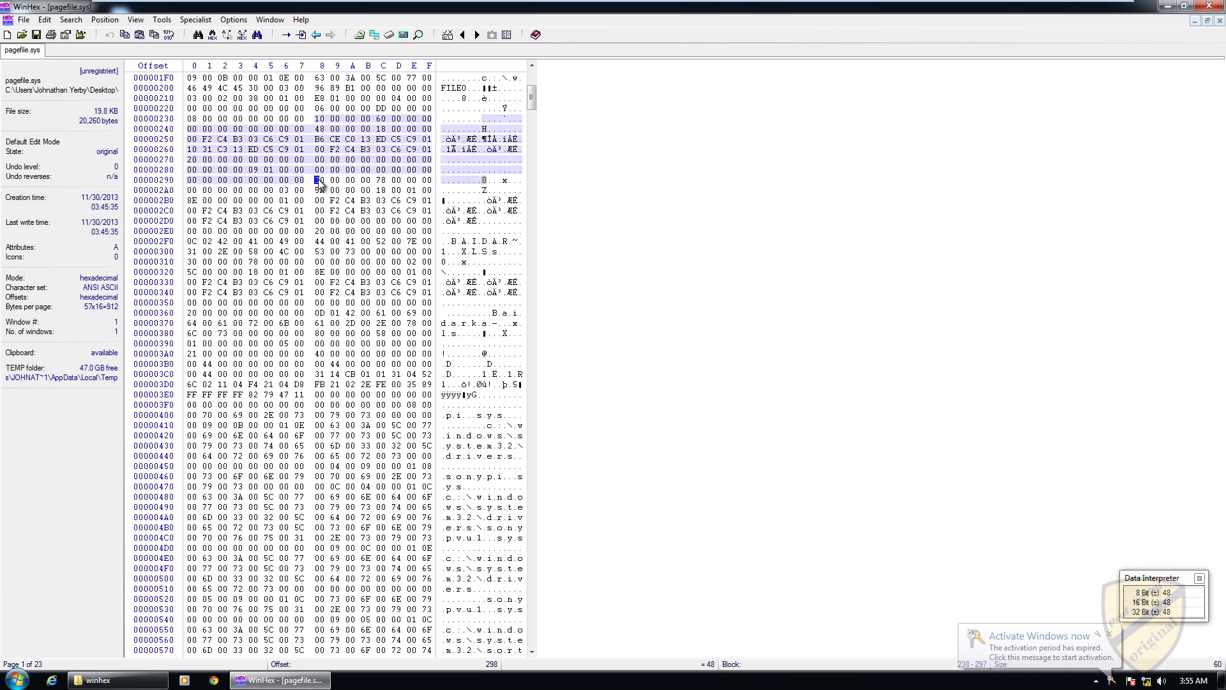
{"action": "key", "text": "shift+Down"}
{"action": "key", "text": "shift+Down"}
{"action": "key", "text": "shift+Down"}
{"action": "key", "text": "shift+Down"}
{"action": "key", "text": "shift+Down"}
{"action": "key", "text": "shift+Down"}
{"action": "key", "text": "shift+Down"}
{"action": "key", "text": "shift+Down"}
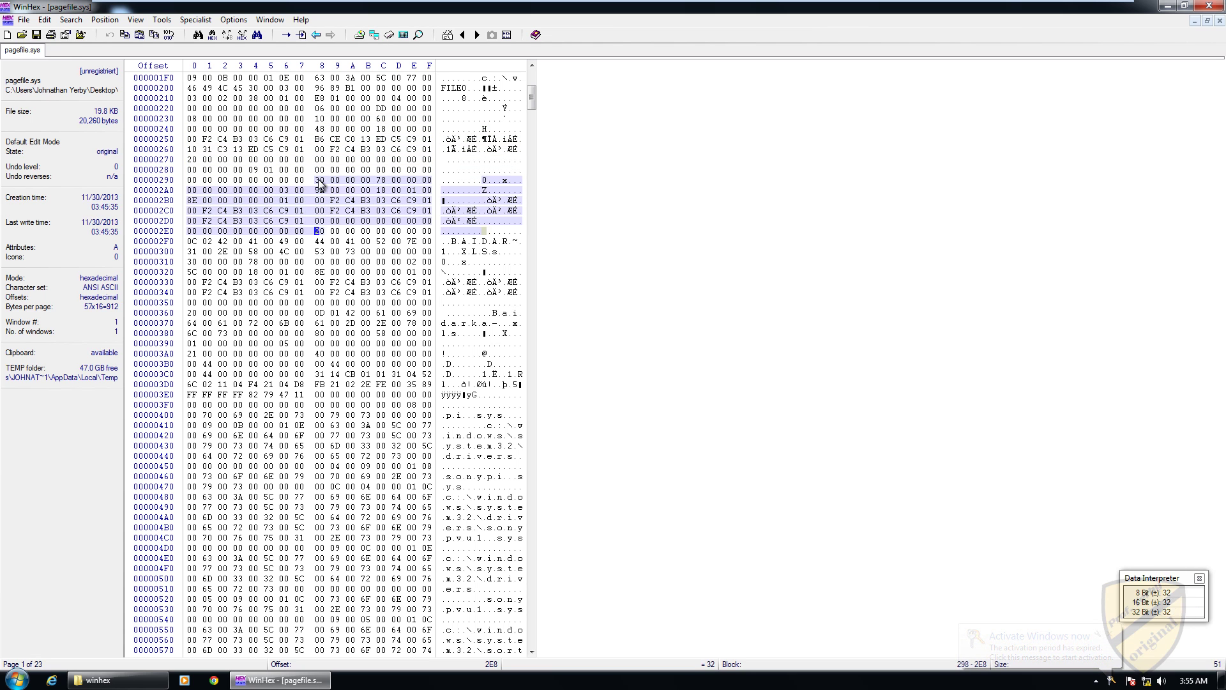
{"action": "key", "text": "shift+Up"}
{"action": "key", "text": "shift+Left"}
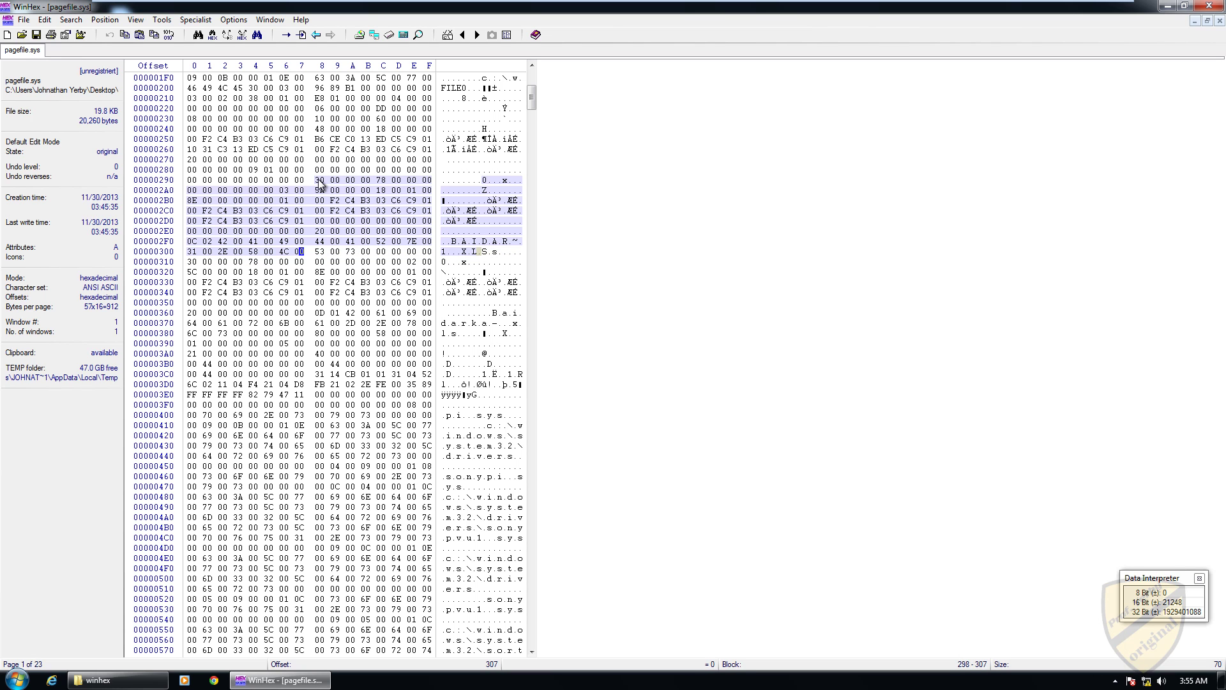
{"action": "key", "text": "shift+Right"}
{"action": "key", "text": "shift+Right"}
{"action": "key", "text": "shift+Right"}
{"action": "key", "text": "shift+Right"}
{"action": "key", "text": "shift+Right"}
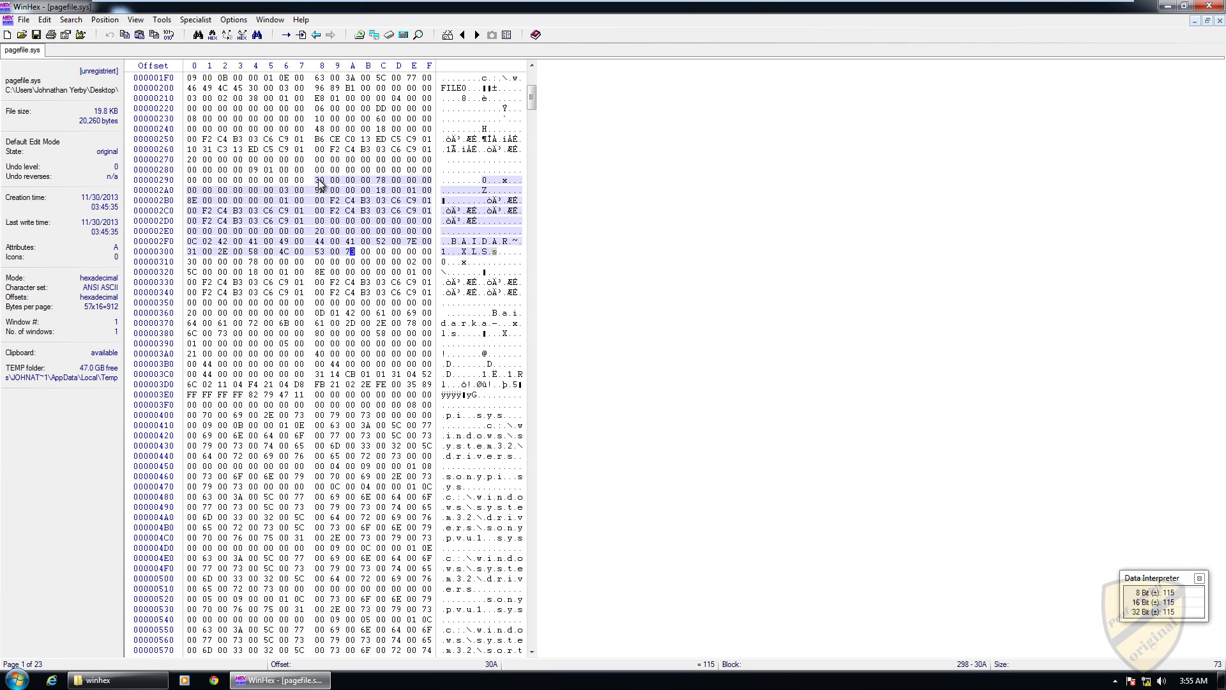
{"action": "key", "text": "shift+Right"}
{"action": "key", "text": "shift+Right"}
{"action": "key", "text": "shift+Right"}
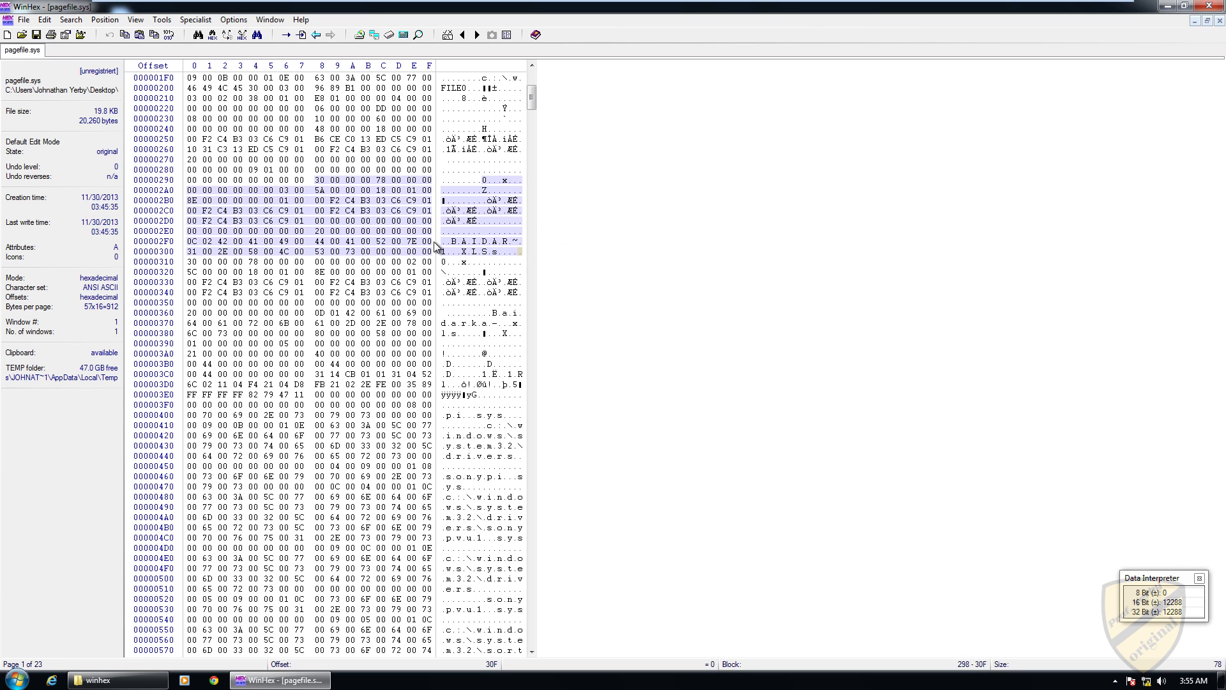
Step: Mark the attribute block from 0x310 through 0x38F
{"action": "left_click", "coordinate": [189, 262]}
{"action": "key", "text": "shift+Down"}
{"action": "key", "text": "shift+Down"}
{"action": "key", "text": "shift+Down"}
{"action": "key", "text": "shift+Down"}
{"action": "key", "text": "shift+Down"}
{"action": "key", "text": "shift+Down"}
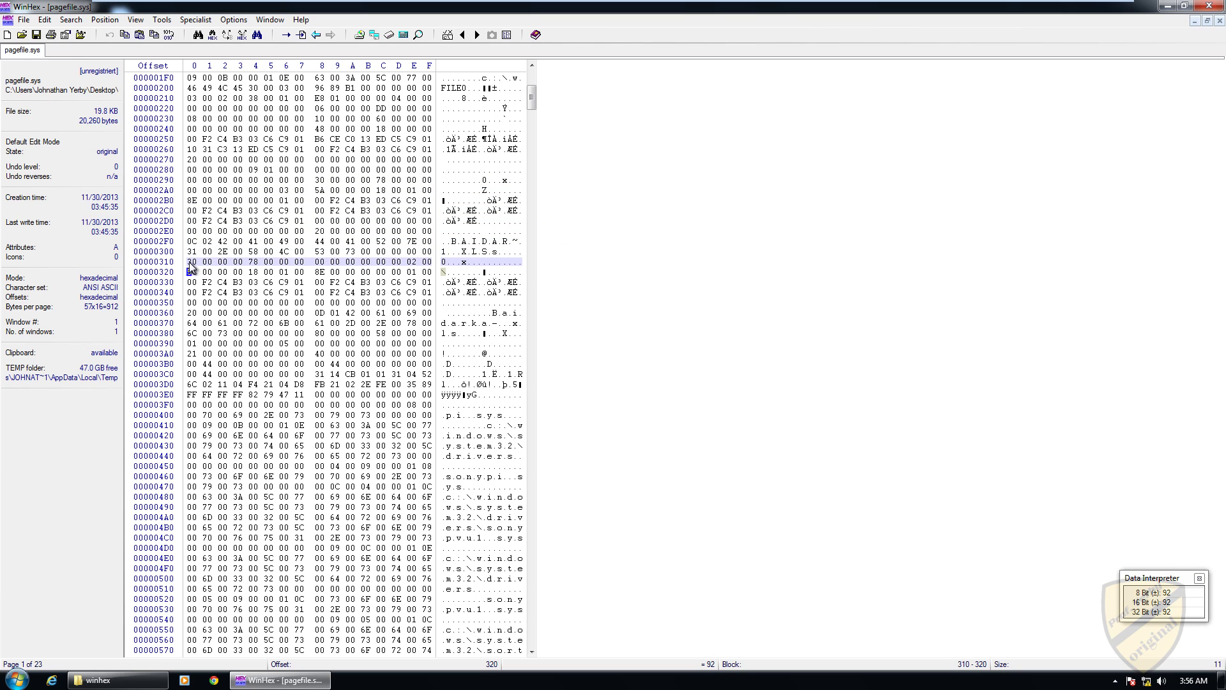
{"action": "key", "text": "shift+Down"}
{"action": "key", "text": "shift+Down"}
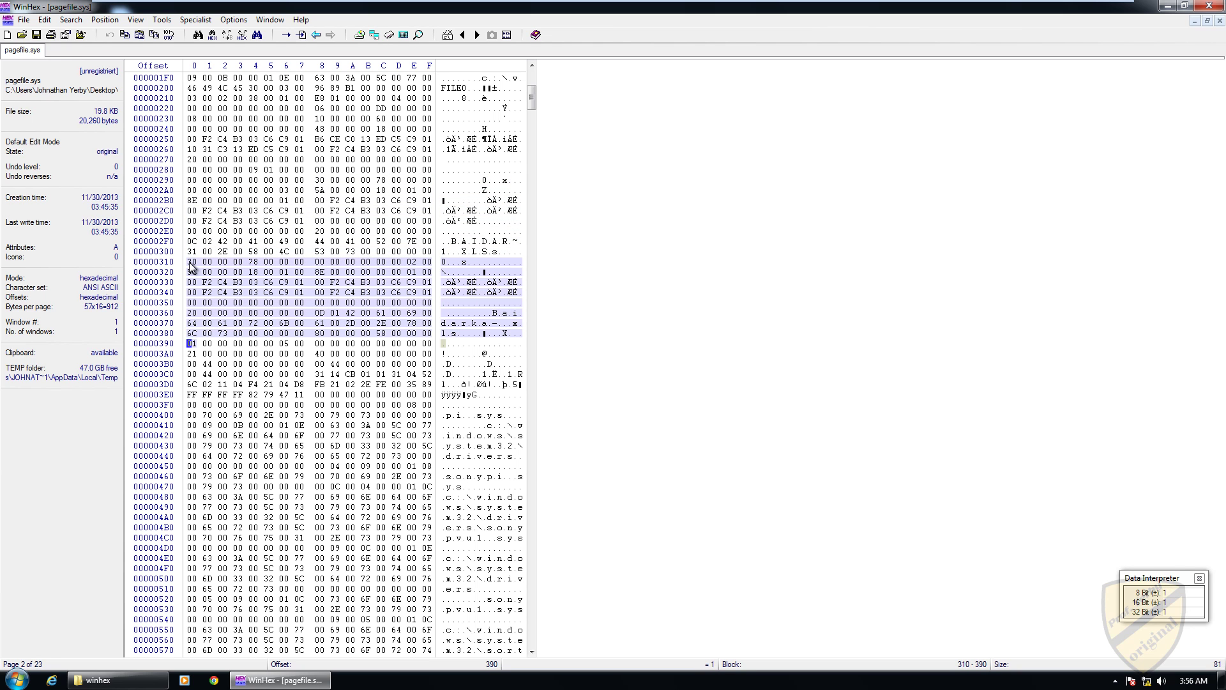
{"action": "key", "text": "shift+Left"}
{"action": "left_click", "coordinate": [189, 261]}
Step: Mark the block starting at byte 80 at 0x388 through offset 0x3C7
{"action": "left_click", "coordinate": [317, 335]}
{"action": "key", "text": "shift+Down"}
{"action": "key", "text": "shift+Down"}
{"action": "key", "text": "shift+Down"}
{"action": "key", "text": "shift+Down"}
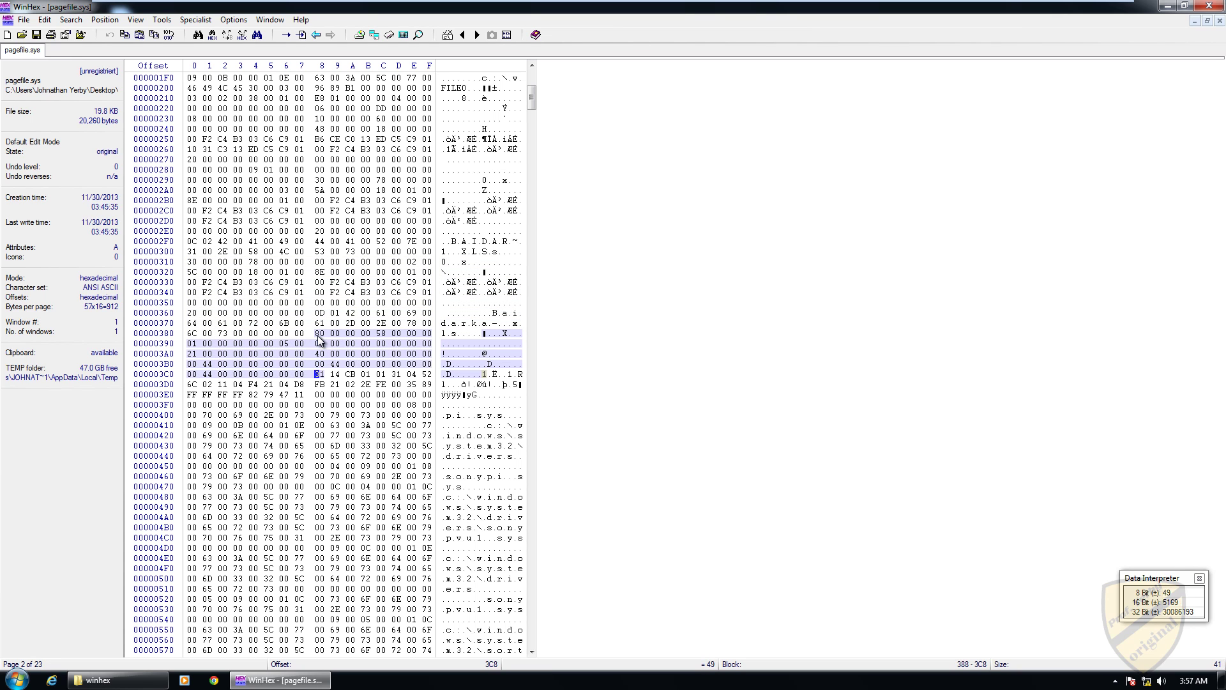
{"action": "key", "text": "shift+Left"}
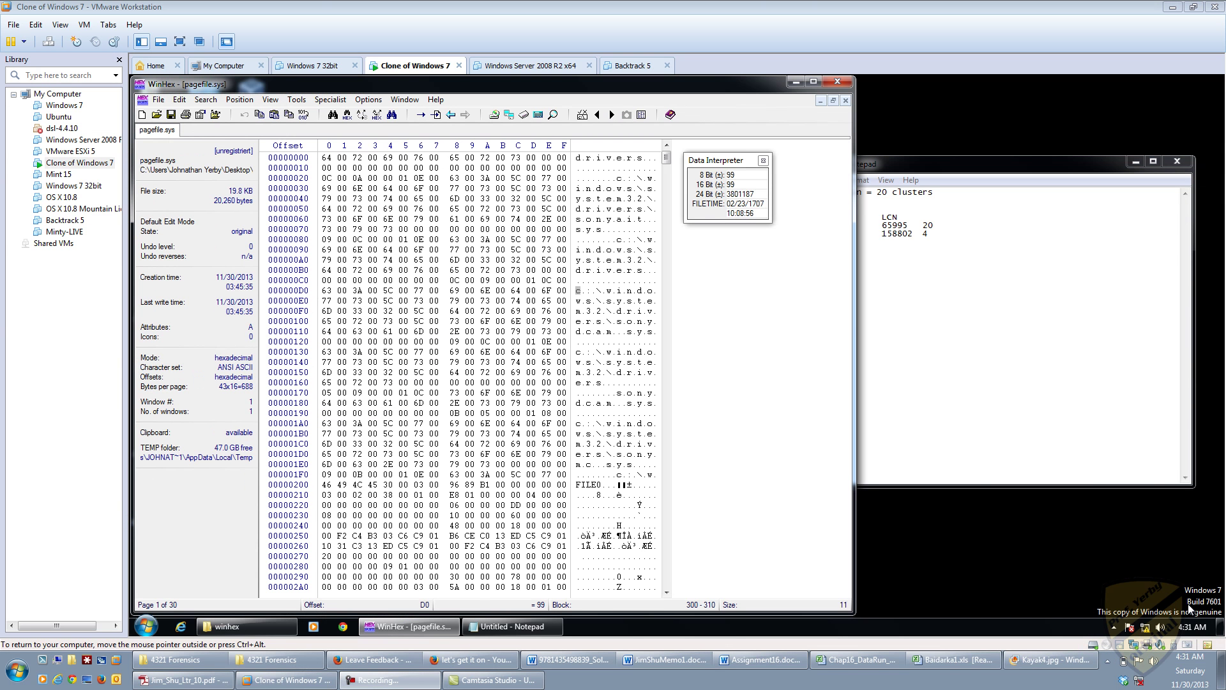
Step: Open the Search menu in the virtual machine's WinHex window
{"action": "left_click", "coordinate": [210, 102]}
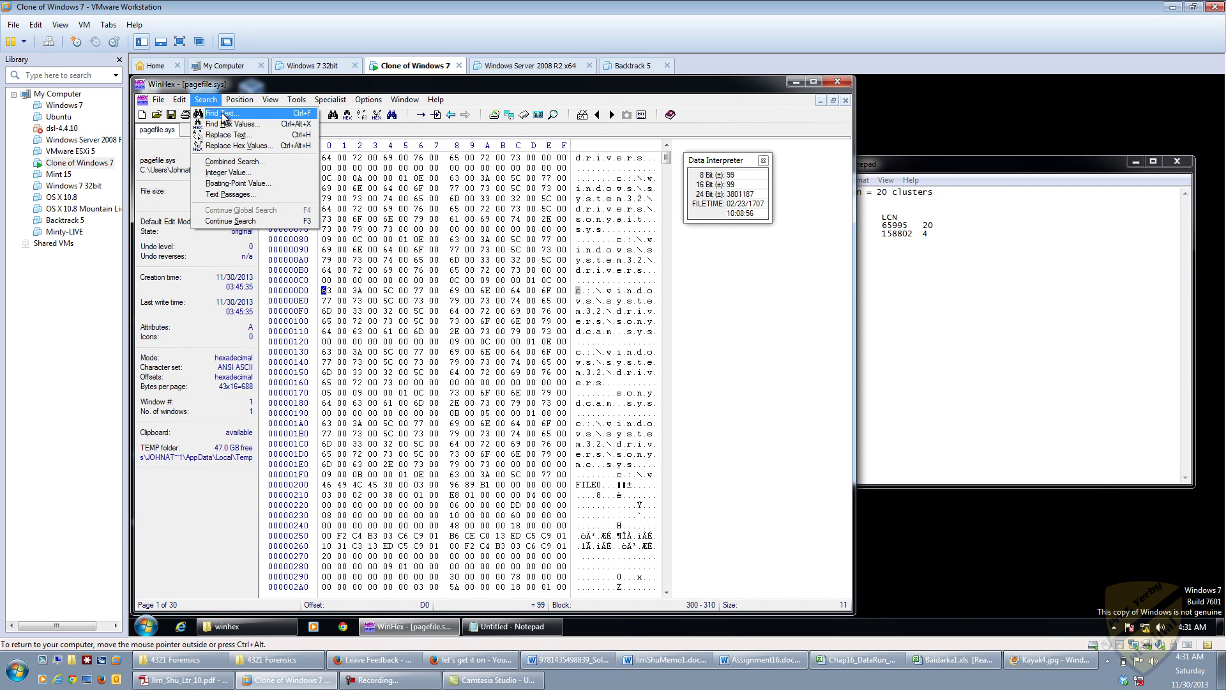
Step: Find the Unicode, match-case text BAIDAR, then read the byte at offset 300 as 49
{"action": "left_click", "coordinate": [223, 115]}
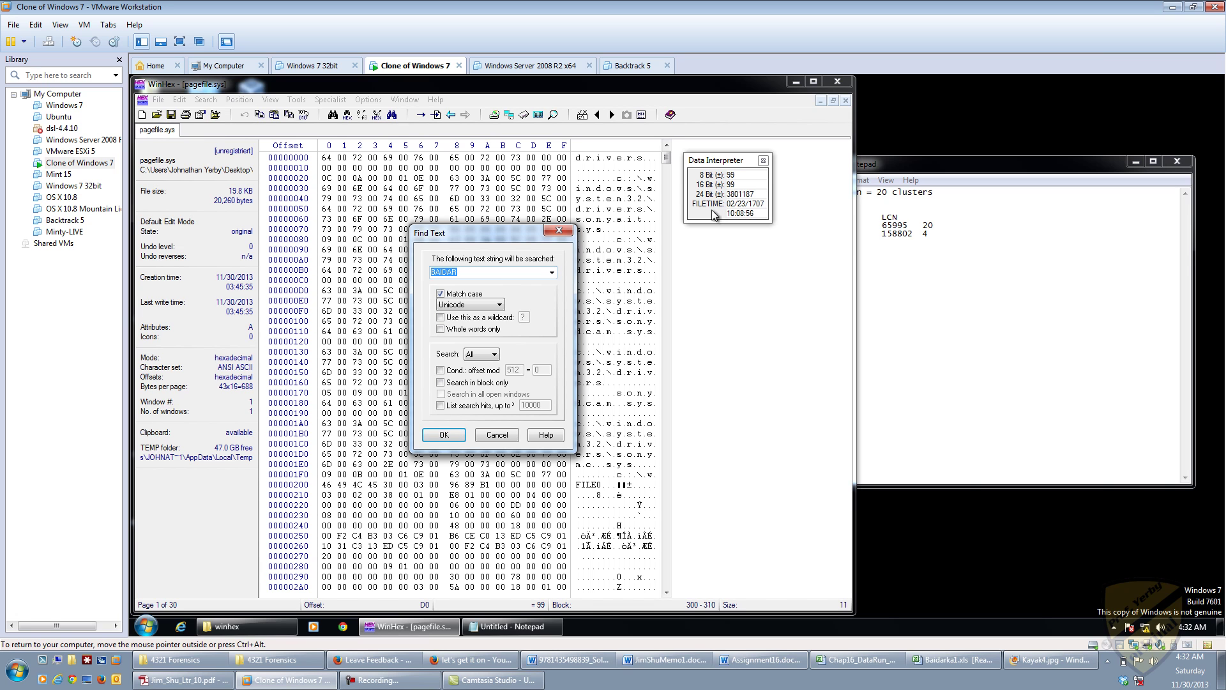
{"action": "left_click", "coordinate": [434, 436]}
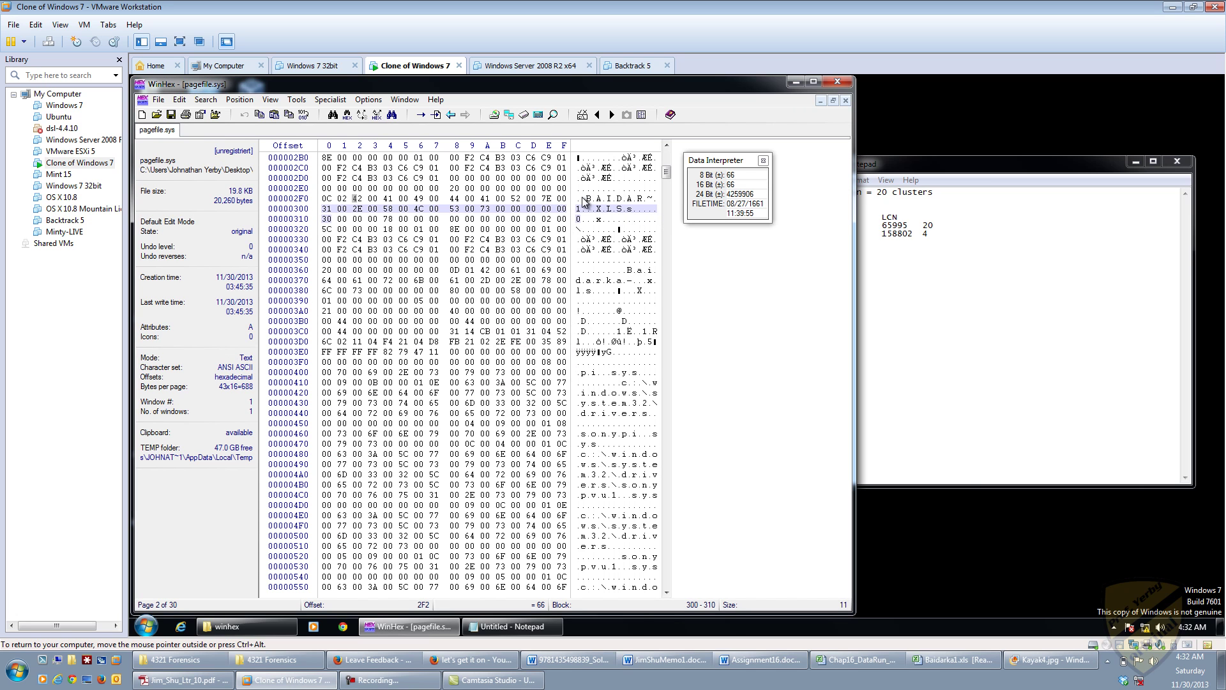
{"action": "left_click", "coordinate": [327, 209]}
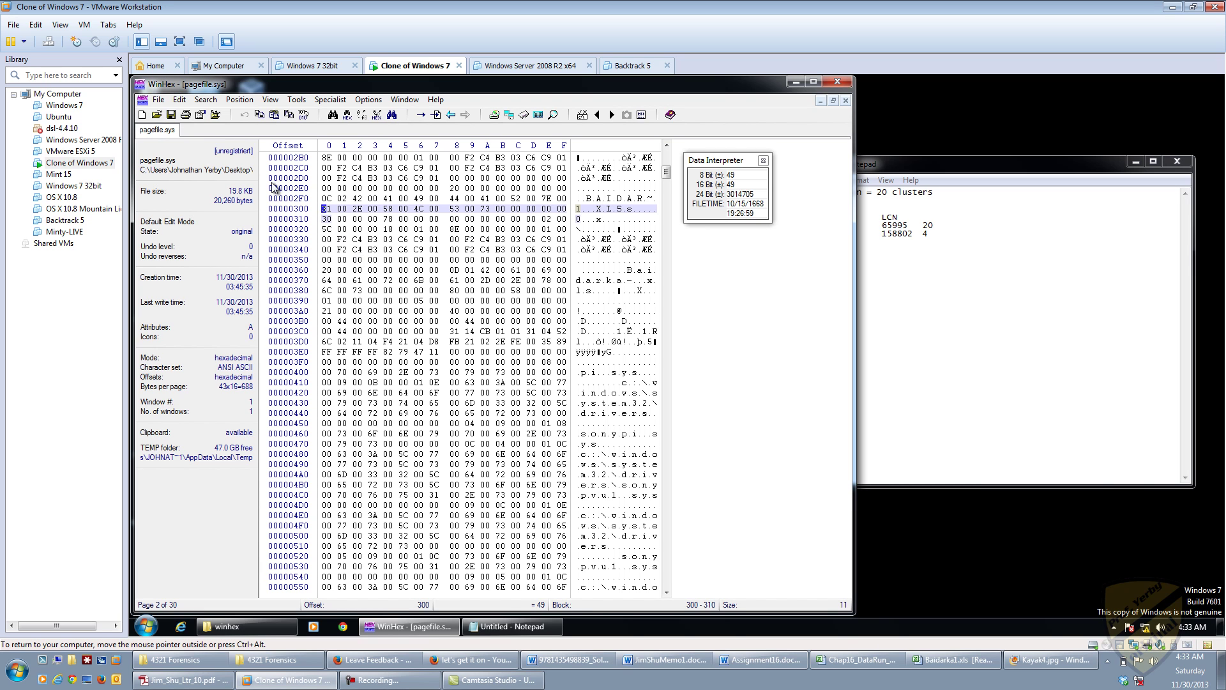
Step: Search pagefile.sys for the text BAIDAR
{"action": "left_click", "coordinate": [185, 100]}
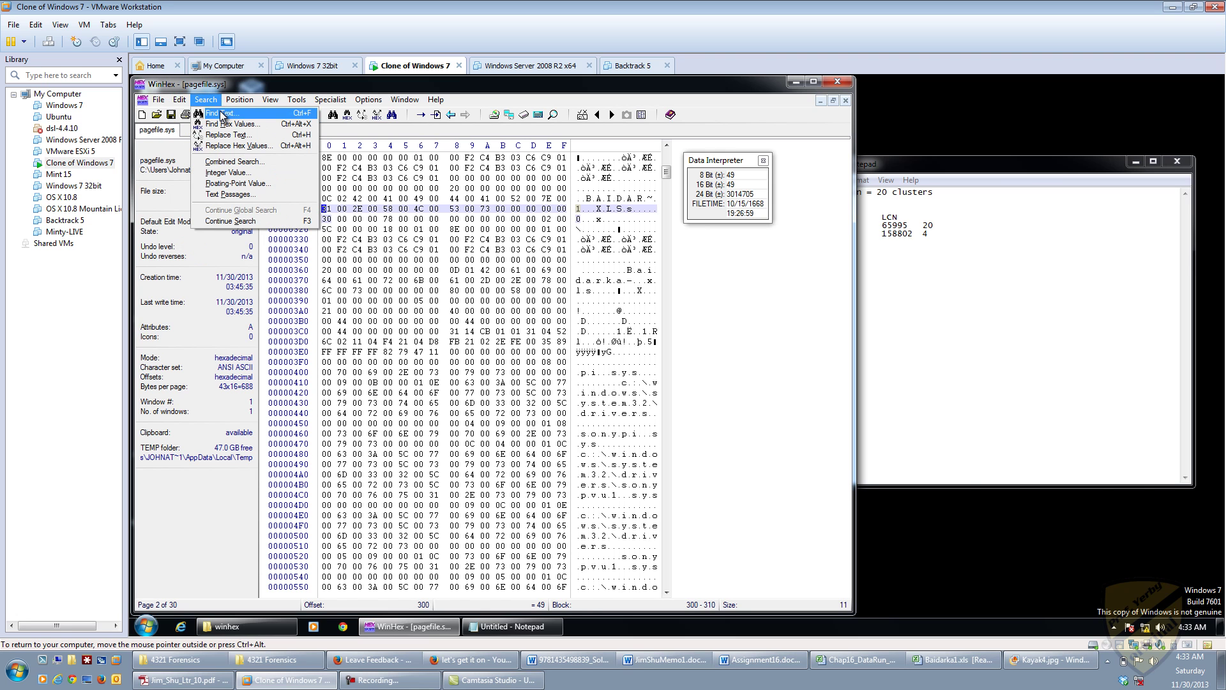
{"action": "left_click", "coordinate": [219, 114]}
{"action": "left_click", "coordinate": [449, 435]}
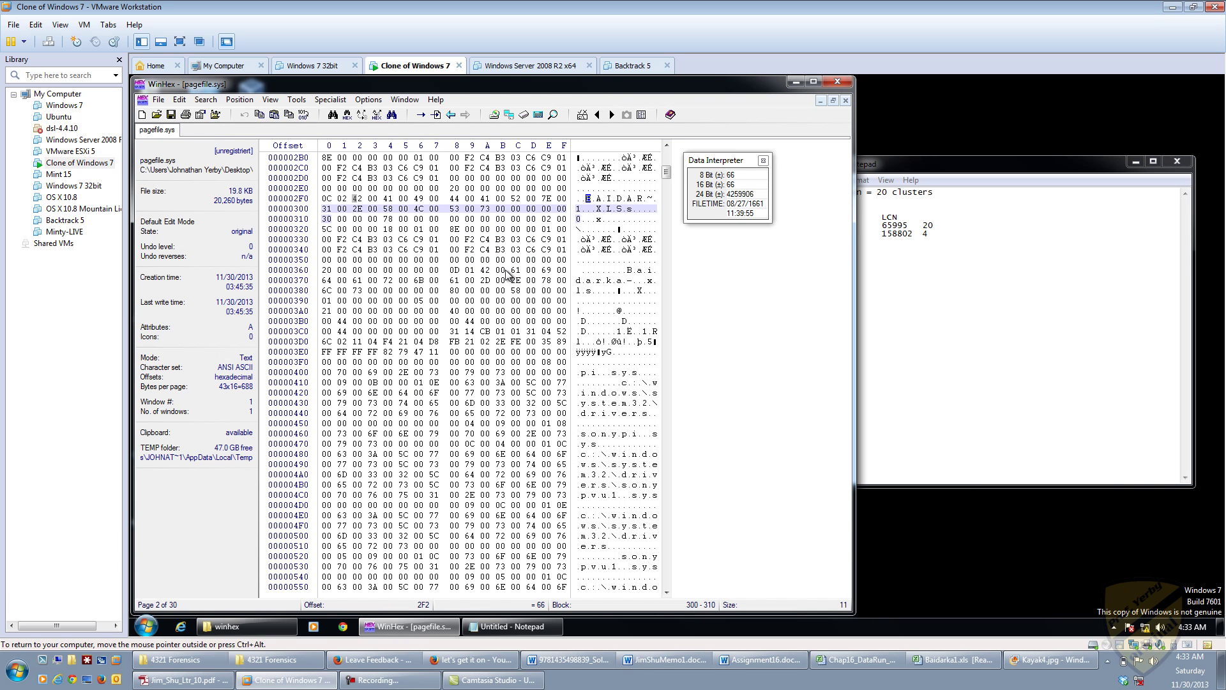
Step: Step from offset 300 down through the rows toward the data-run bytes at row 3C0
{"action": "left_click", "coordinate": [326, 209]}
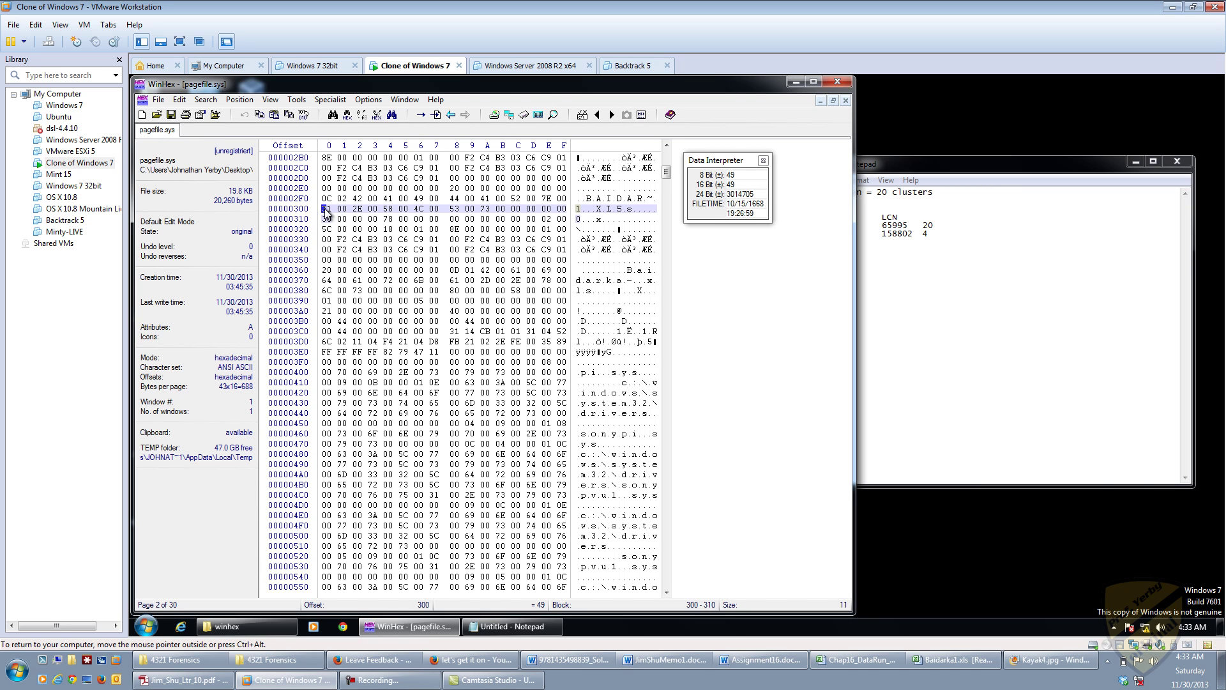
{"action": "key", "text": "Down"}
{"action": "key", "text": "Down"}
{"action": "key", "text": "Up"}
{"action": "key", "text": "Down"}
{"action": "key", "text": "Down"}
{"action": "key", "text": "Down"}
{"action": "key", "text": "Down"}
{"action": "key", "text": "Down"}
{"action": "key", "text": "Down"}
{"action": "key", "text": "Down"}
{"action": "key", "text": "Down"}
{"action": "key", "text": "Down"}
{"action": "key", "text": "Down"}
{"action": "key", "text": "Down"}
Step: Decode the byte at offset 3C9 as the 8-bit value 20, the first run's cluster count
{"action": "key", "text": "Right"}
{"action": "key", "text": "Right"}
{"action": "key", "text": "Right"}
{"action": "key", "text": "Right"}
{"action": "key", "text": "Right"}
{"action": "key", "text": "Right"}
{"action": "key", "text": "Right"}
{"action": "key", "text": "Right"}
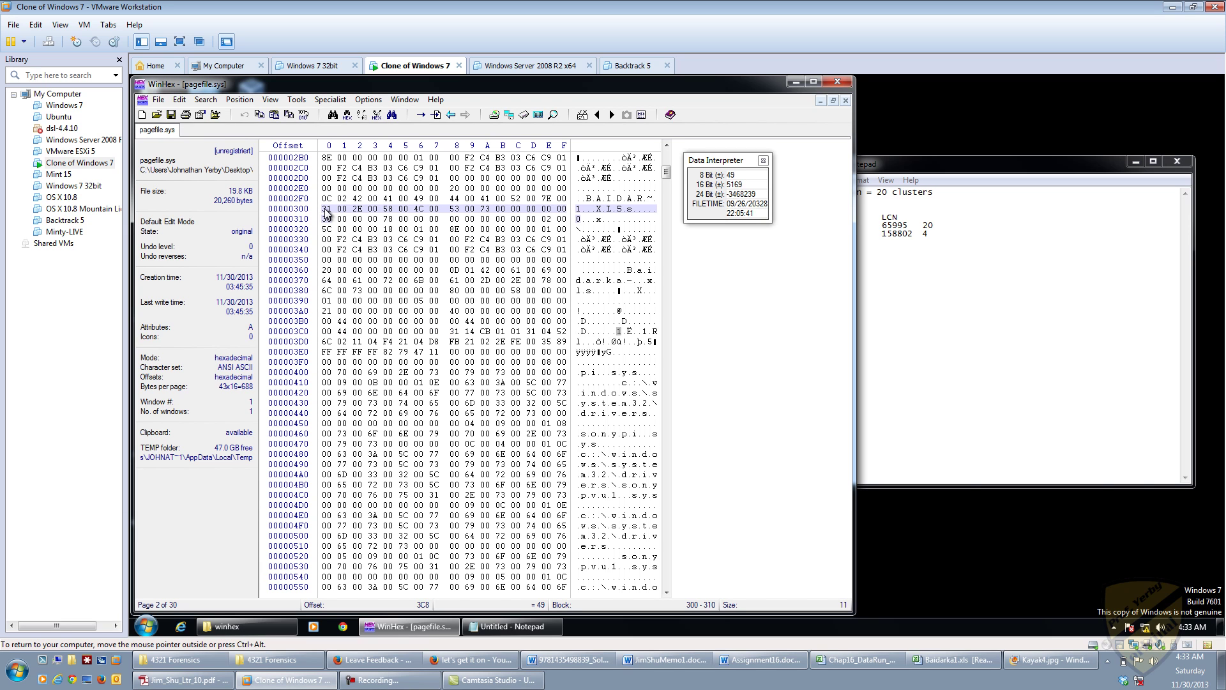
{"action": "key", "text": "Right"}
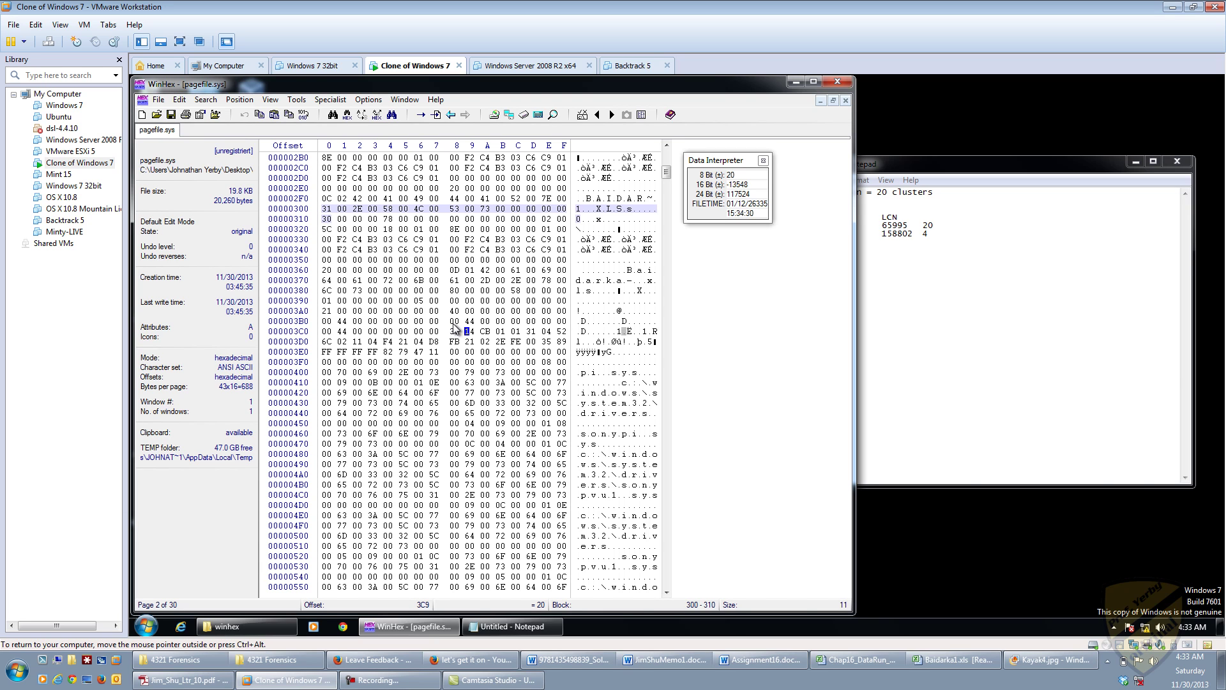
{"action": "left_click", "coordinate": [326, 210]}
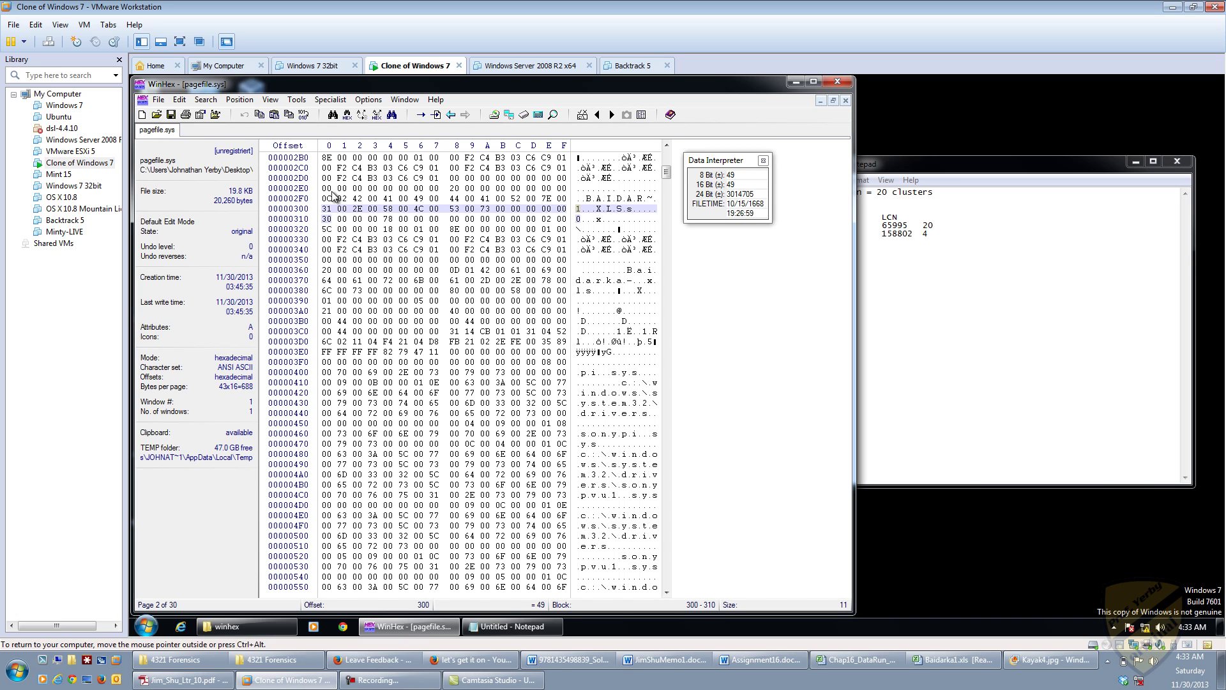
{"action": "left_click", "coordinate": [454, 332]}
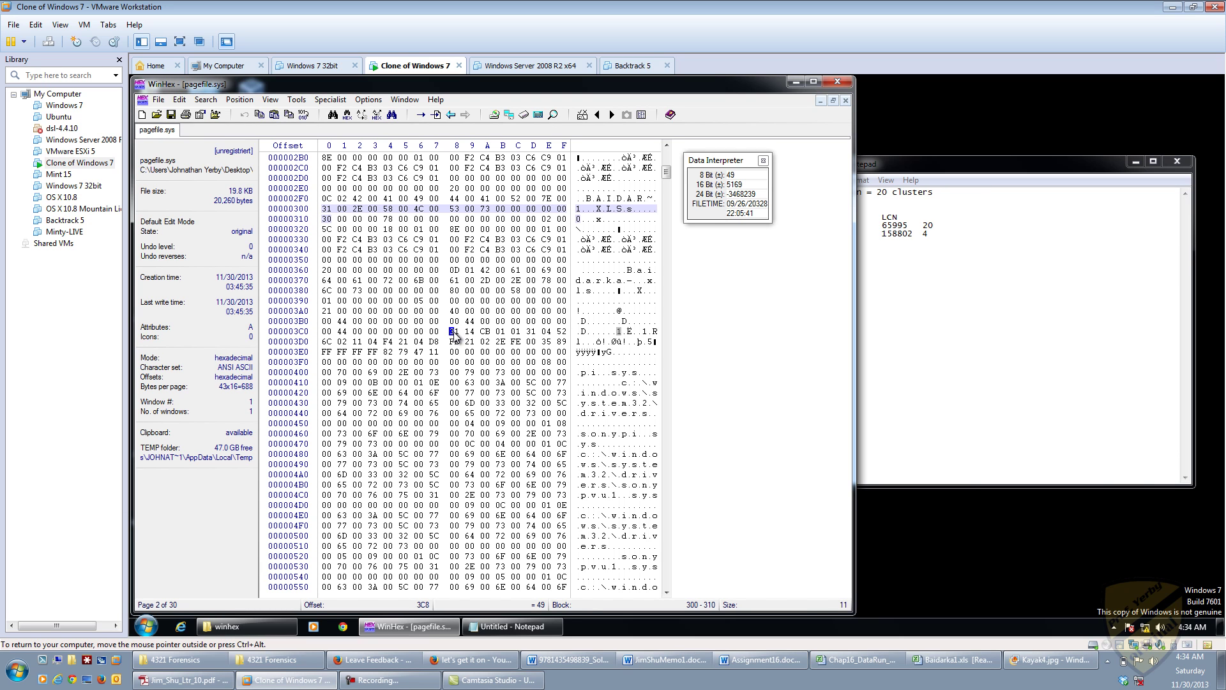
{"action": "key", "text": "Right"}
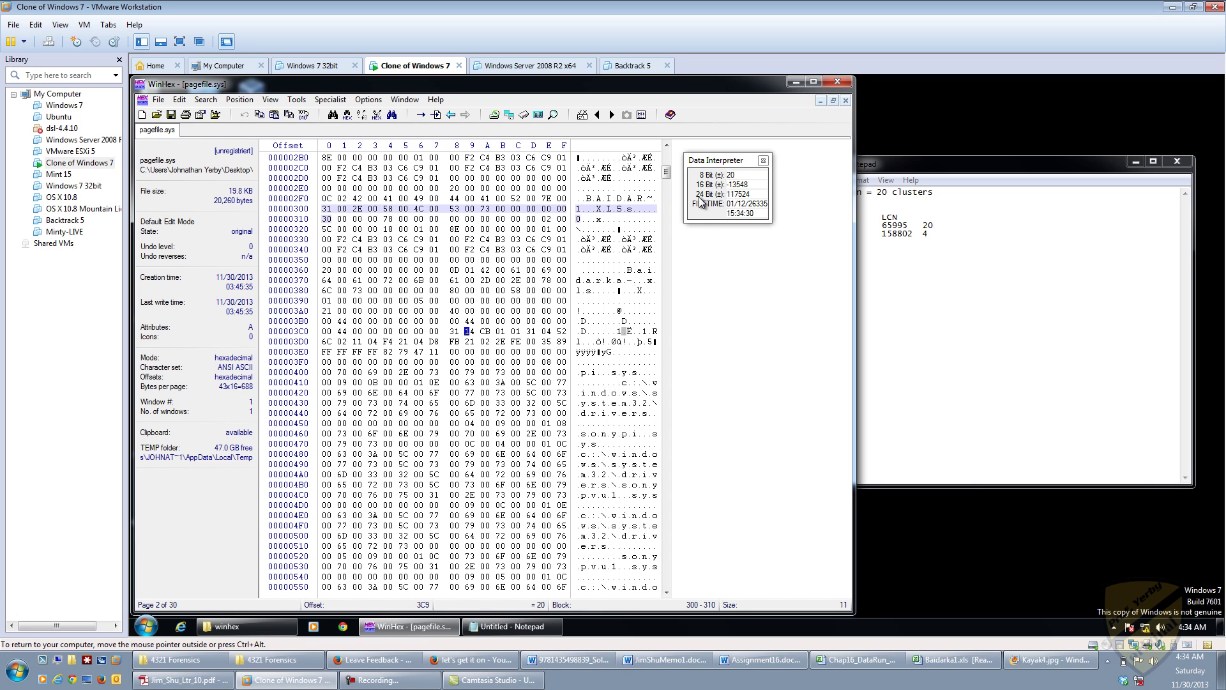
{"action": "double_click", "coordinate": [734, 174]}
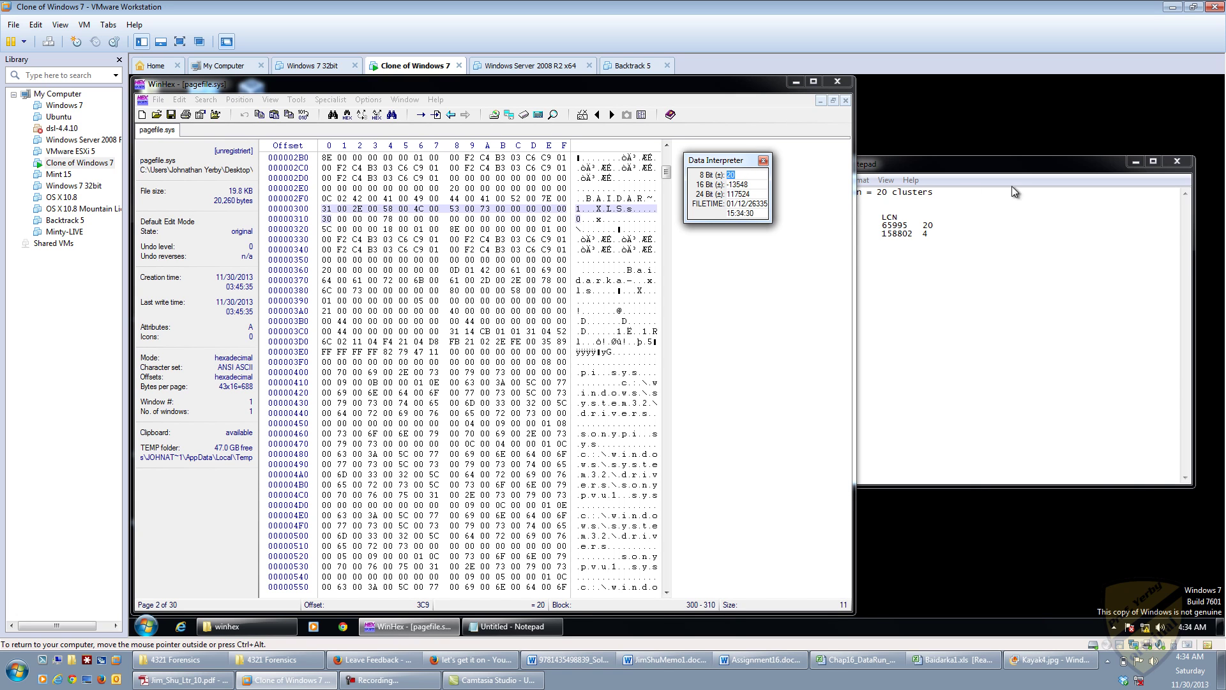
Step: Add '# clusters' and 'CALCULATE' headings beside the cluster counts 20 and 4 in the notes
{"action": "left_click", "coordinate": [925, 217]}
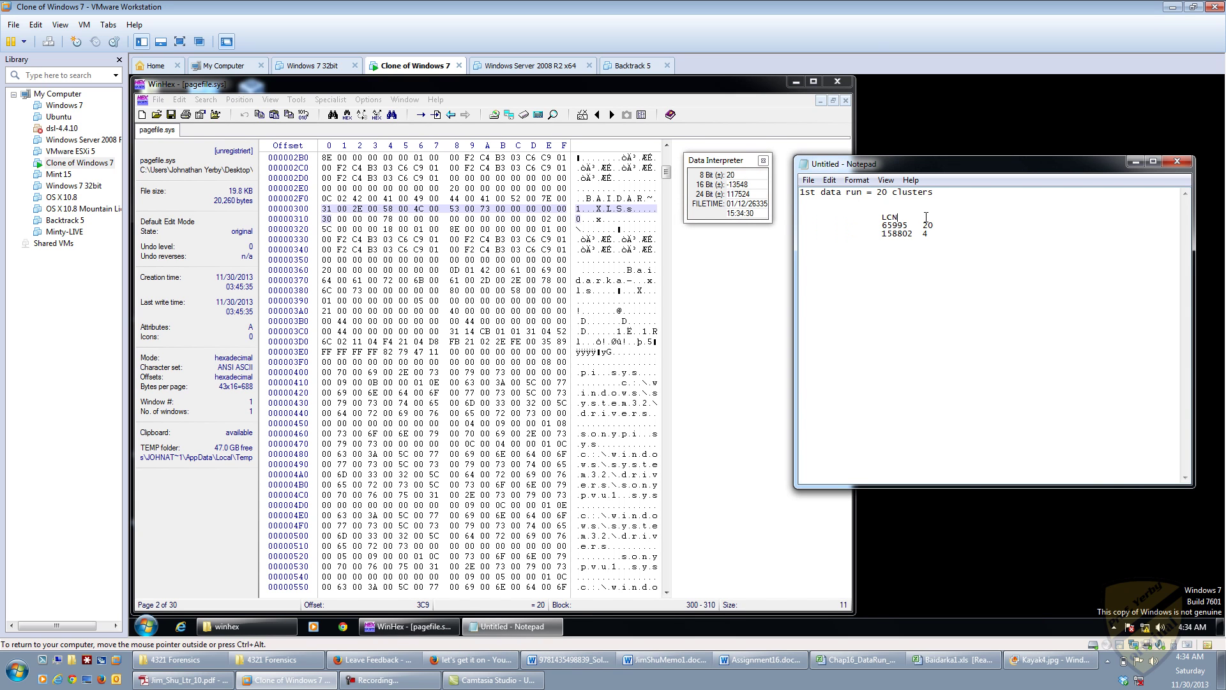
{"action": "left_click_drag", "start_coordinate": [915, 217], "coordinate": [932, 235]}
{"action": "type", "text": "# clusters\tCALCULATE"}
Step: Decode the 24-bit value at offset 3CA as LCN 65995 and compare it with the notes
{"action": "left_click", "coordinate": [469, 333]}
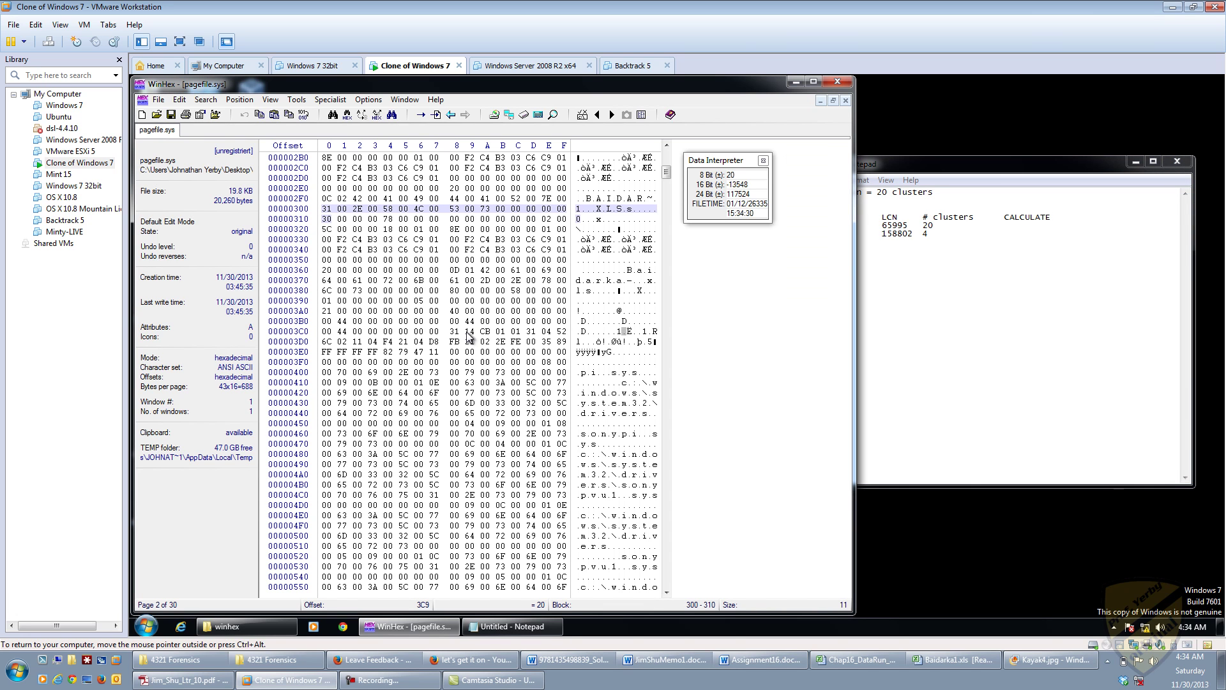
{"action": "left_click", "coordinate": [485, 331]}
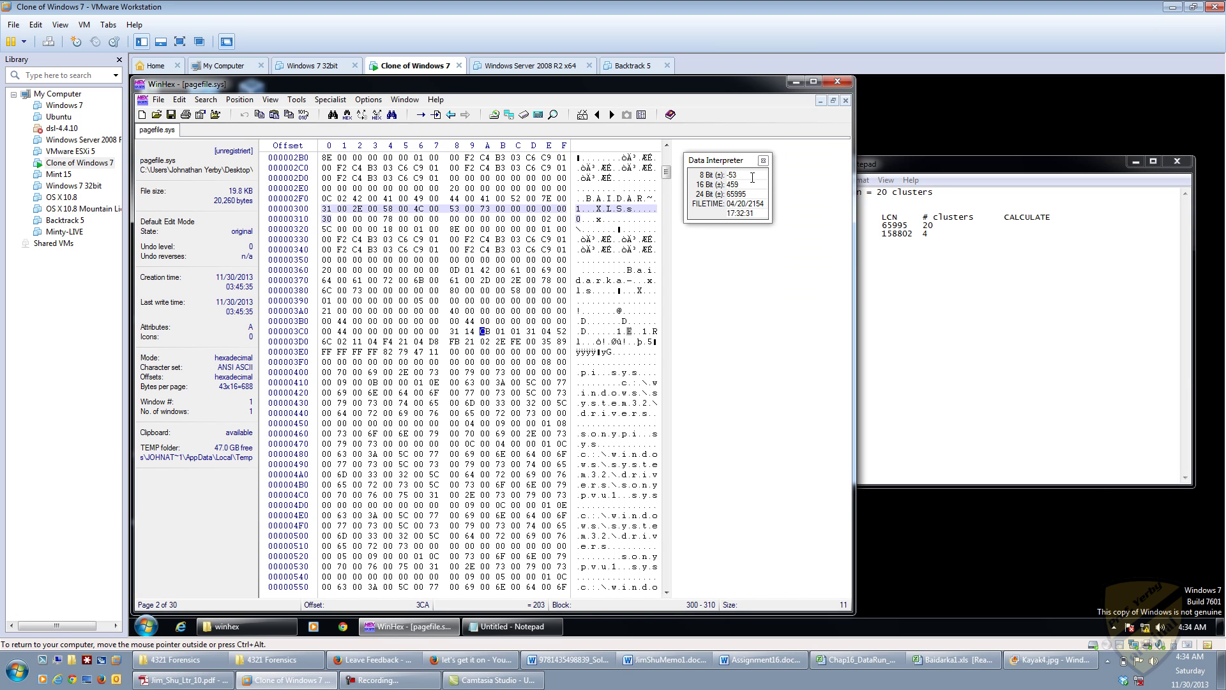
{"action": "double_click", "coordinate": [736, 194]}
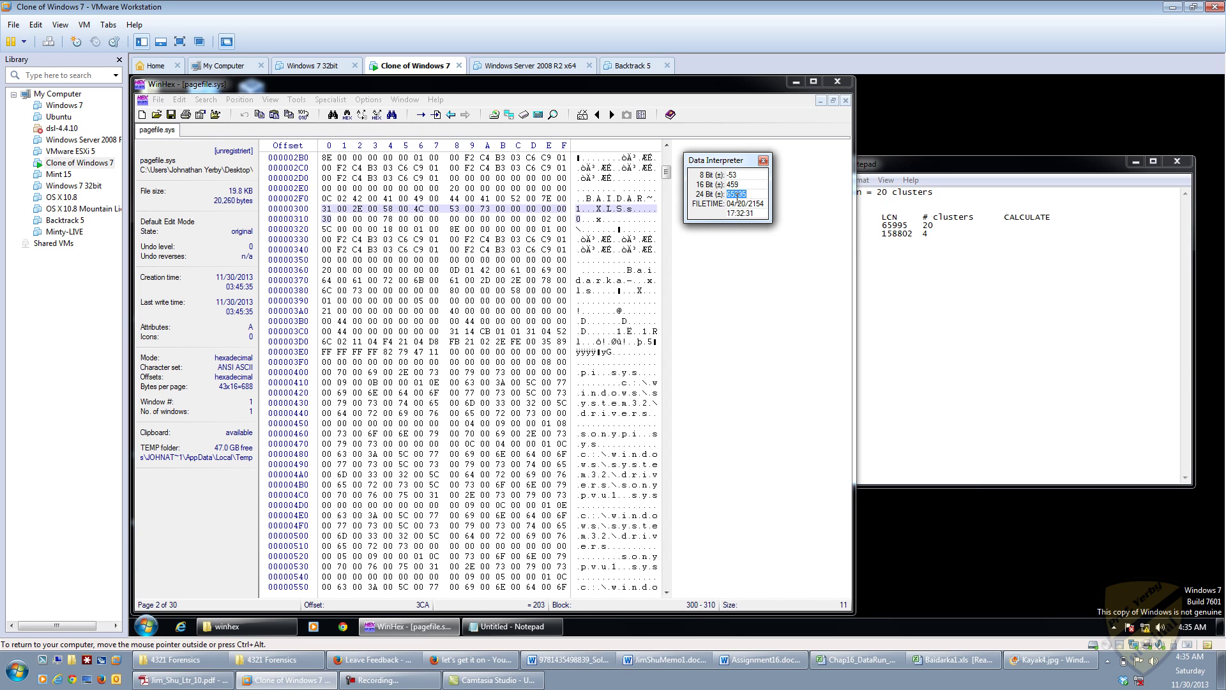
{"action": "left_click", "coordinate": [889, 224]}
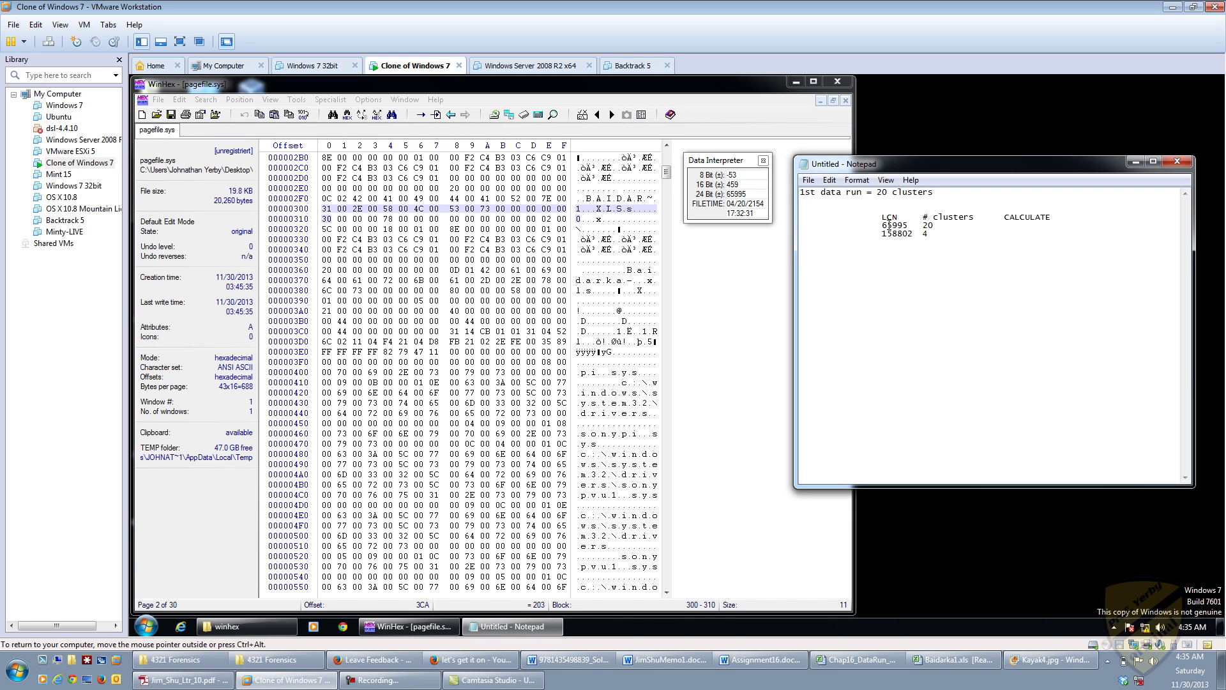
{"action": "double_click", "coordinate": [925, 226]}
Step: Move to offset 3CE and read the second run's cluster count as 4
{"action": "left_click", "coordinate": [470, 332]}
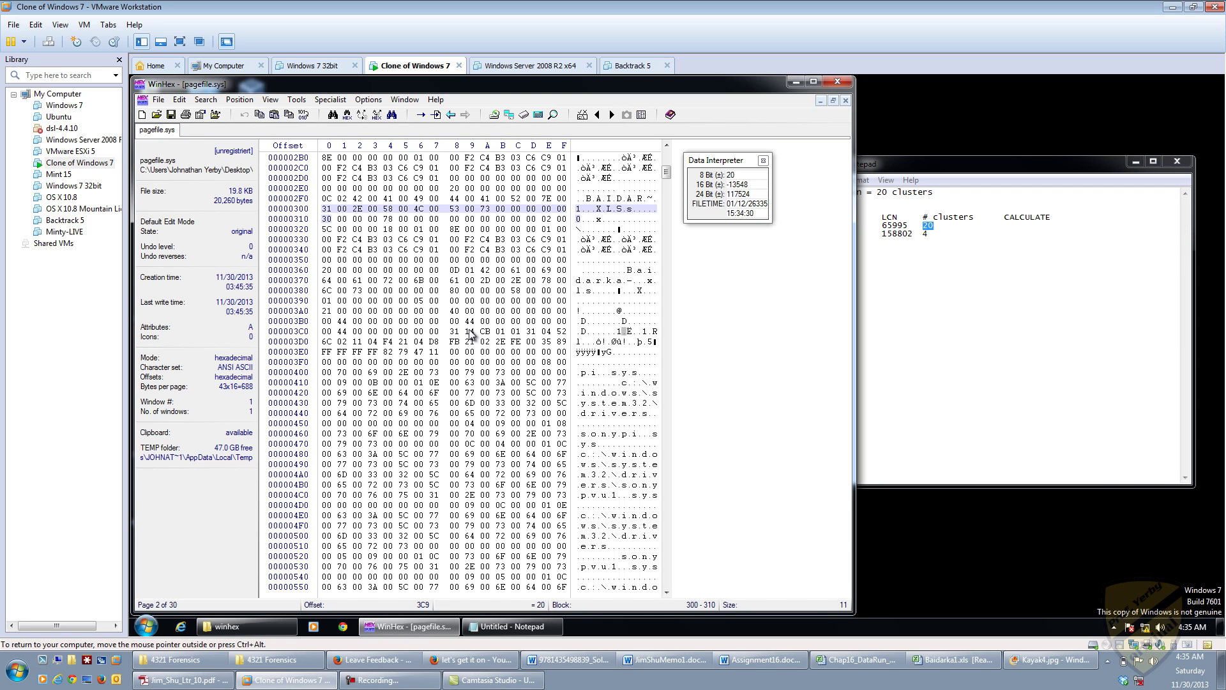
{"action": "key", "text": "Right"}
{"action": "key", "text": "Right"}
{"action": "key", "text": "Right"}
{"action": "key", "text": "Right"}
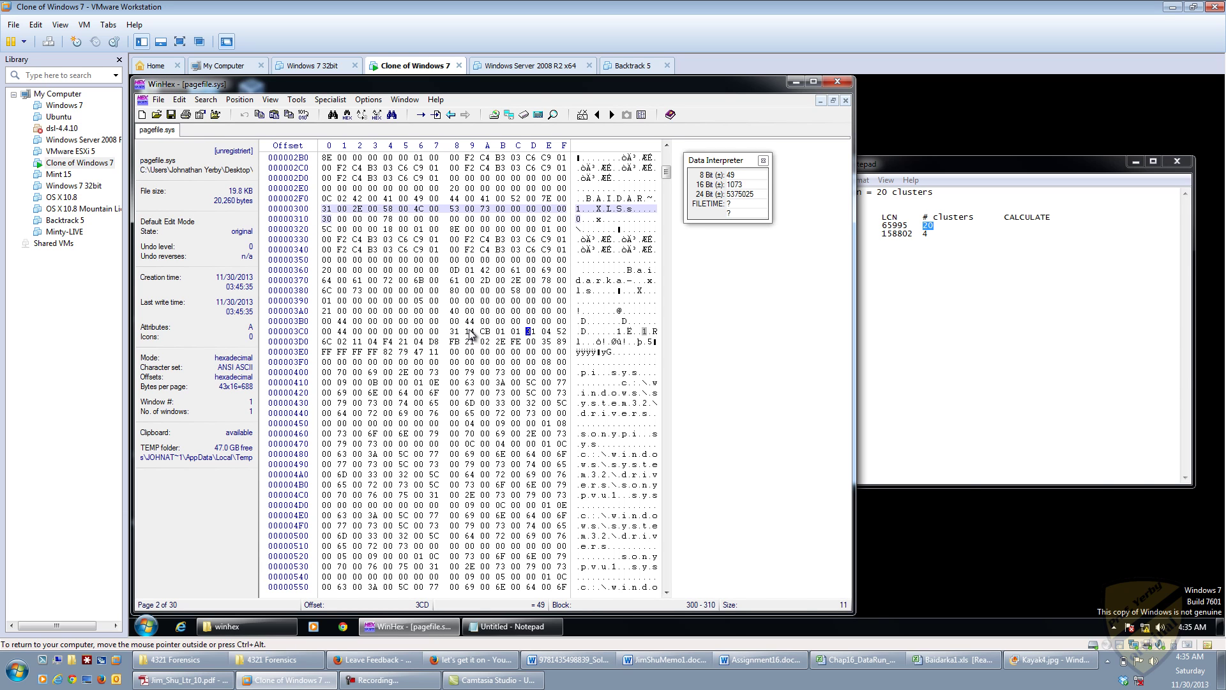
{"action": "key", "text": "Right"}
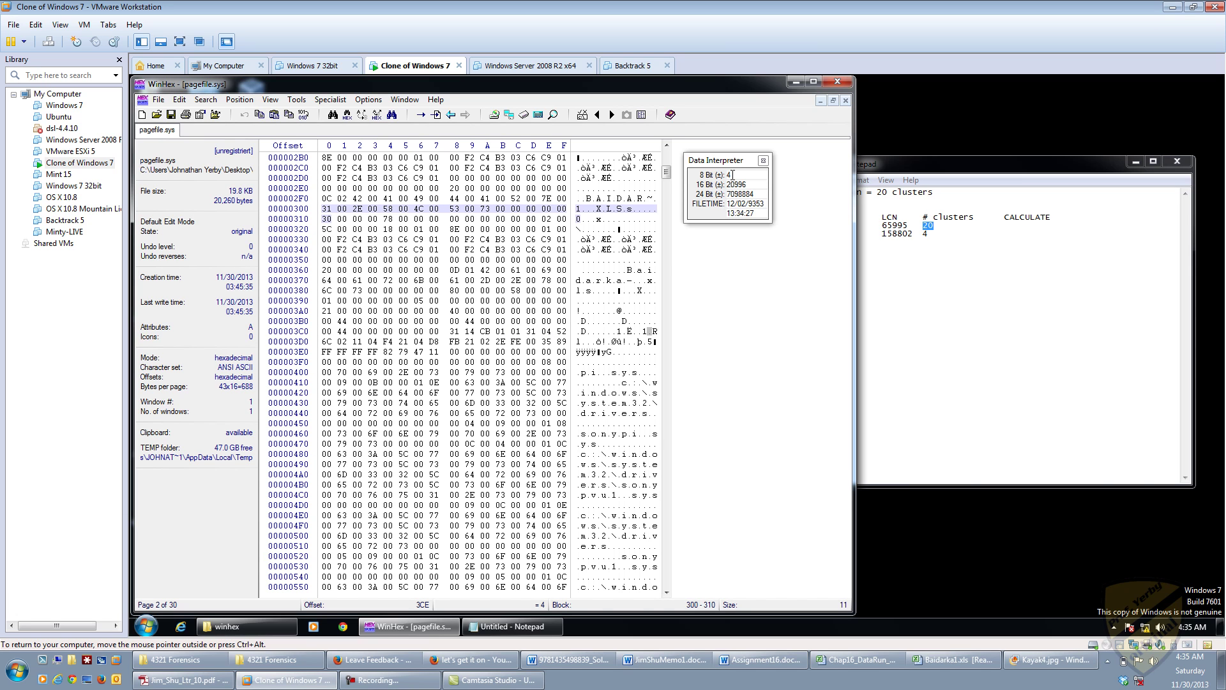
{"action": "left_click", "coordinate": [929, 235]}
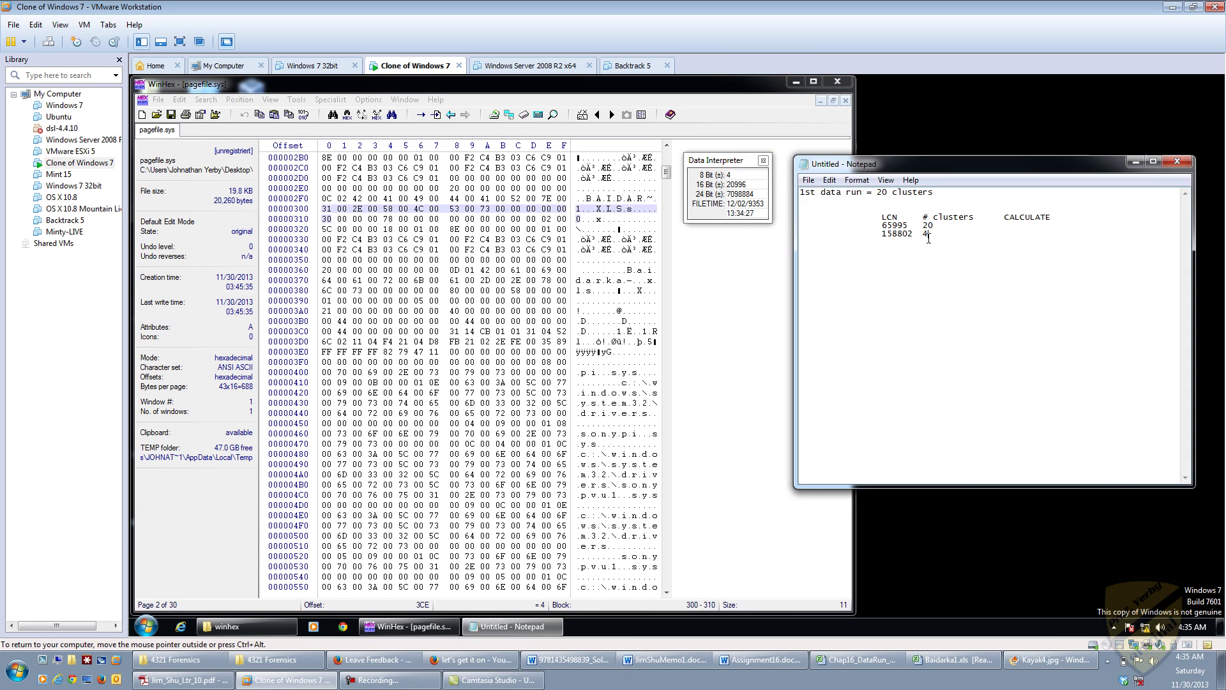
Step: Decode the 24-bit value at offset 3CF as LCN 158802 and check it against the notes
{"action": "double_click", "coordinate": [925, 236]}
{"action": "left_click", "coordinate": [557, 313]}
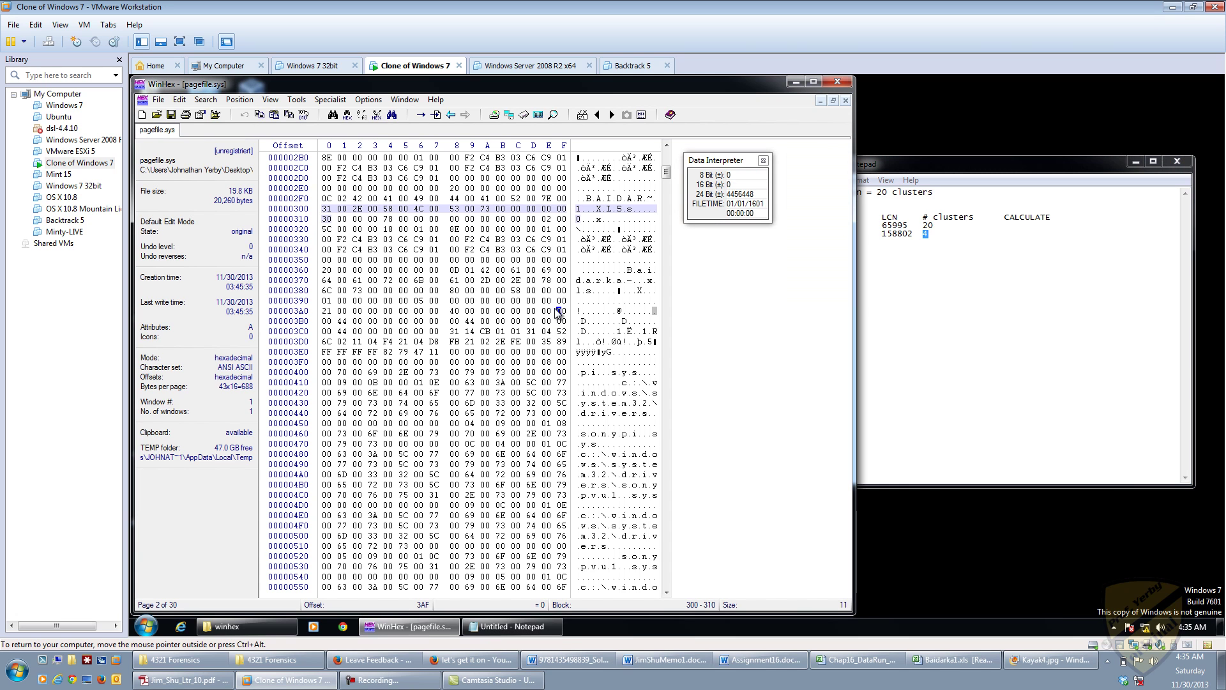
{"action": "left_click", "coordinate": [544, 332]}
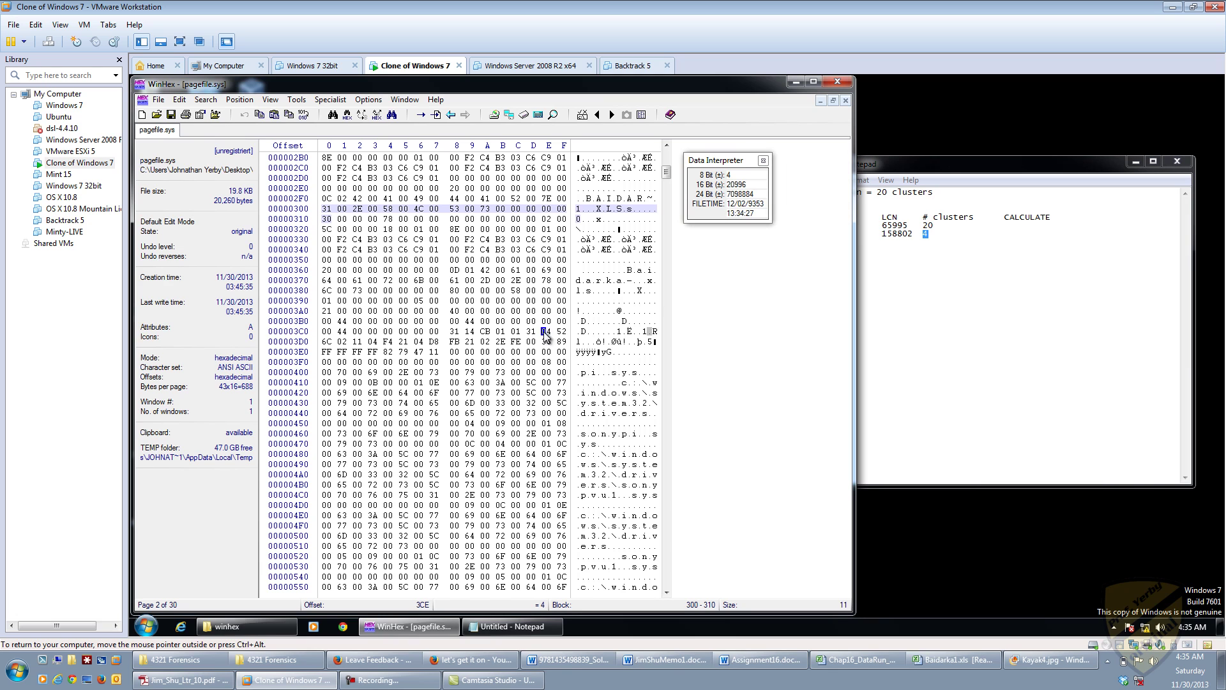
{"action": "left_click", "coordinate": [560, 332]}
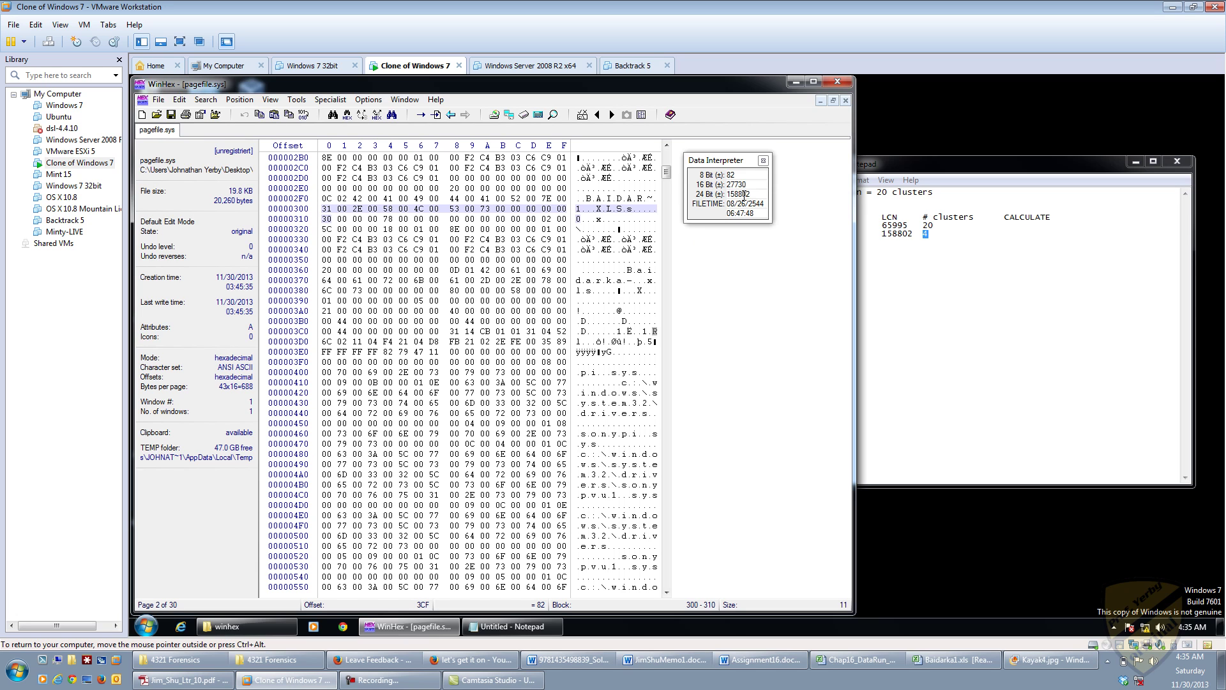
{"action": "double_click", "coordinate": [744, 195]}
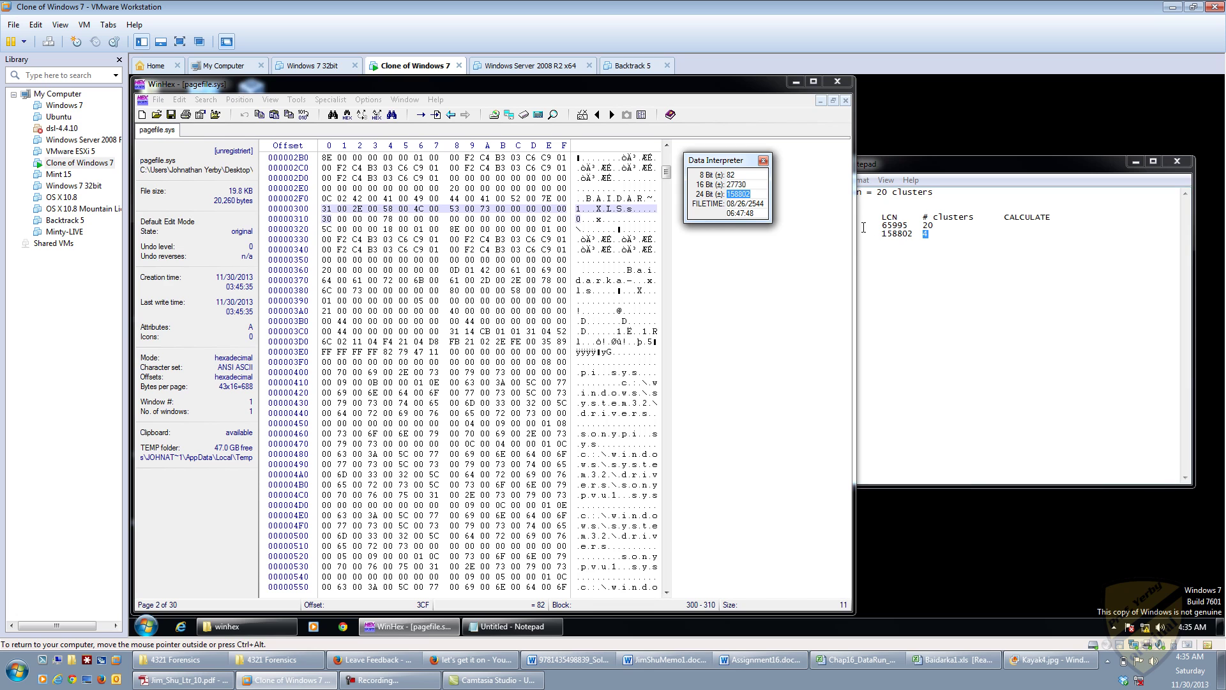
{"action": "left_click", "coordinate": [1009, 229]}
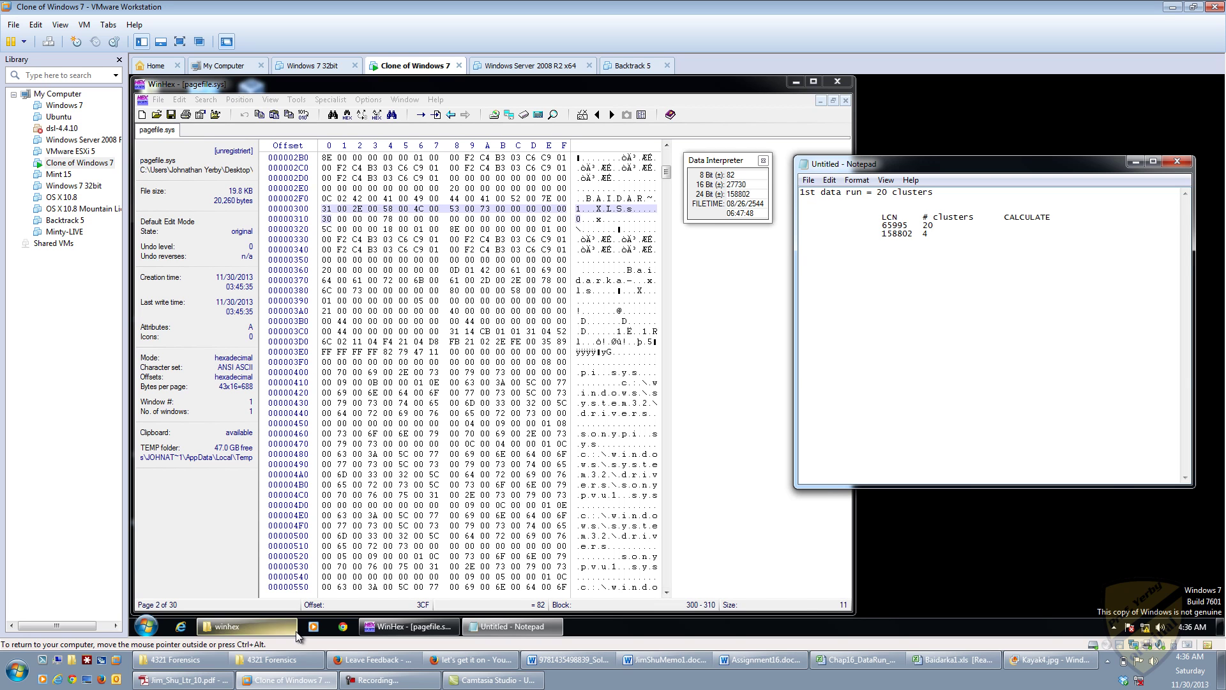
{"action": "mouse_move", "coordinate": [247, 683]}
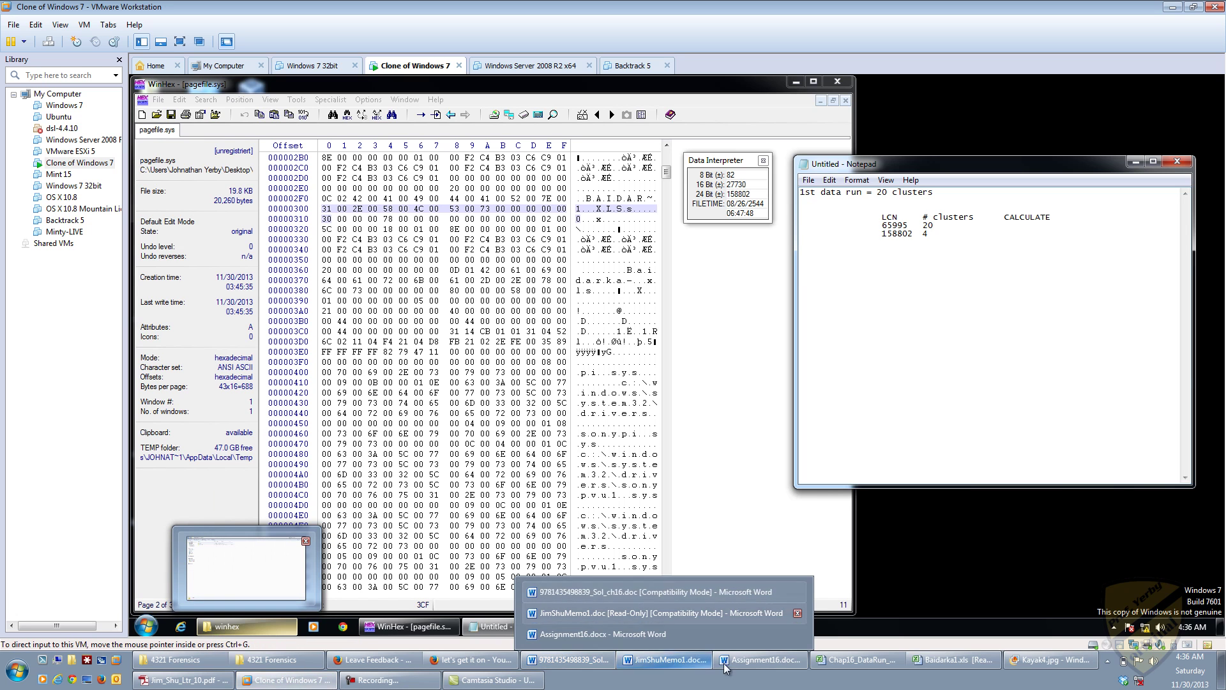
{"action": "mouse_move", "coordinate": [946, 654]}
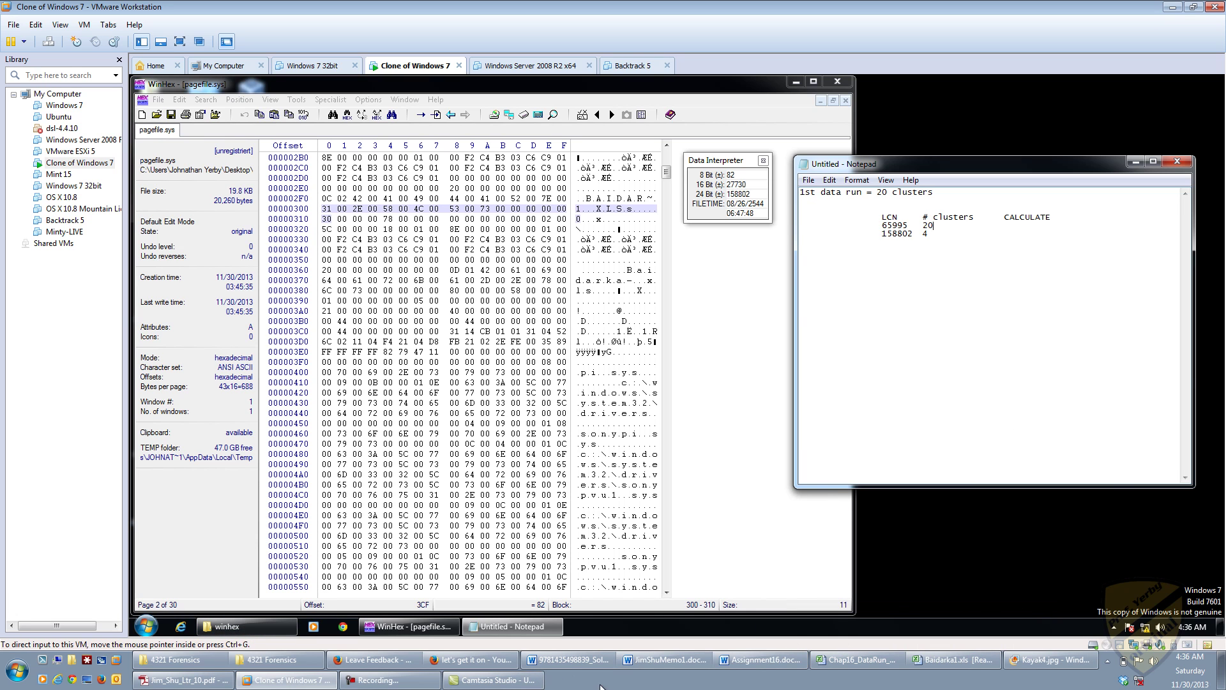
{"action": "left_click", "coordinate": [842, 664]}
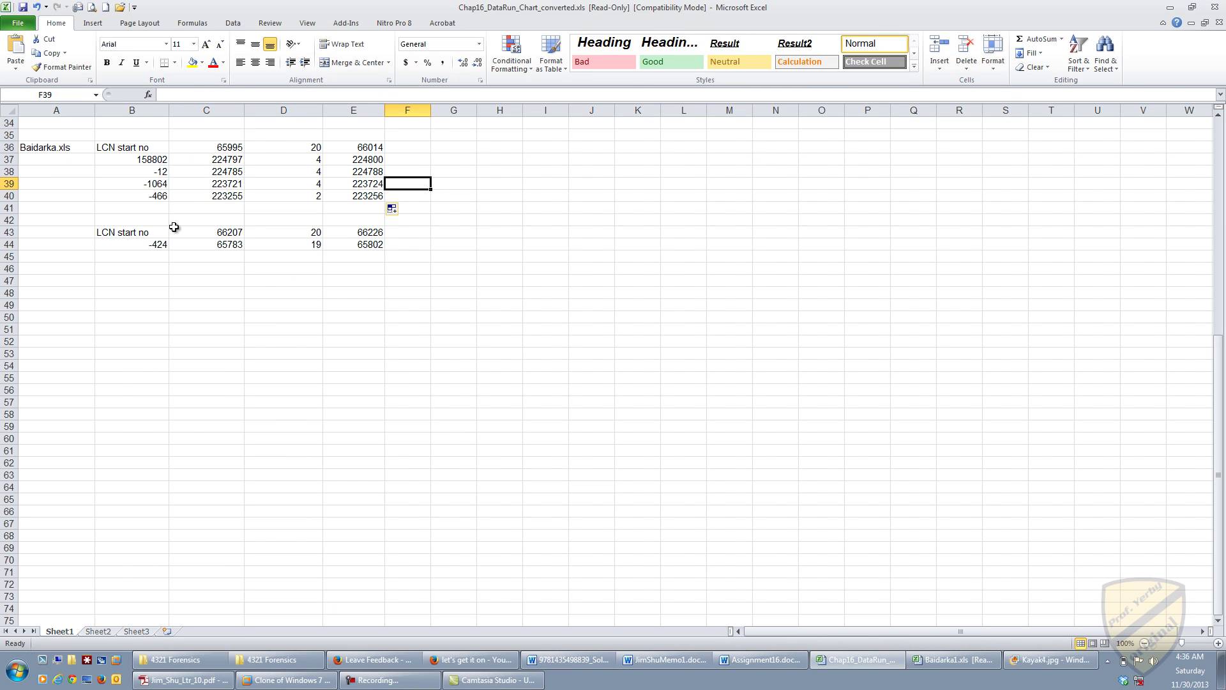
{"action": "left_click", "coordinate": [54, 150]}
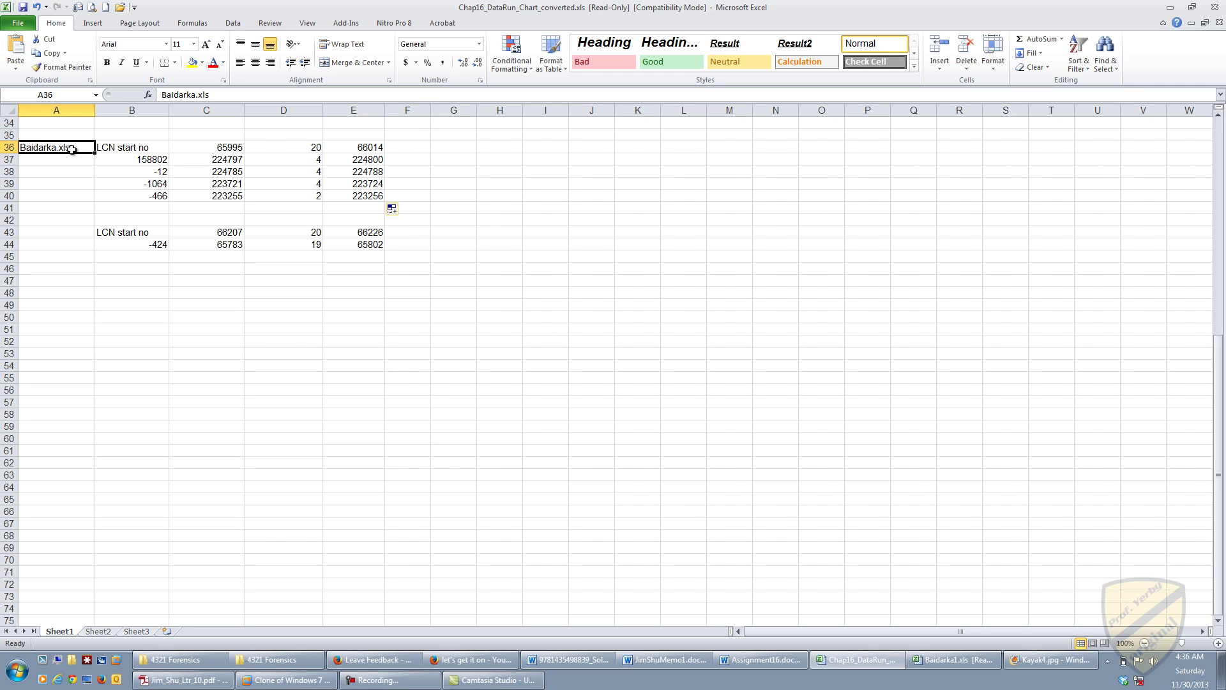
{"action": "left_click", "coordinate": [110, 147]}
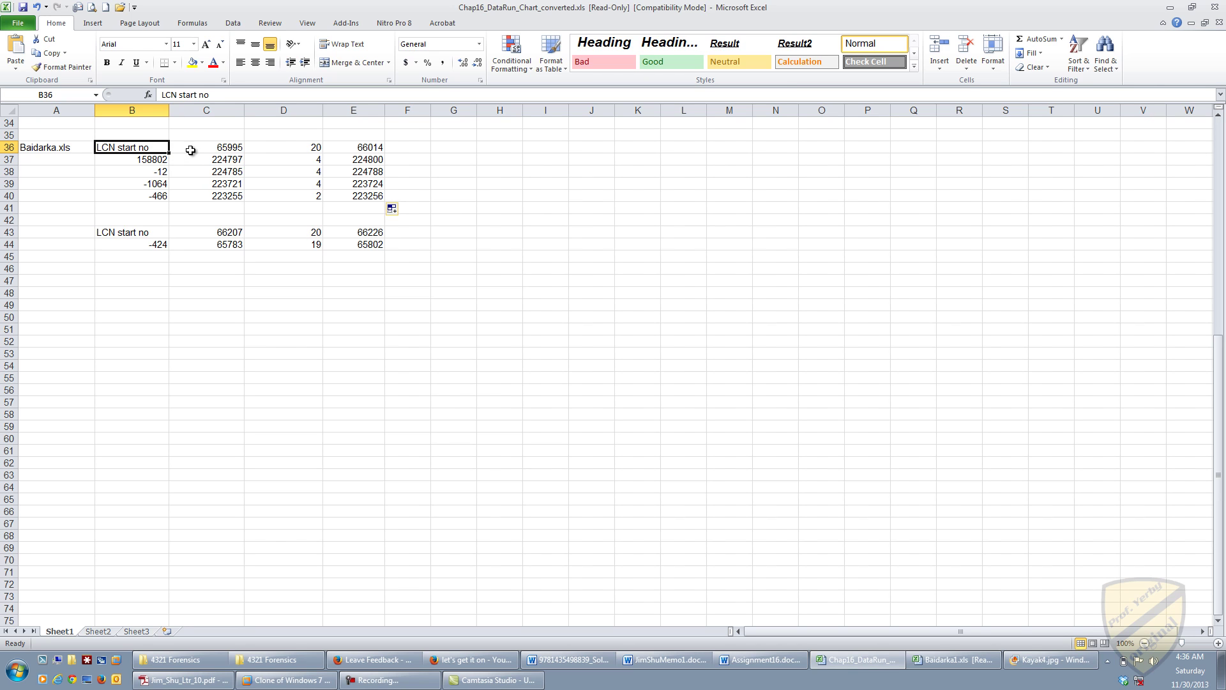
{"action": "left_click", "coordinate": [189, 148]}
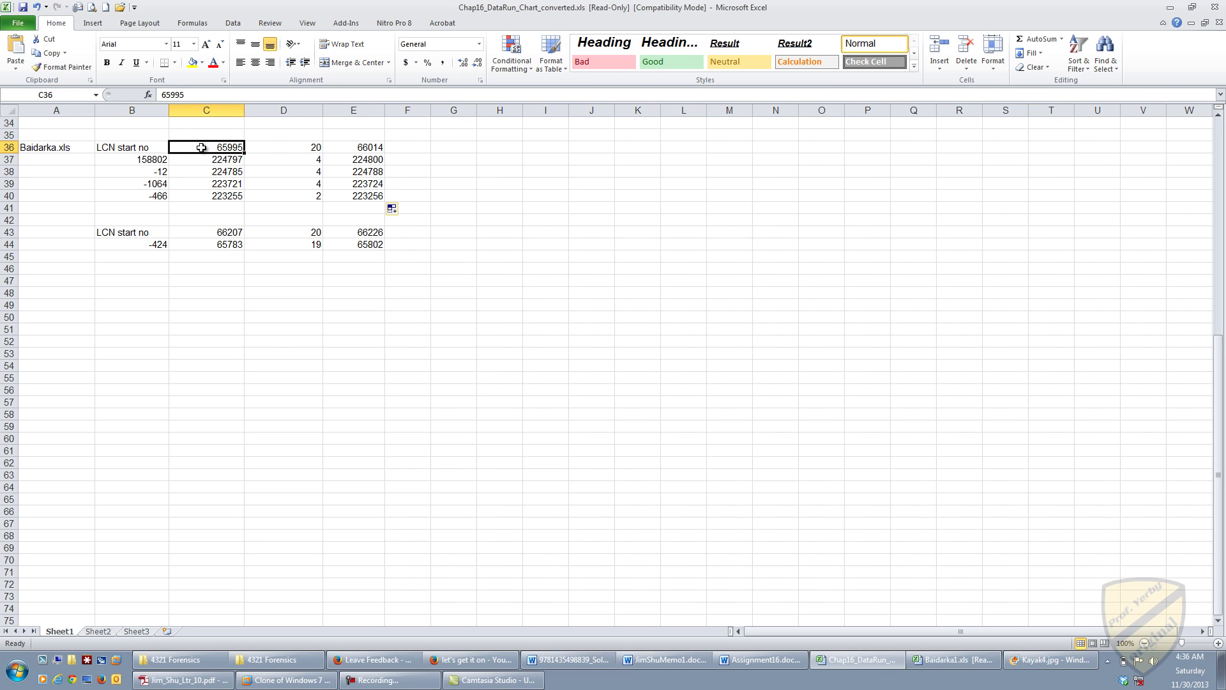
{"action": "left_click", "coordinate": [282, 148]}
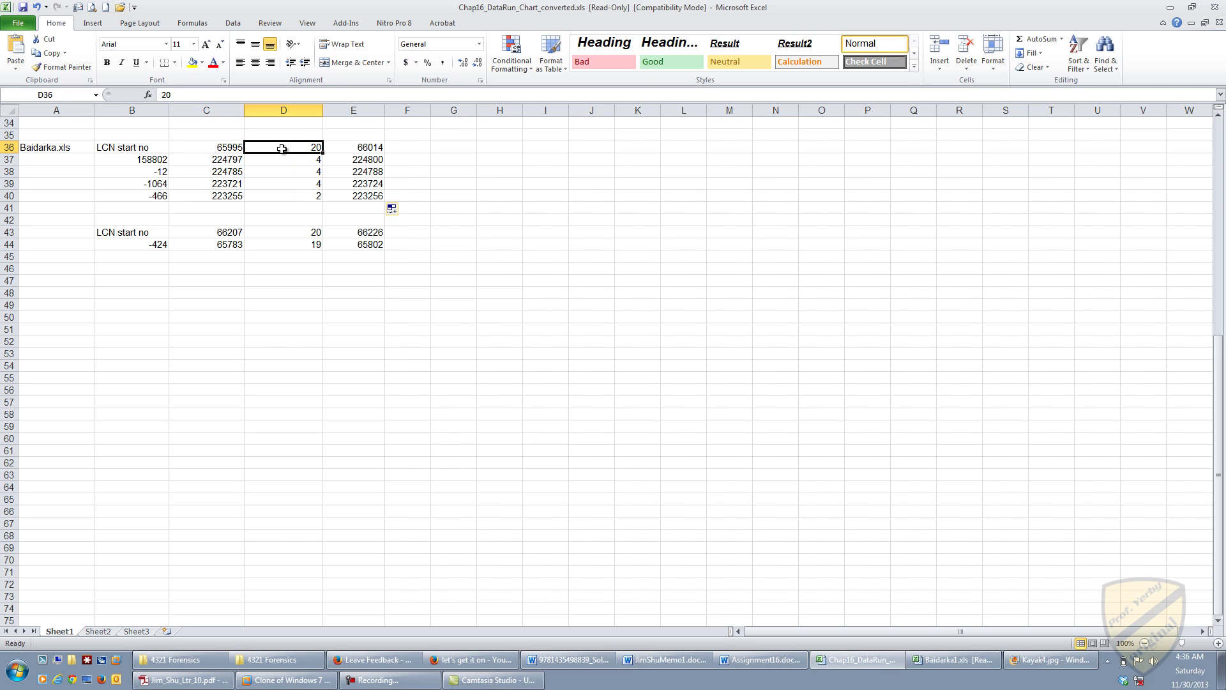
{"action": "left_click", "coordinate": [390, 148]}
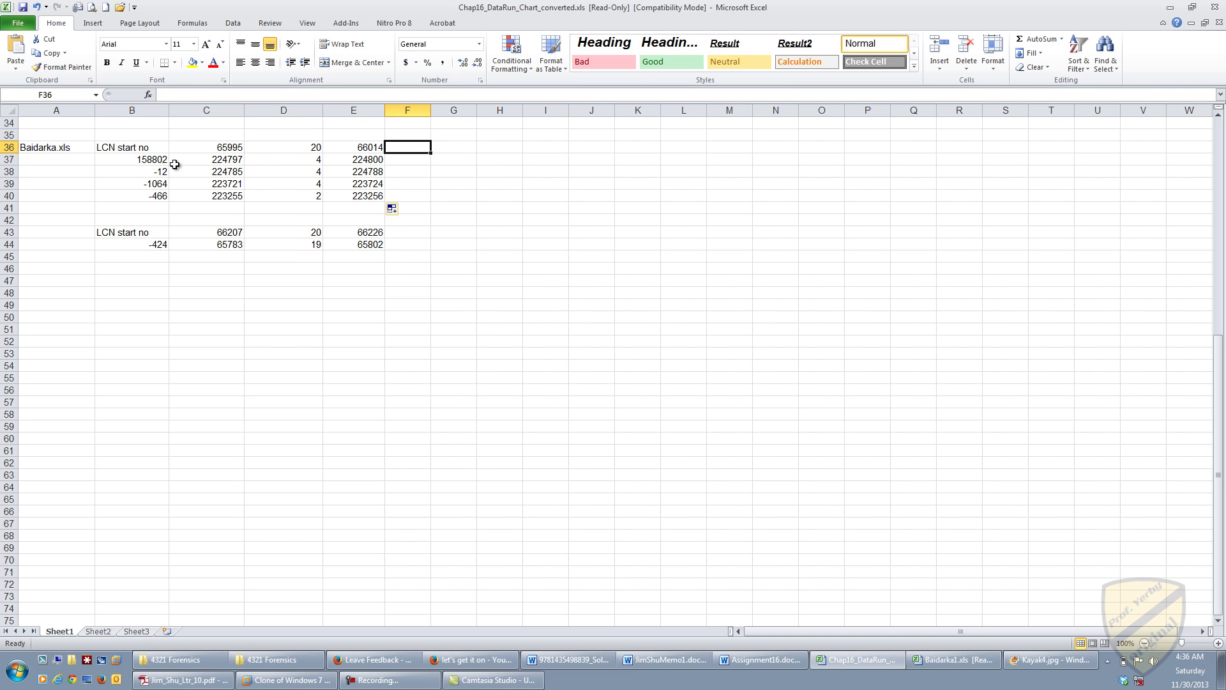
{"action": "left_click", "coordinate": [210, 162]}
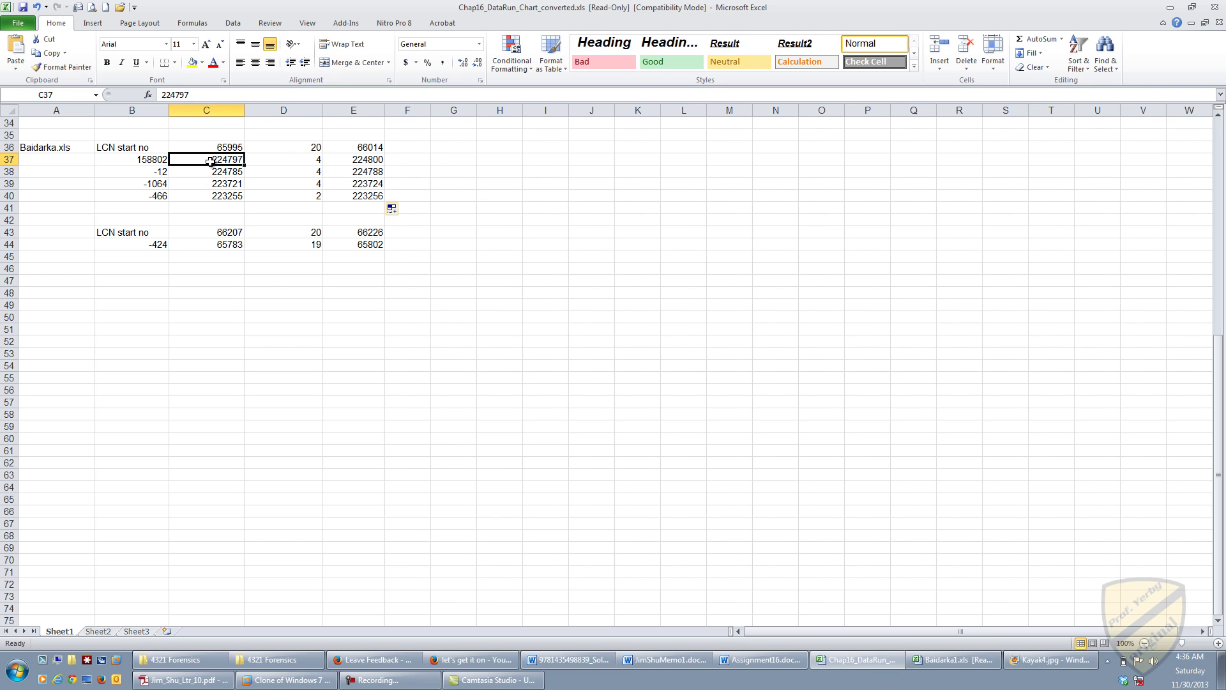
{"action": "left_click", "coordinate": [123, 161]}
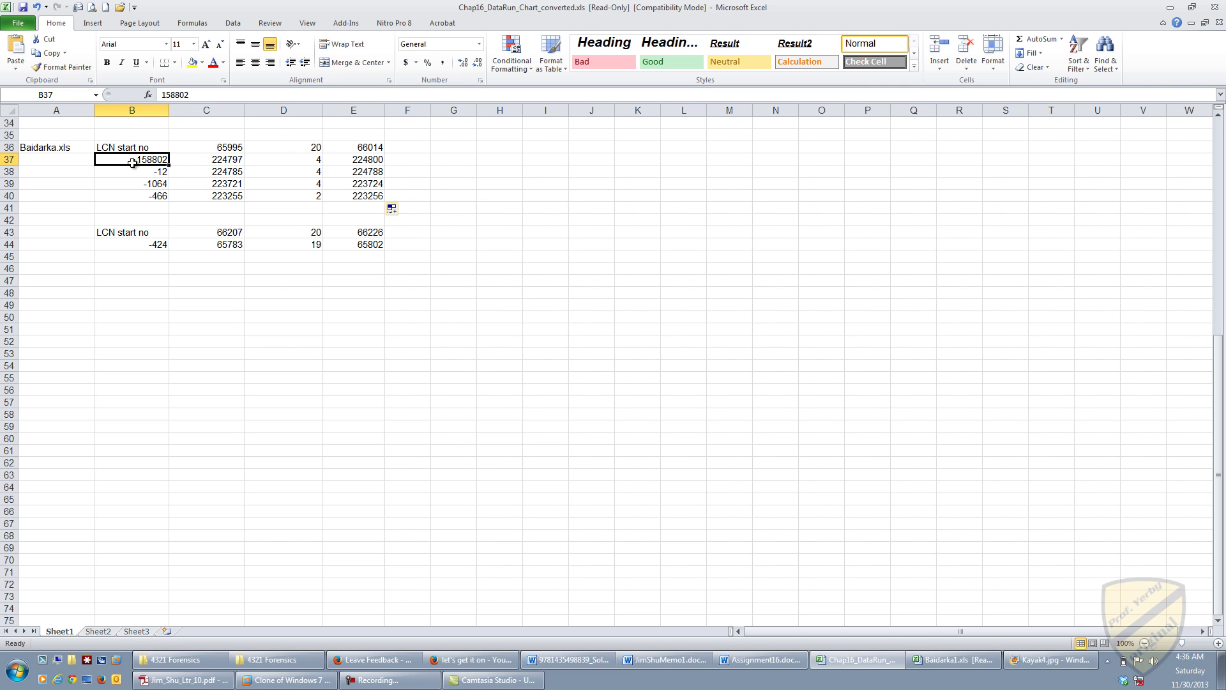
{"action": "left_click", "coordinate": [237, 159]}
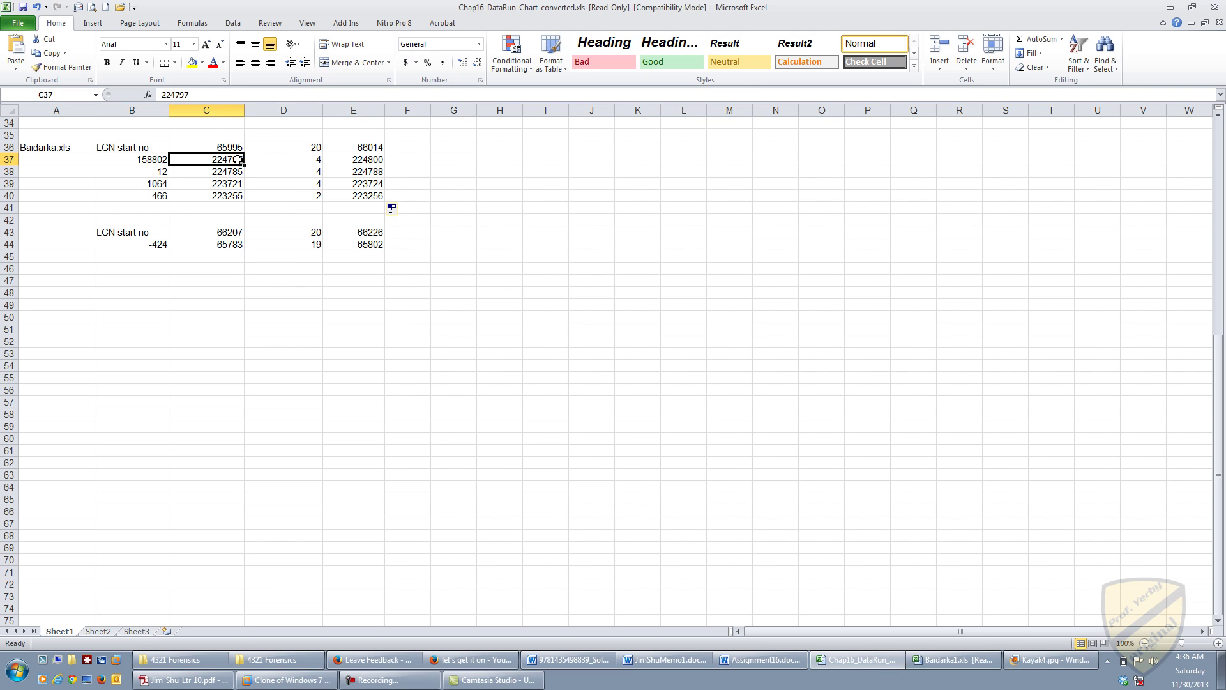
{"action": "left_click", "coordinate": [321, 160]}
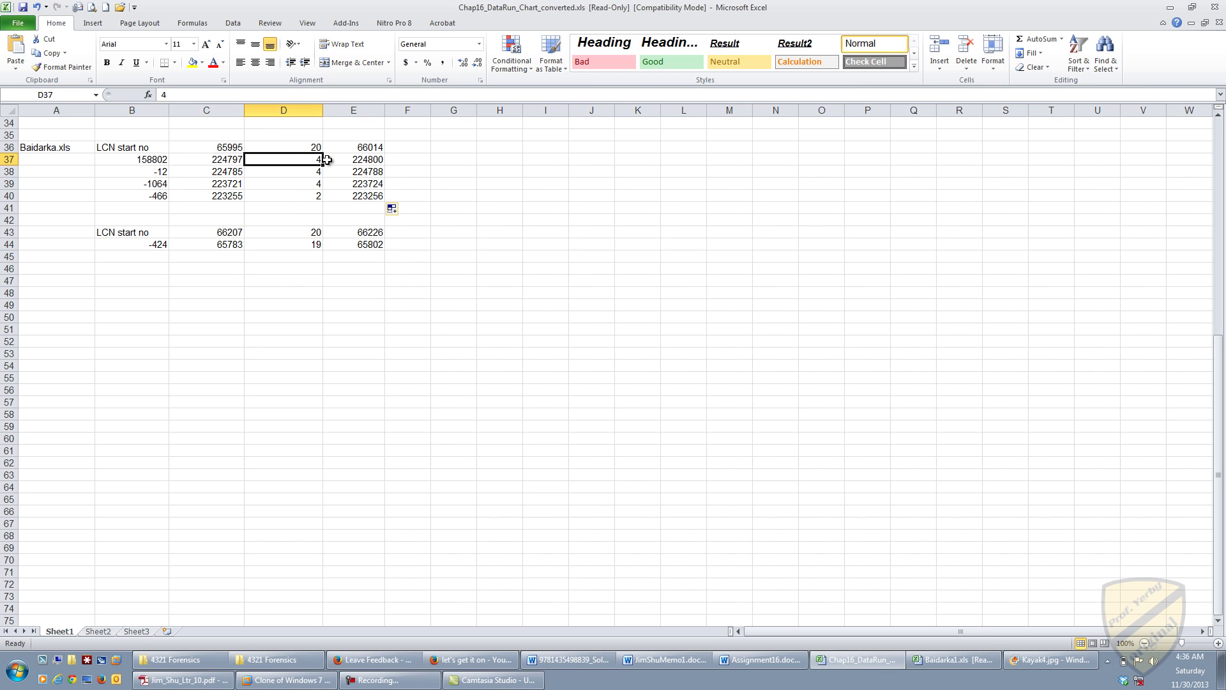
{"action": "left_click", "coordinate": [361, 161]}
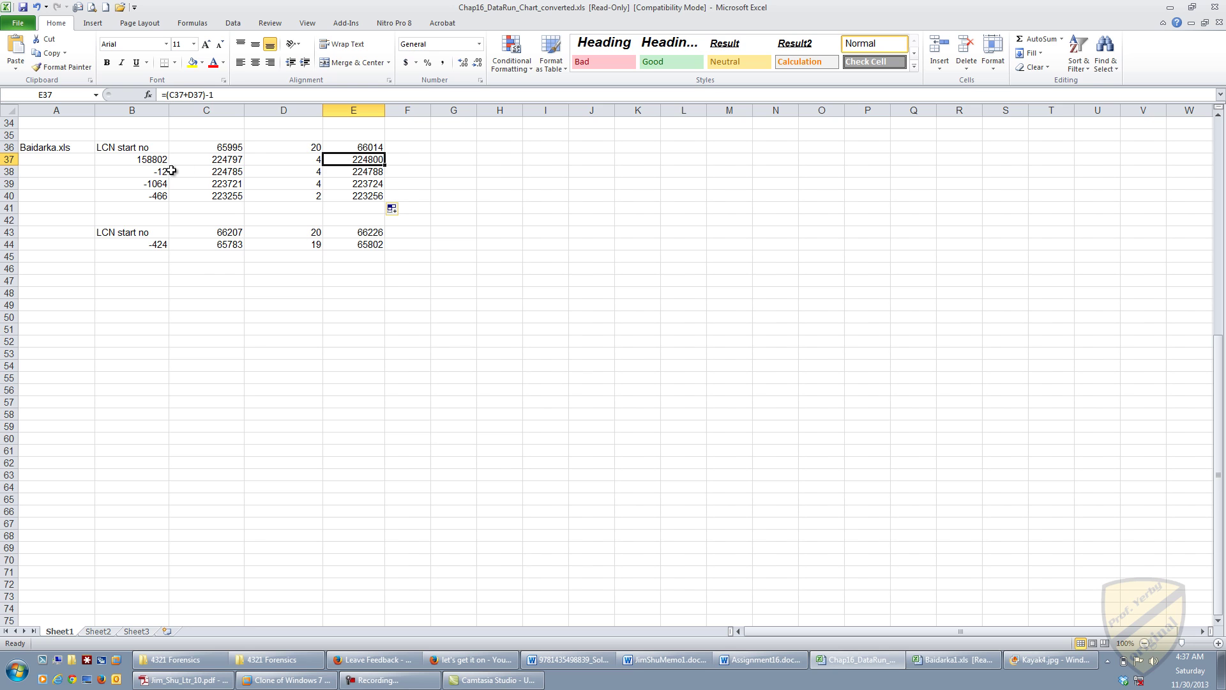
Step: Scroll the chart to row 1 and recheck the Baidarka.xls cluster counts in D36 and D37
{"action": "scroll", "coordinate": [221, 165], "scroll_direction": "up", "scroll_amount": 11}
{"action": "scroll", "coordinate": [222, 167], "scroll_direction": "up", "scroll_amount": 1}
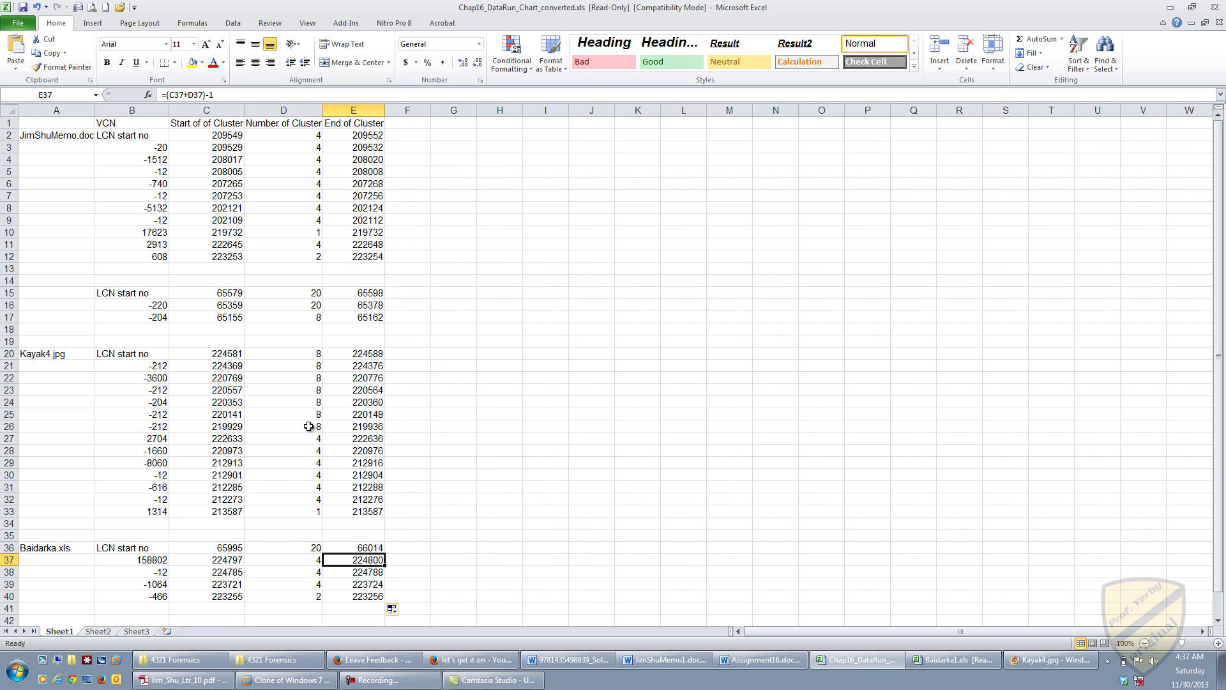
{"action": "left_click", "coordinate": [301, 548]}
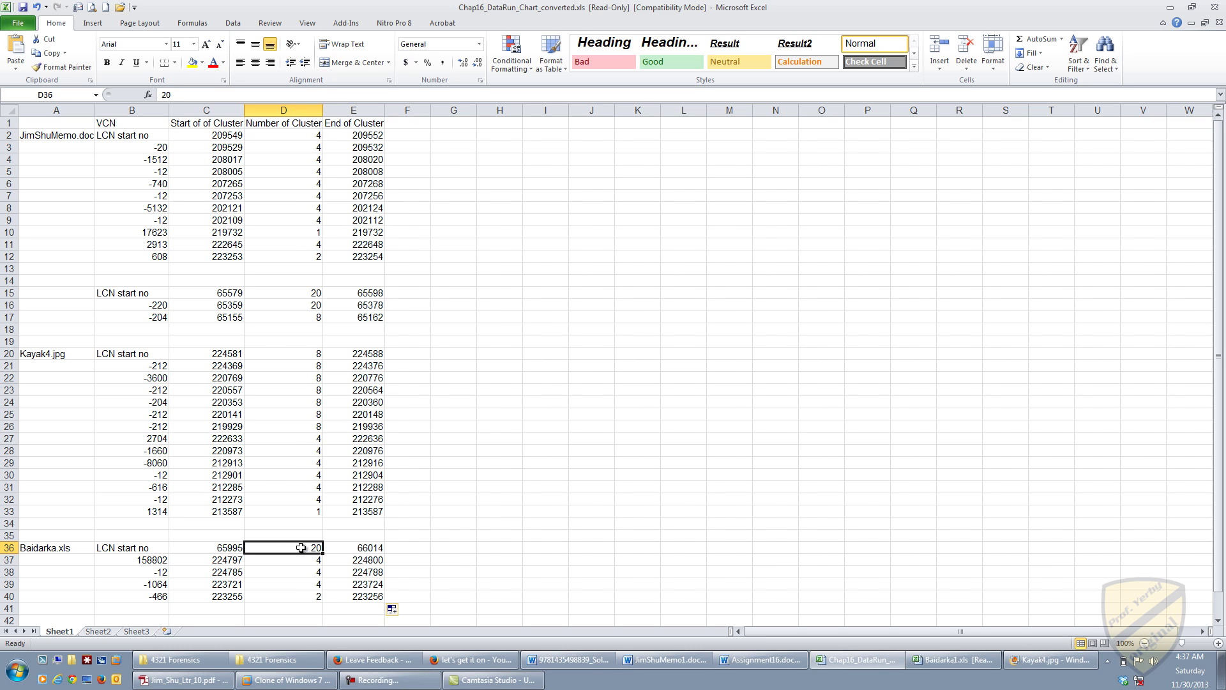
{"action": "left_click", "coordinate": [299, 561]}
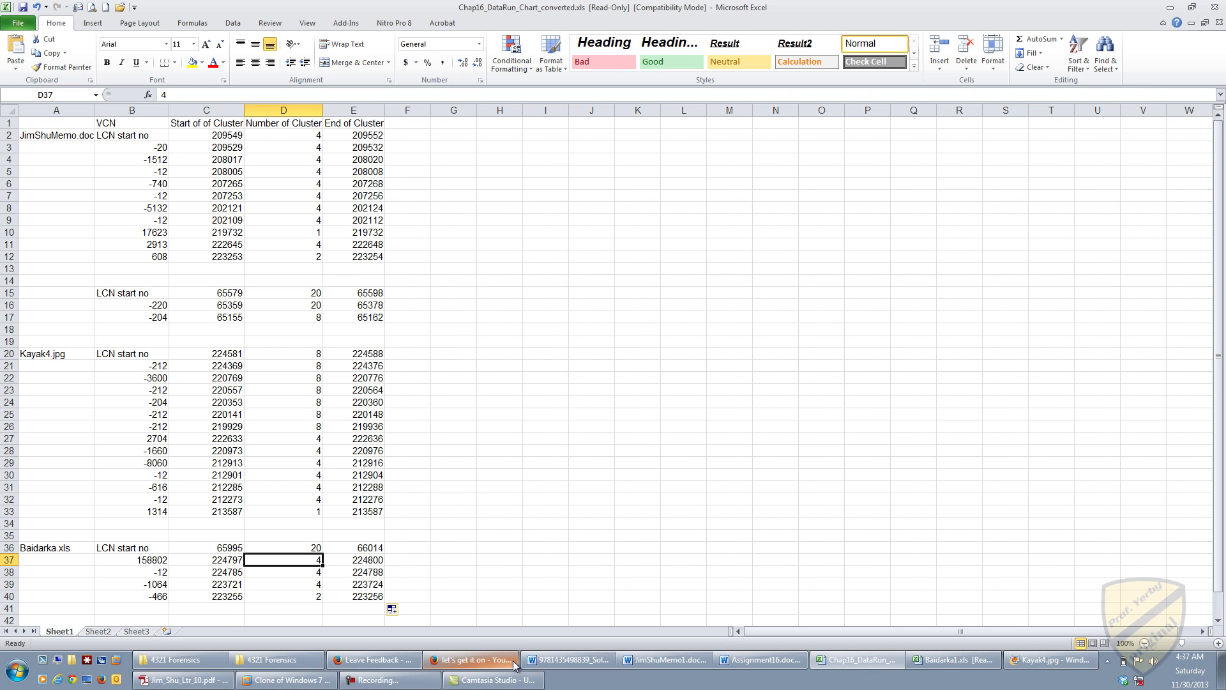
{"action": "mouse_move", "coordinate": [632, 662]}
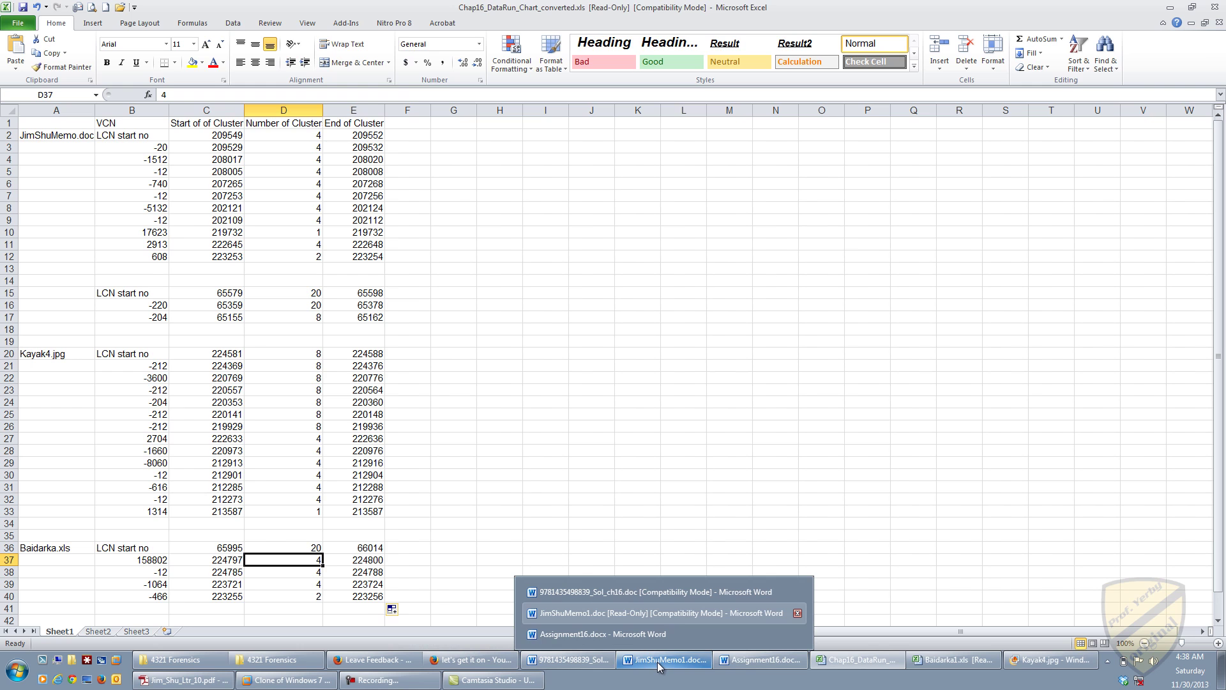
Step: Glance at the recovered memo in Word, then view and close the recovered Kayak4.jpg photo
{"action": "left_click", "coordinate": [657, 662]}
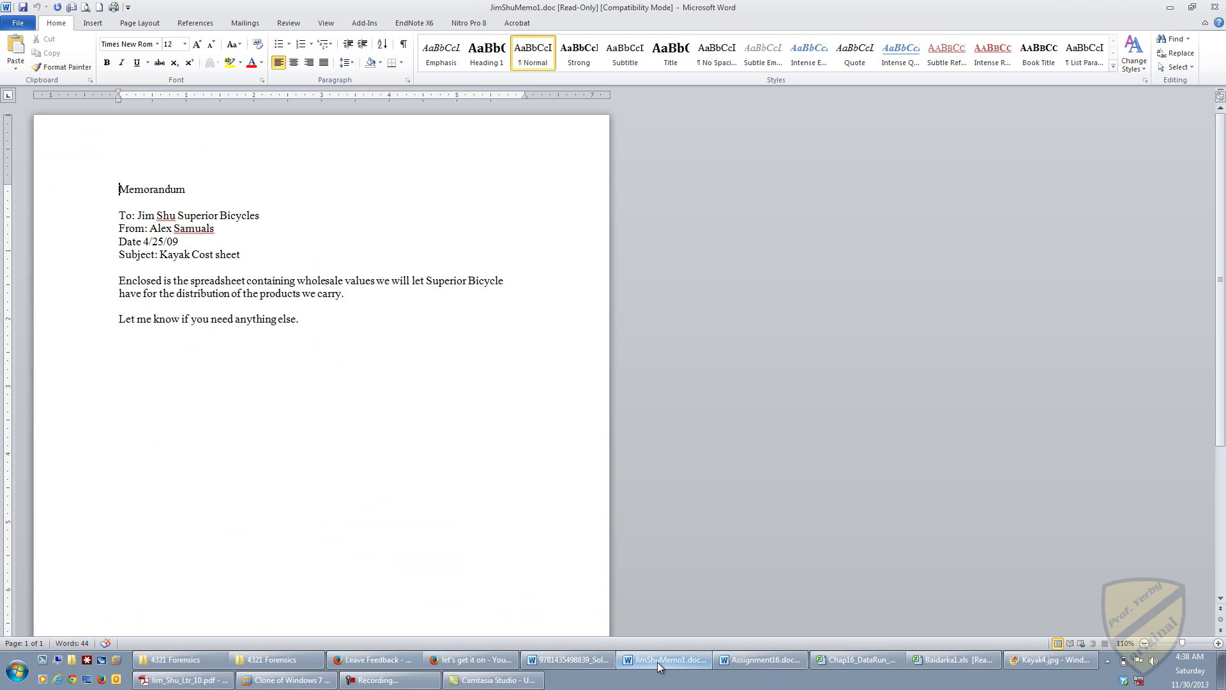
{"action": "left_click", "coordinate": [658, 661]}
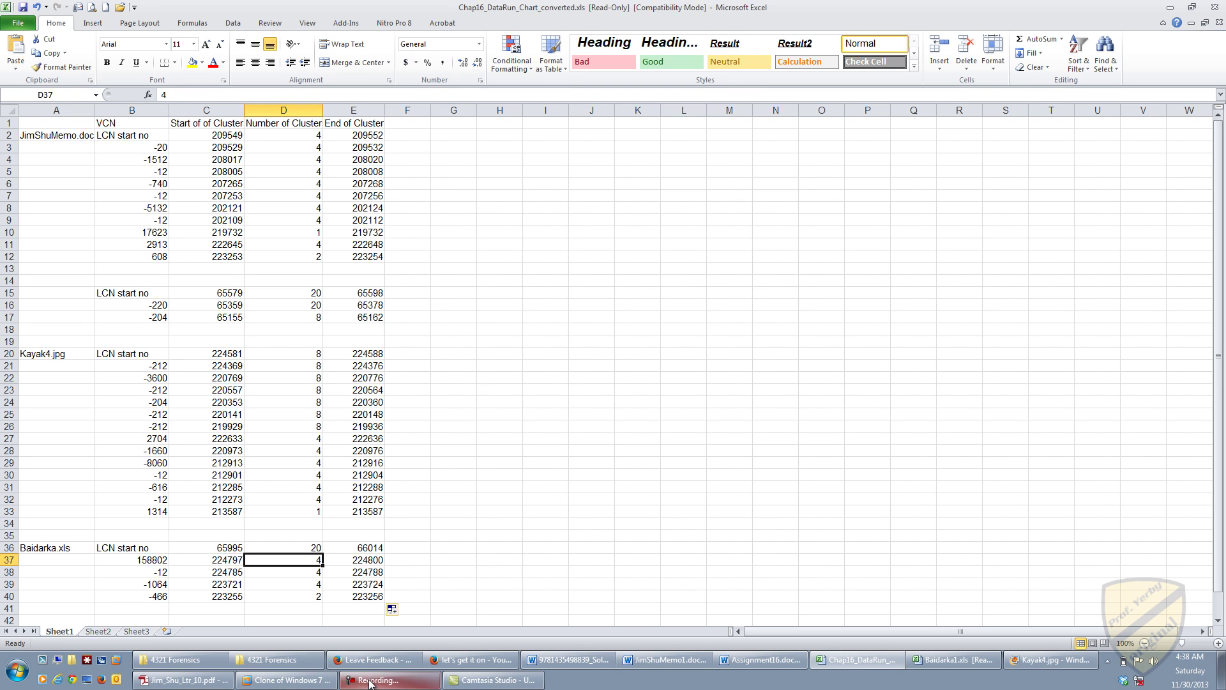
{"action": "left_click", "coordinate": [1030, 662]}
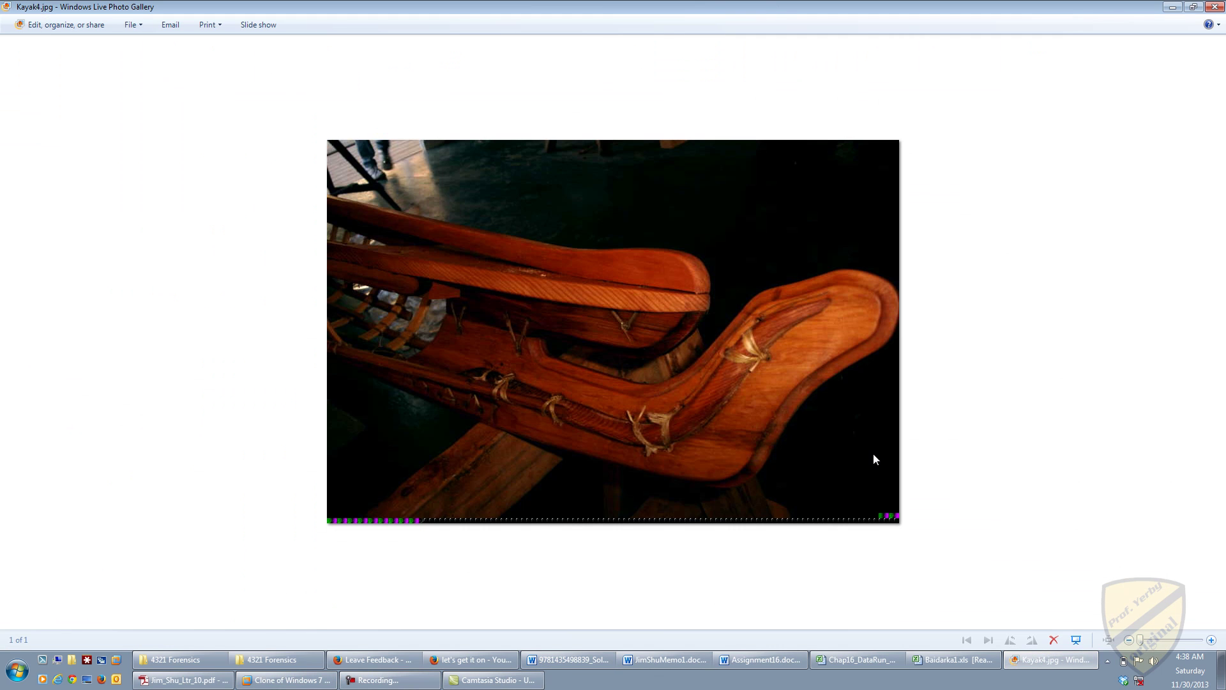
{"action": "left_click", "coordinate": [1215, 8]}
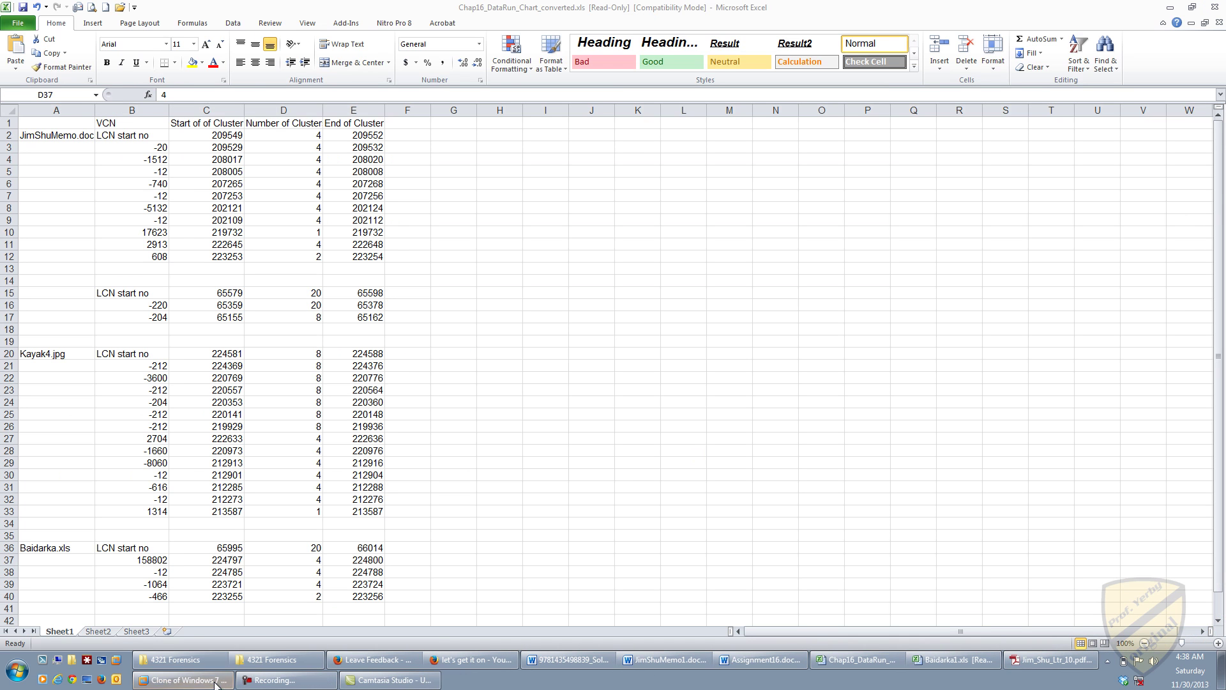
Step: Review the recovered law-office letter PDF, minimize it, and bring up Assignment16.docx
{"action": "left_click", "coordinate": [1042, 664]}
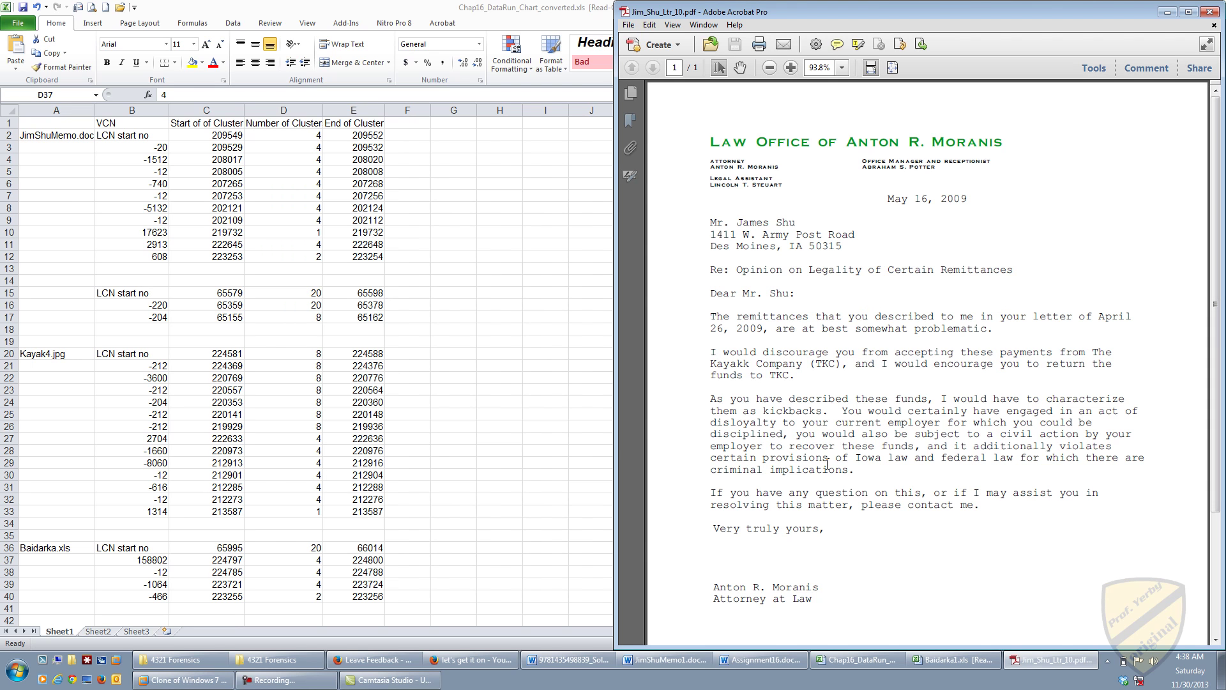
{"action": "left_click", "coordinate": [1051, 660]}
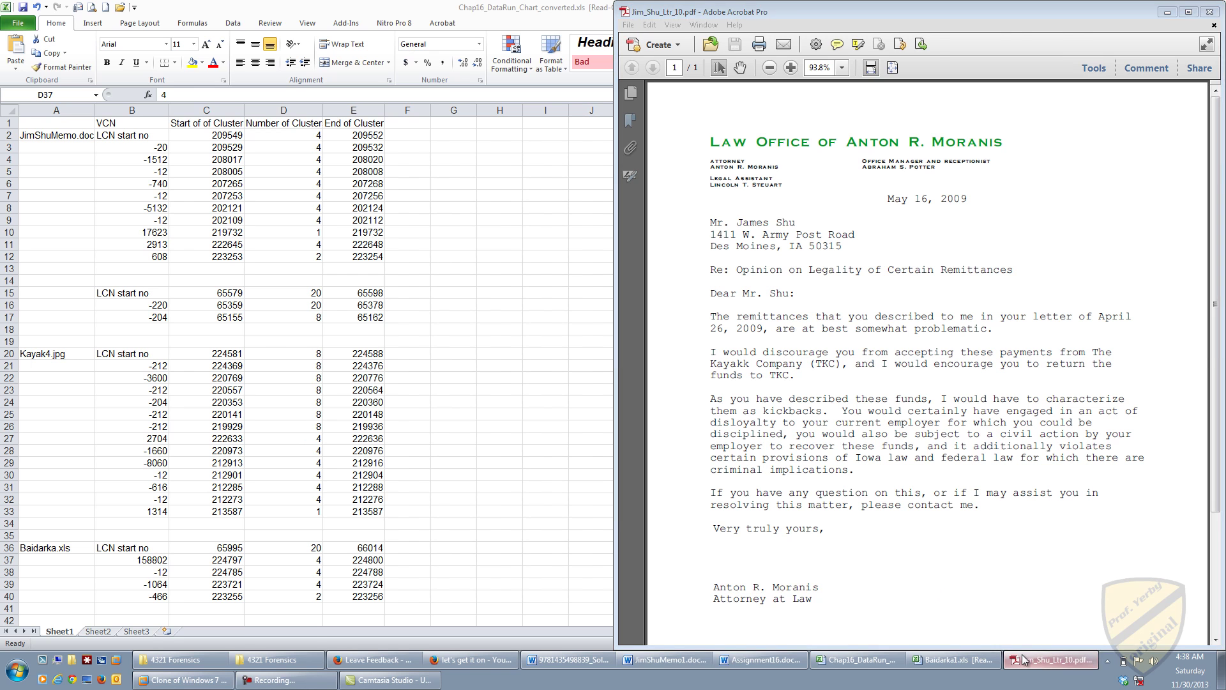
{"action": "left_click", "coordinate": [740, 658]}
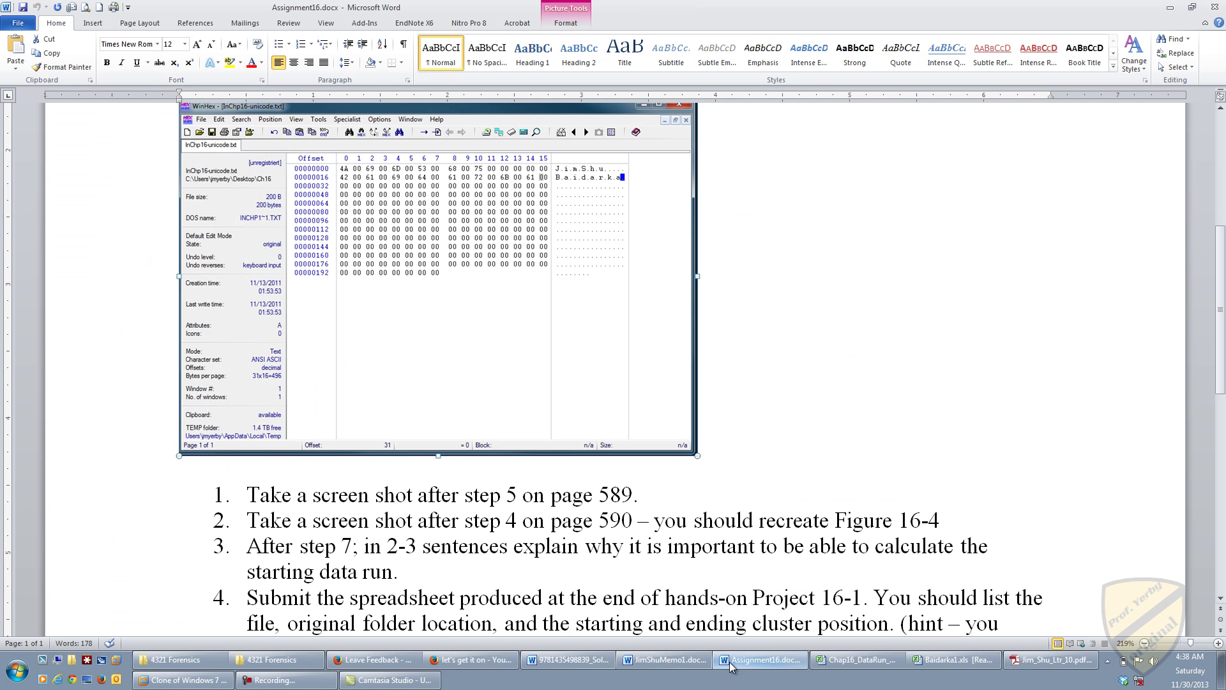
Step: Scroll to the assignment's Submit line about the recovered letter, then return to the virtual machine
{"action": "scroll", "coordinate": [600, 435], "scroll_direction": "down", "scroll_amount": 5}
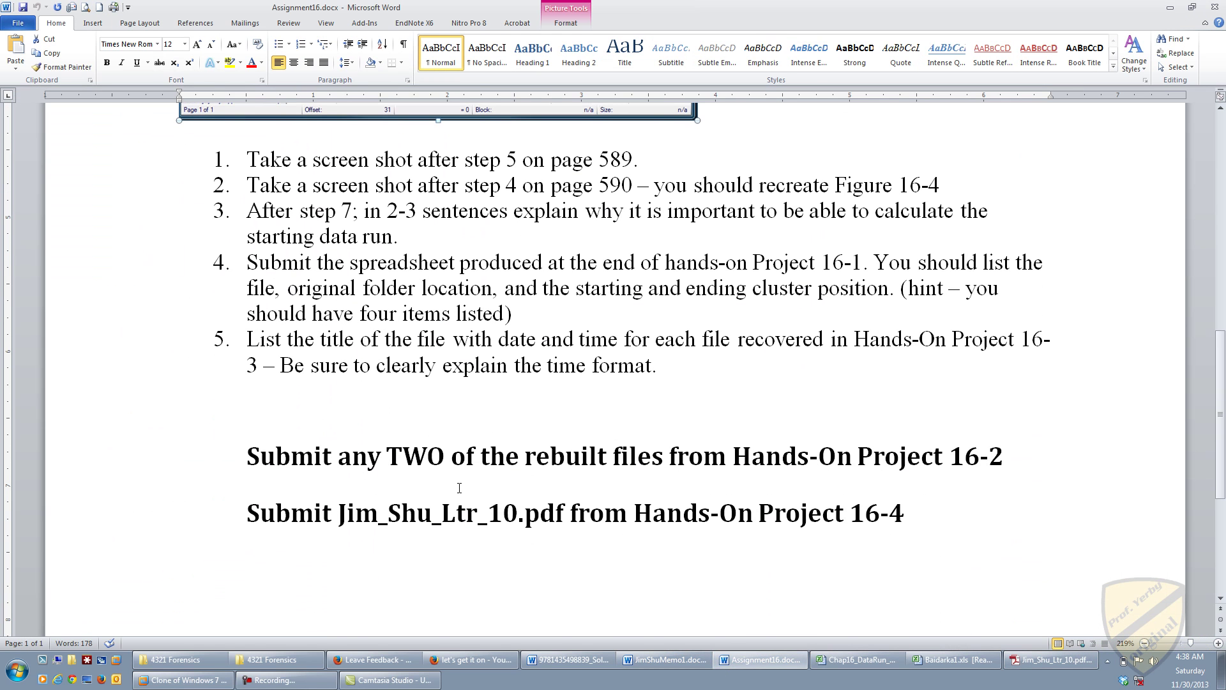
{"action": "scroll", "coordinate": [459, 488], "scroll_direction": "down", "scroll_amount": 3}
{"action": "left_click_drag", "start_coordinate": [273, 351], "coordinate": [917, 371]}
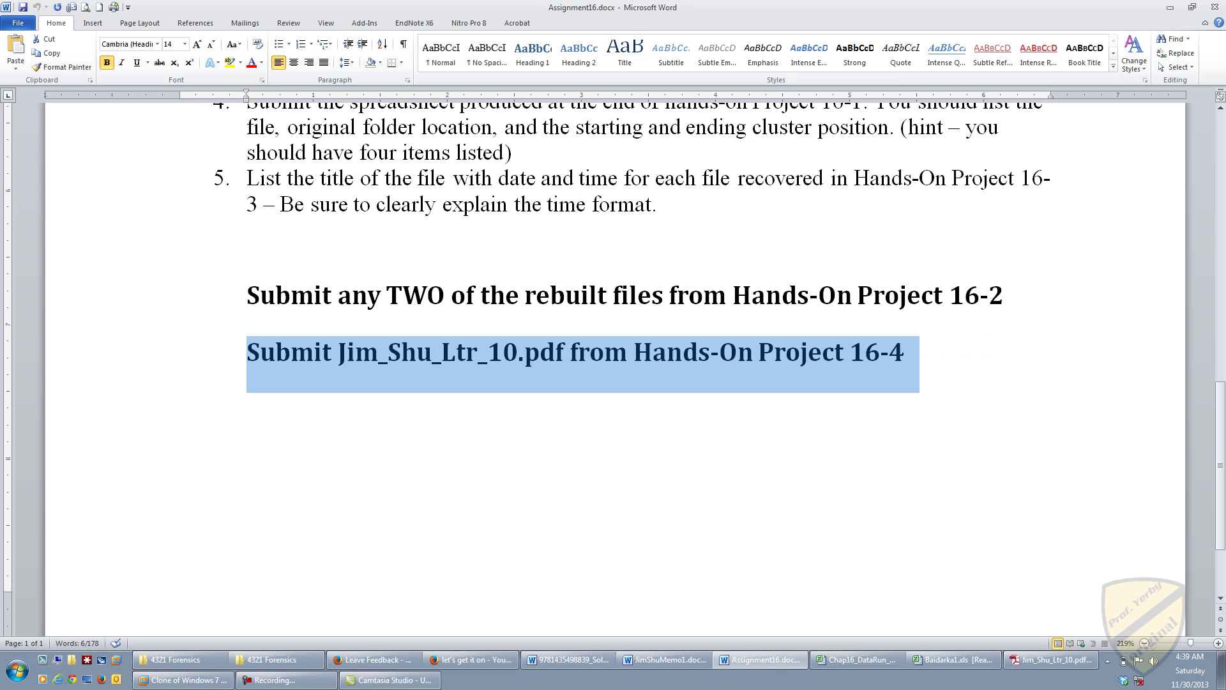
{"action": "left_click", "coordinate": [182, 679]}
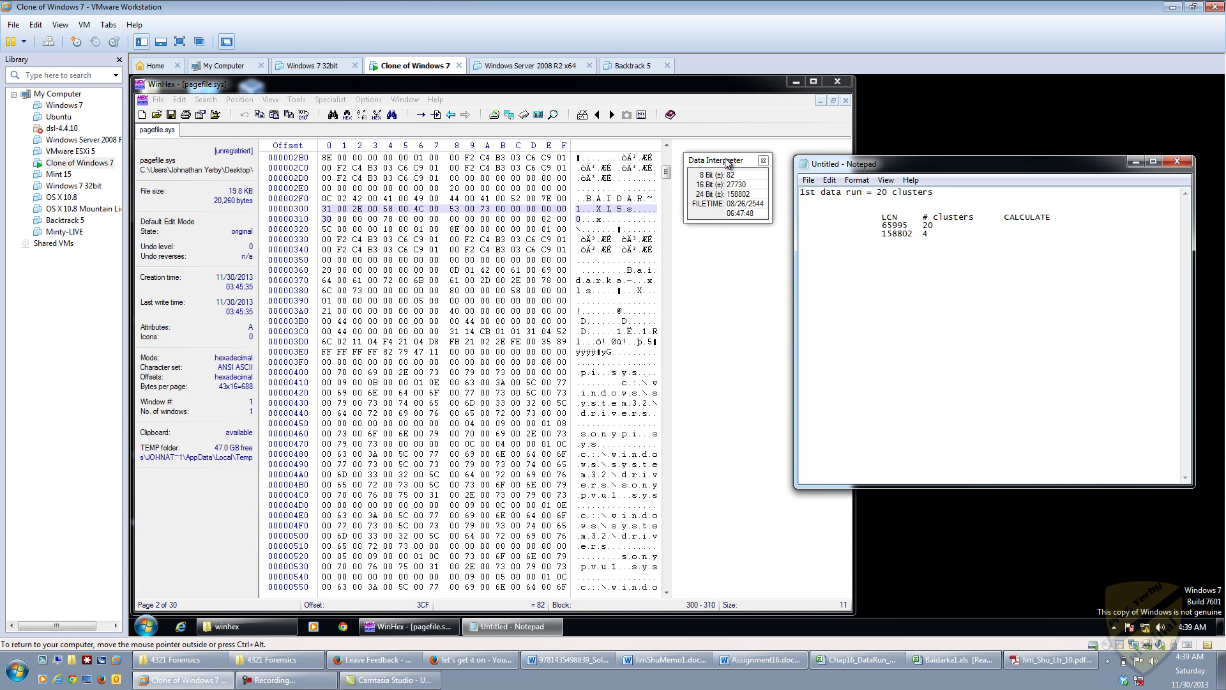
Step: Bring WinHex forward, then switch to Camtasia Studio and restore its recorder controls
{"action": "left_click", "coordinate": [714, 207]}
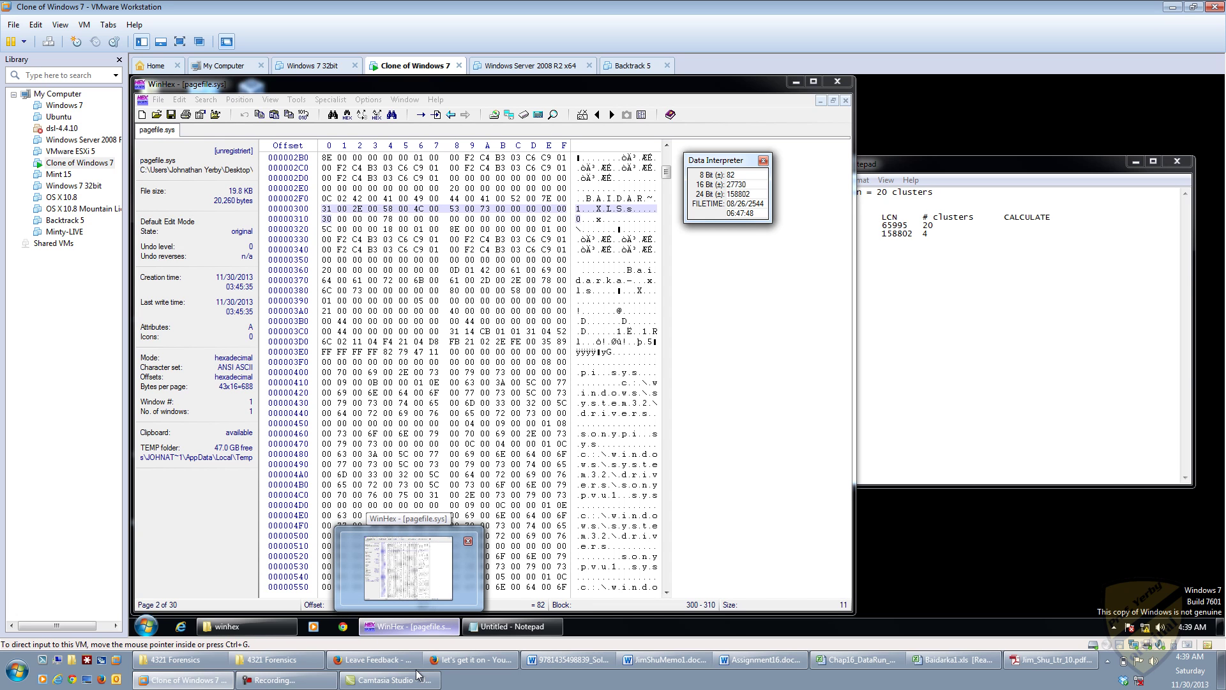
{"action": "mouse_move", "coordinate": [404, 682]}
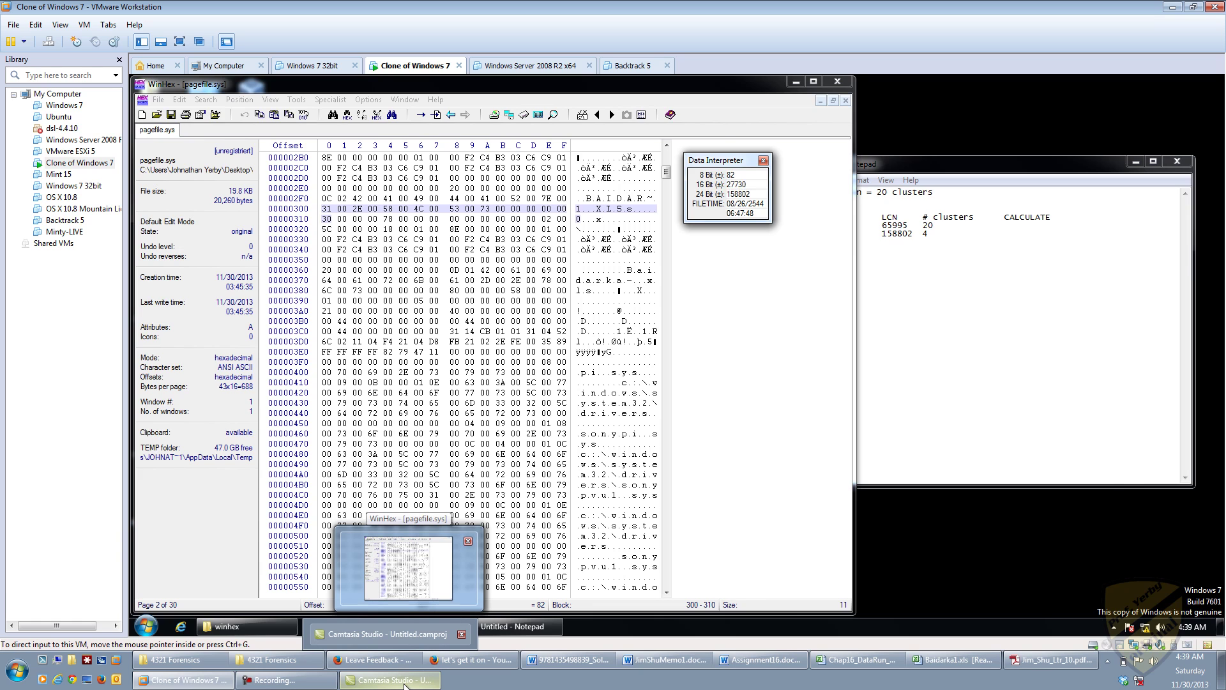
{"action": "left_click", "coordinate": [405, 682]}
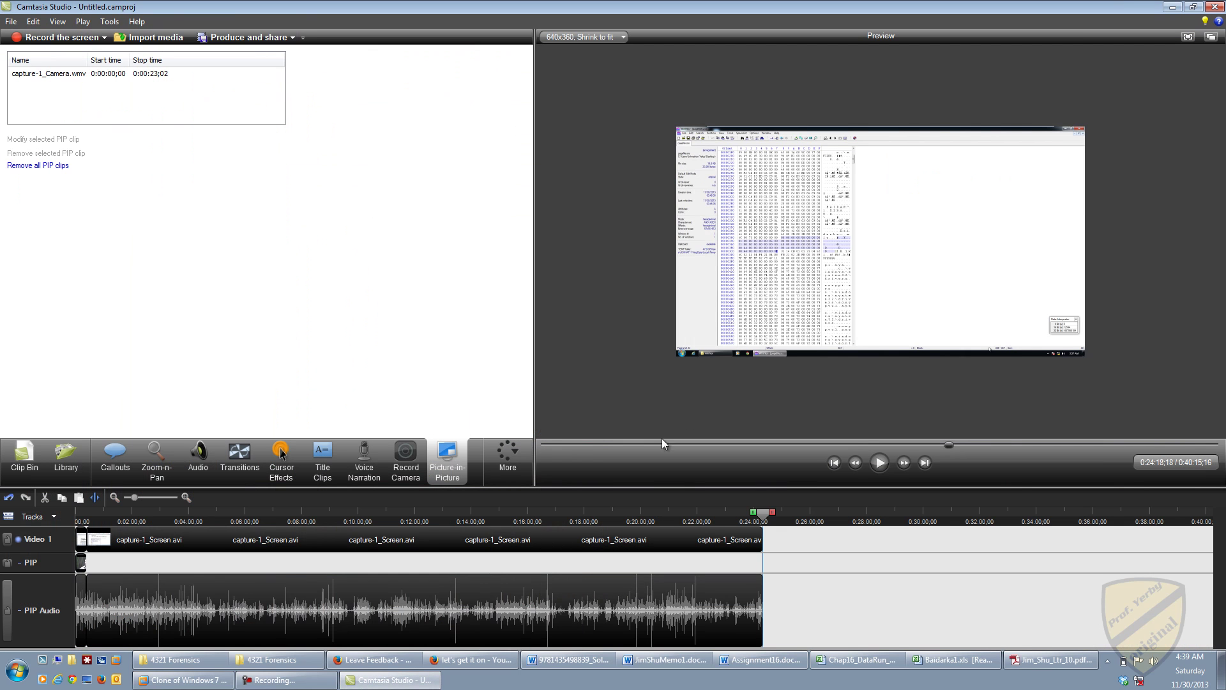
{"action": "left_click", "coordinate": [287, 680]}
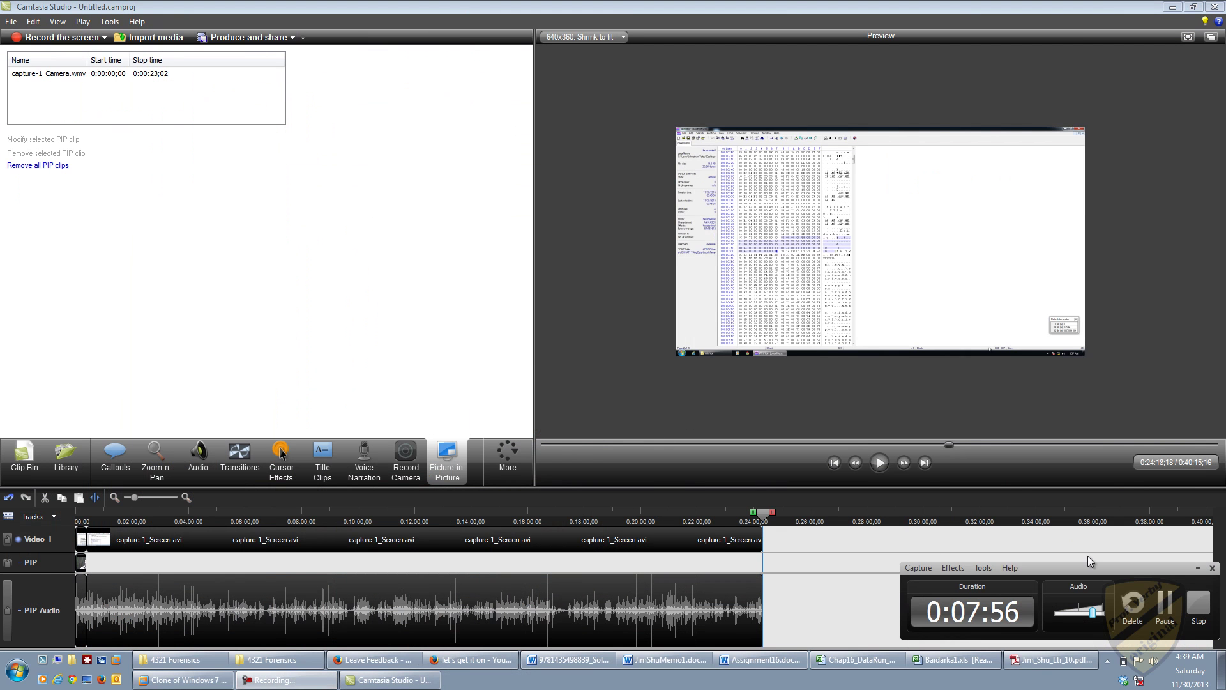